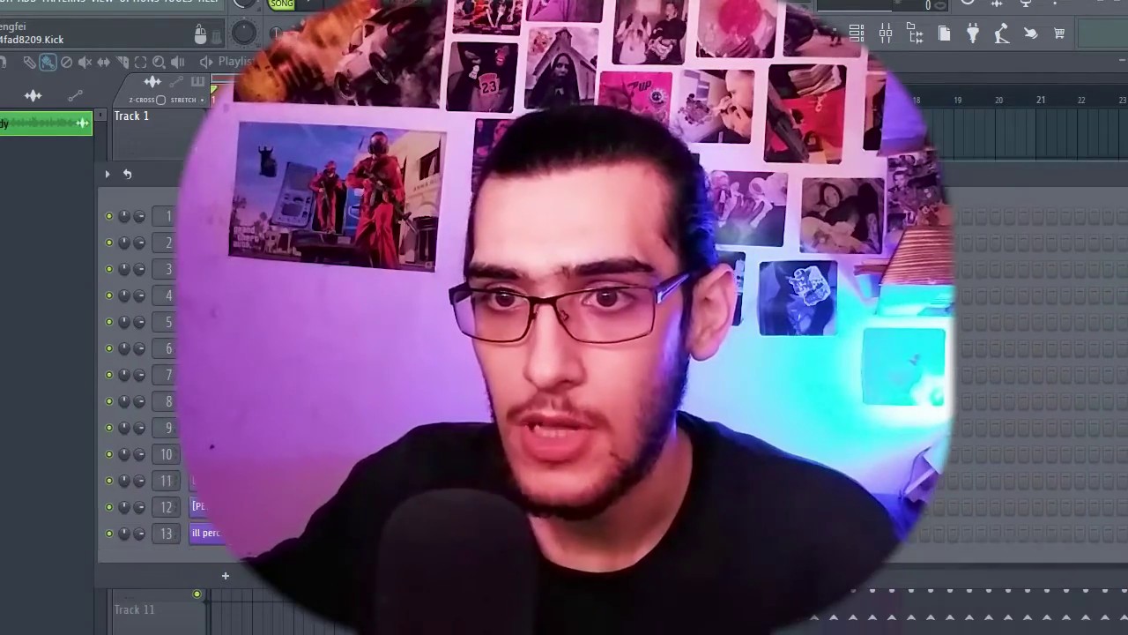
Reposition the channel rack below the playlist clips and play back the melody through the selected bars
drag(528, 173, 555, 230)
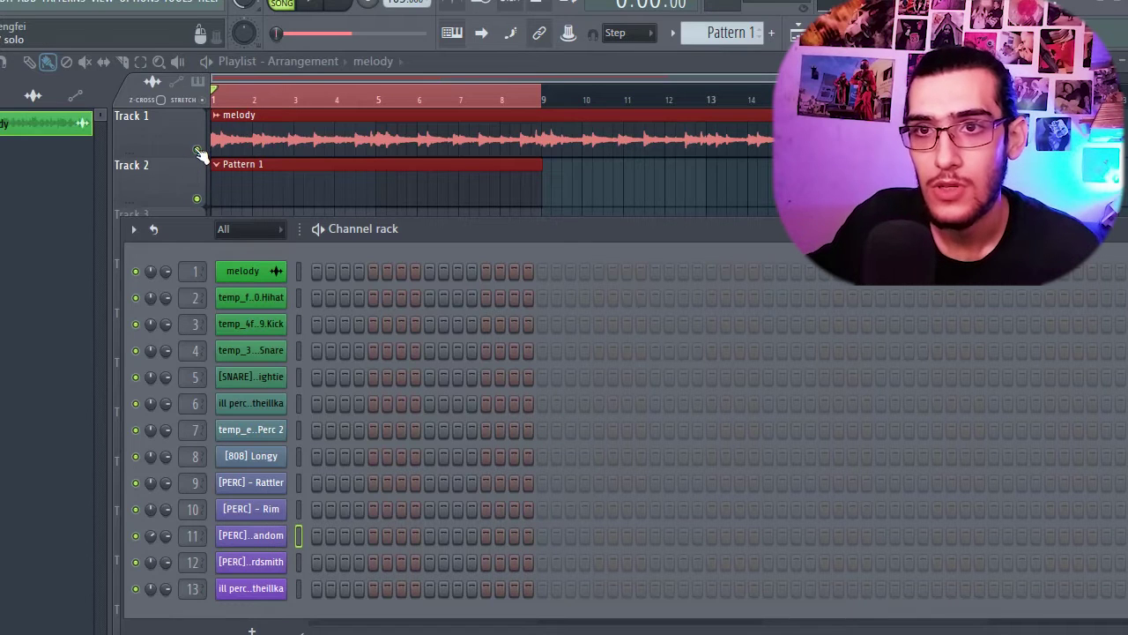
key(space)
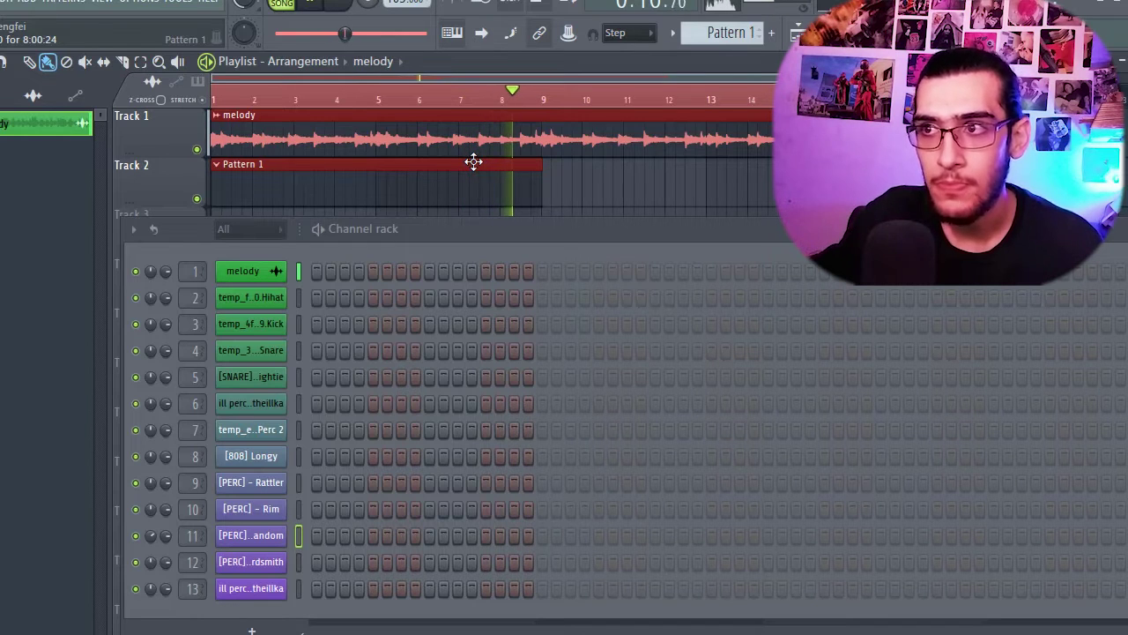
key(space)
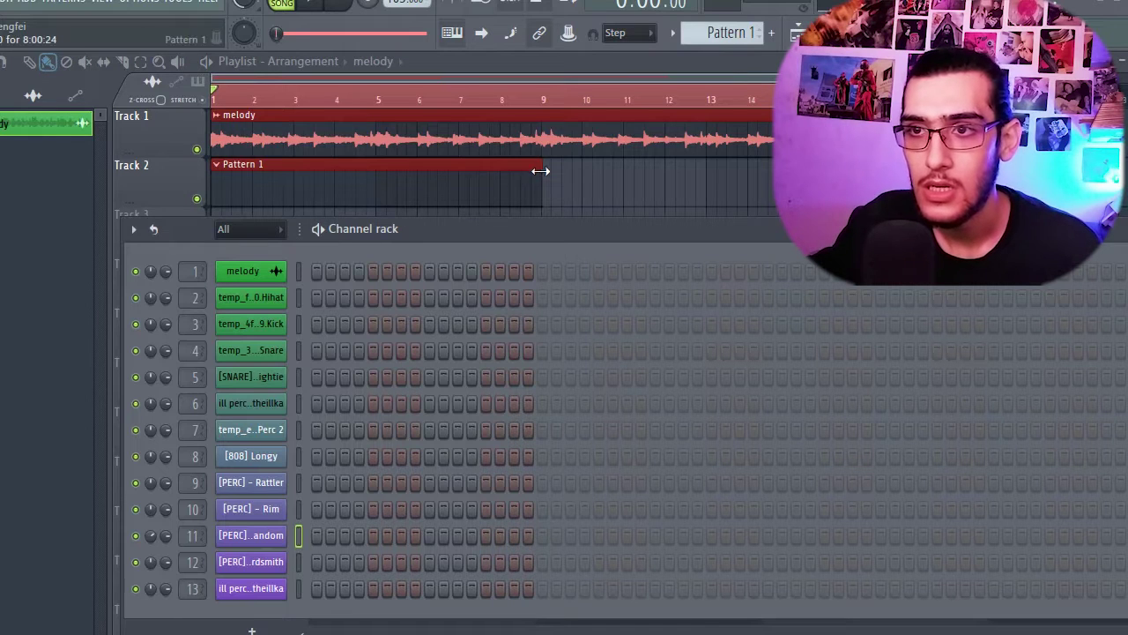
Clear the playlist selection and extend the Pattern 1 clip on Track 2 to 16 bars, matching the end of the melody
drag(543, 172, 779, 176)
key(ctrl+z)
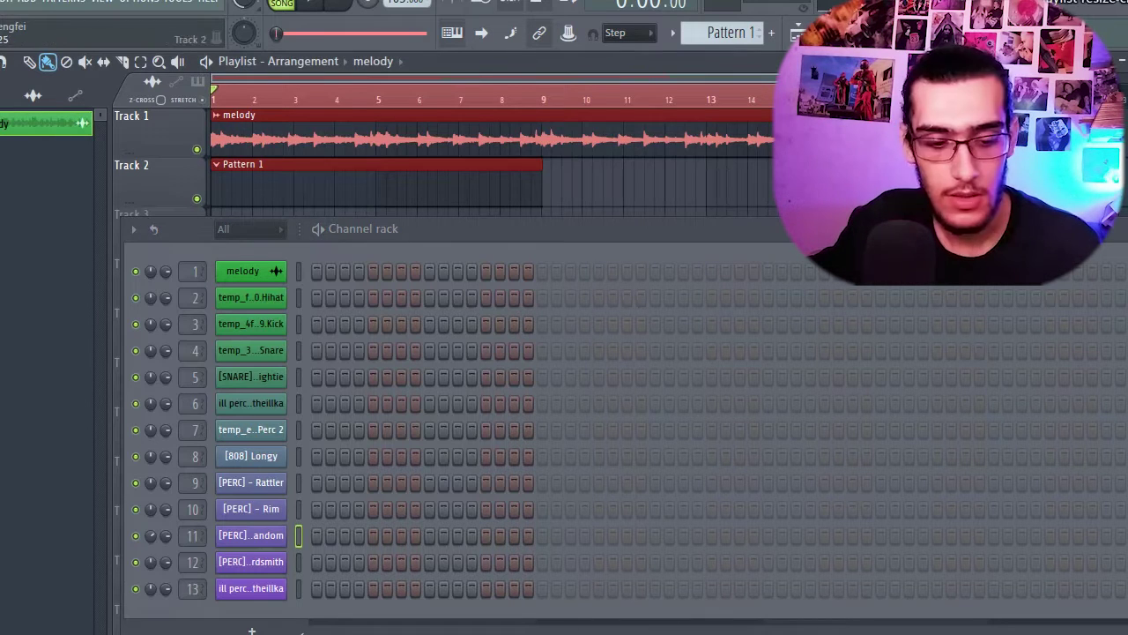
ctrl+click(705, 194)
drag(542, 192, 837, 211)
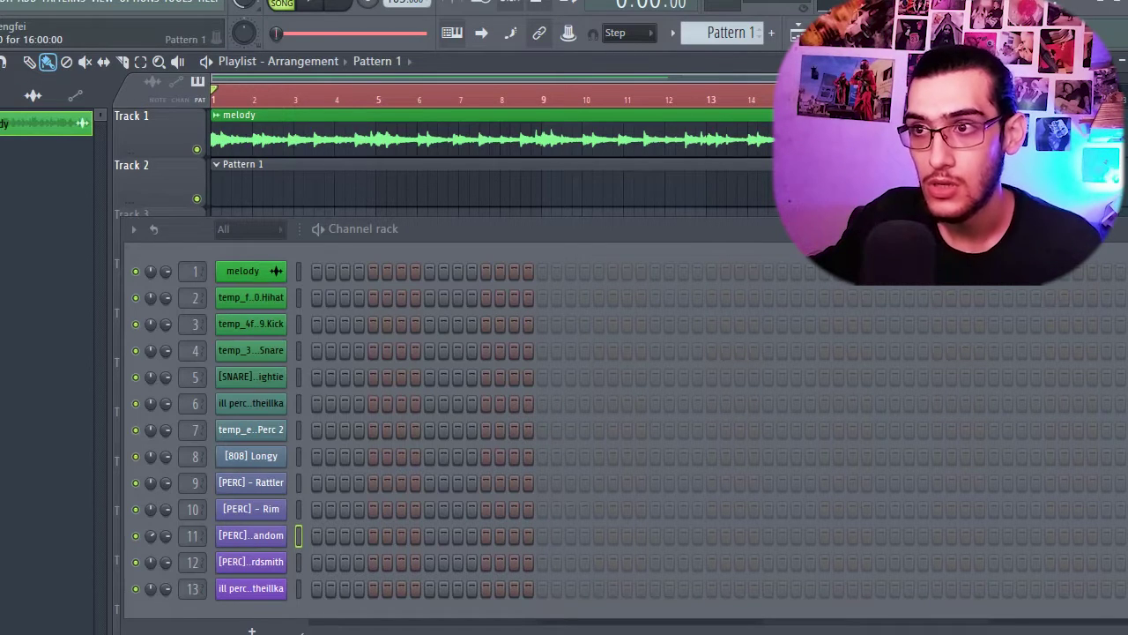
scroll(888, 185, up, 3)
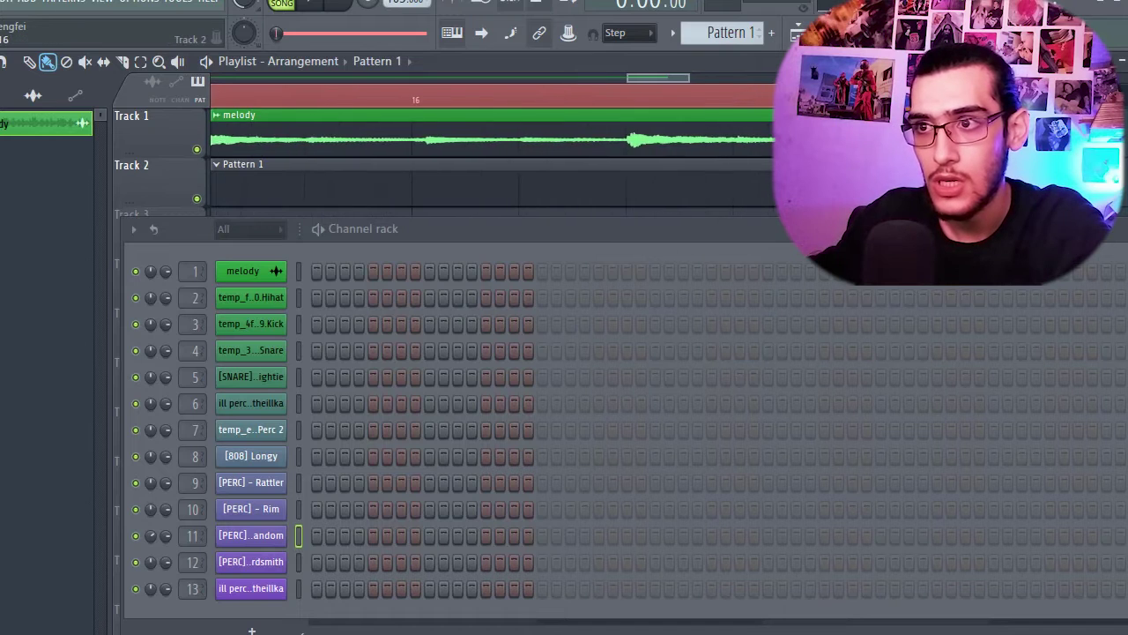
scroll(888, 185, down, 5)
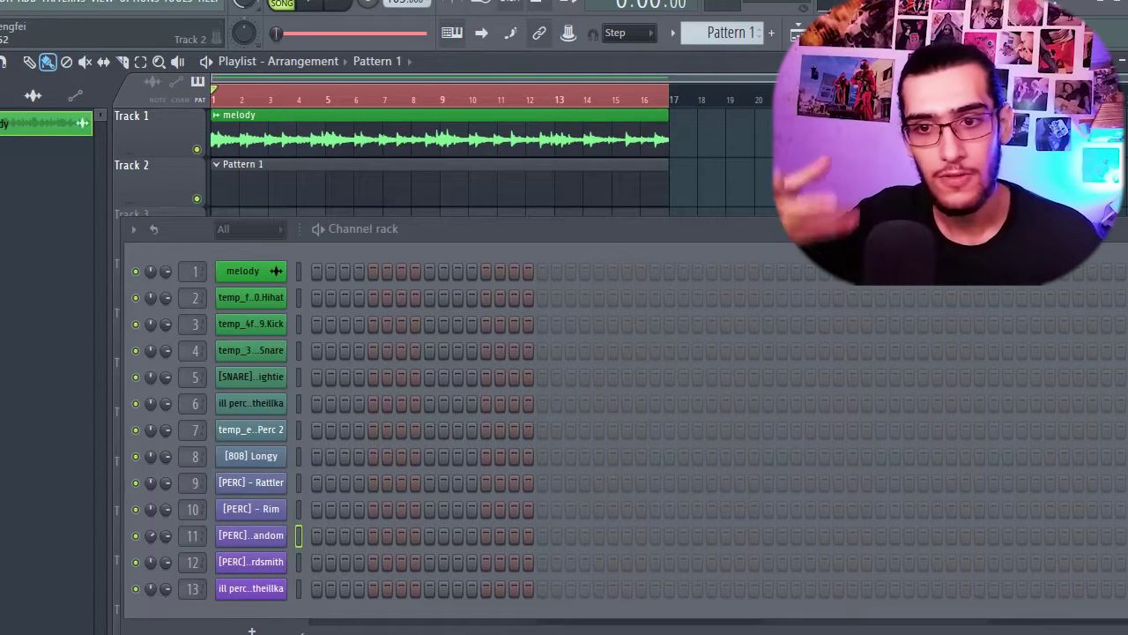
Program the channel 6 ill perc with hits on steps 9, 25, 41, 55 and 57 while the melody plays
drag(501, 231, 593, 244)
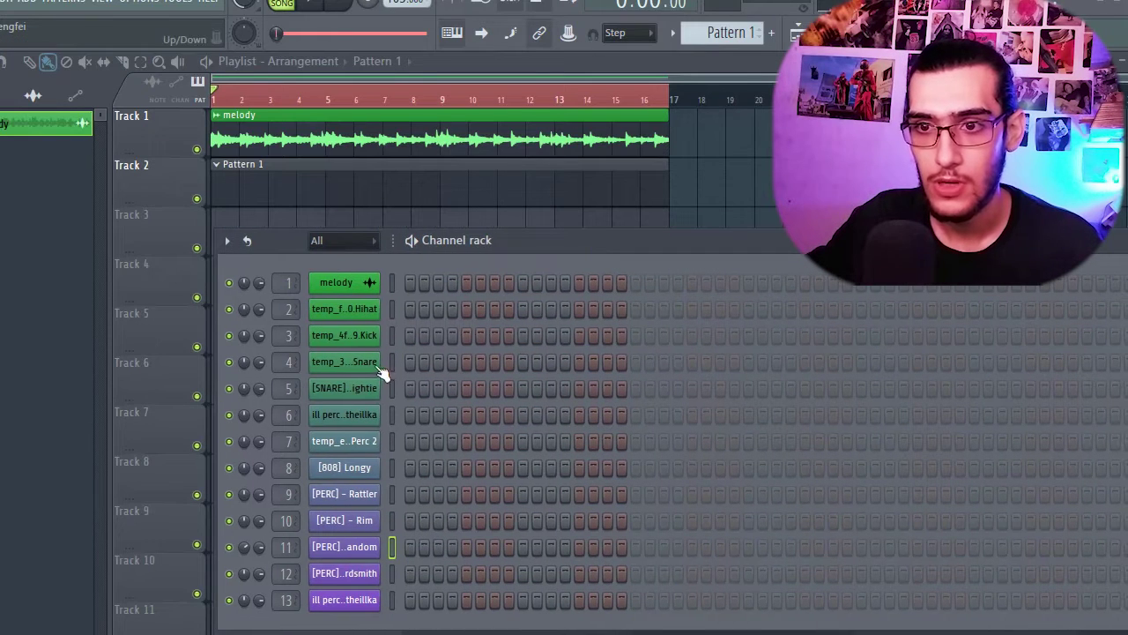
key(space)
click(523, 414)
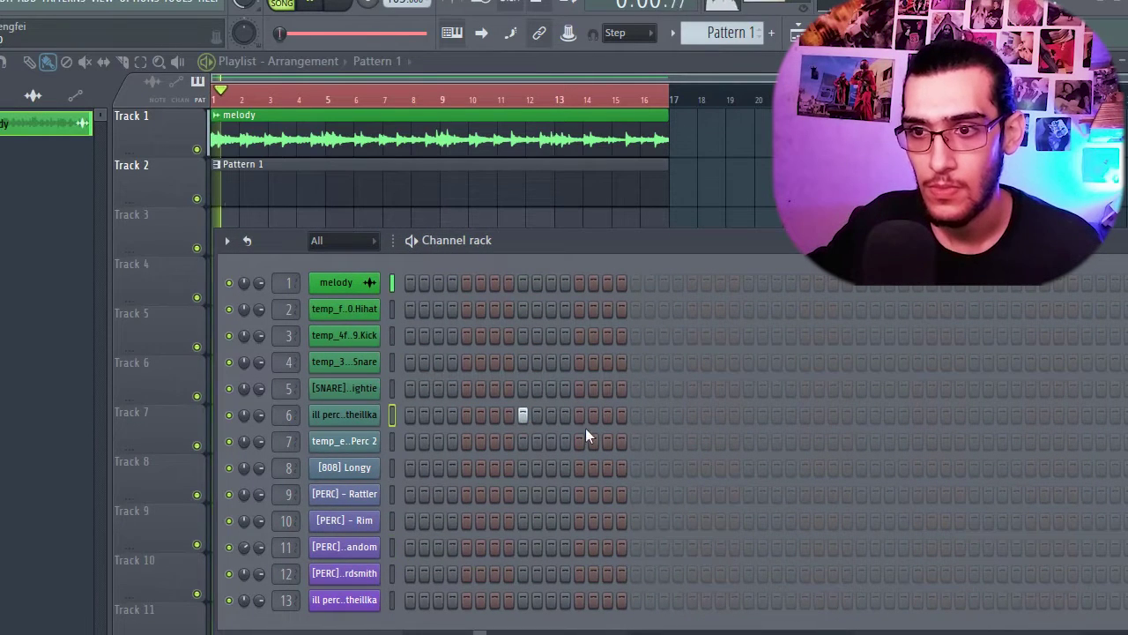
click(759, 416)
right_click(758, 416)
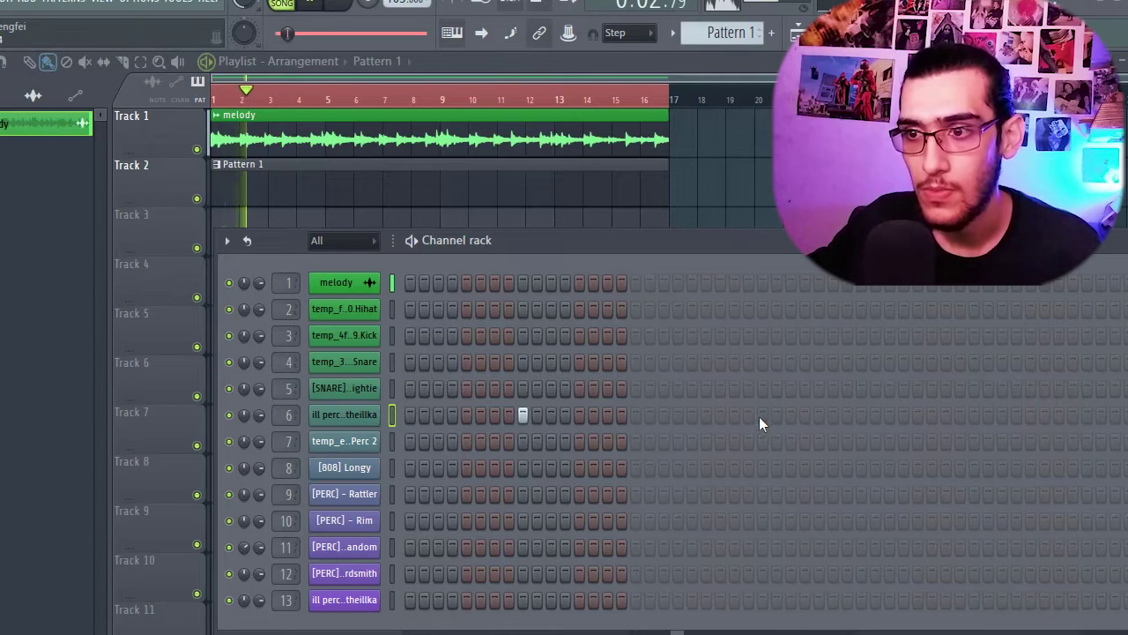
click(751, 414)
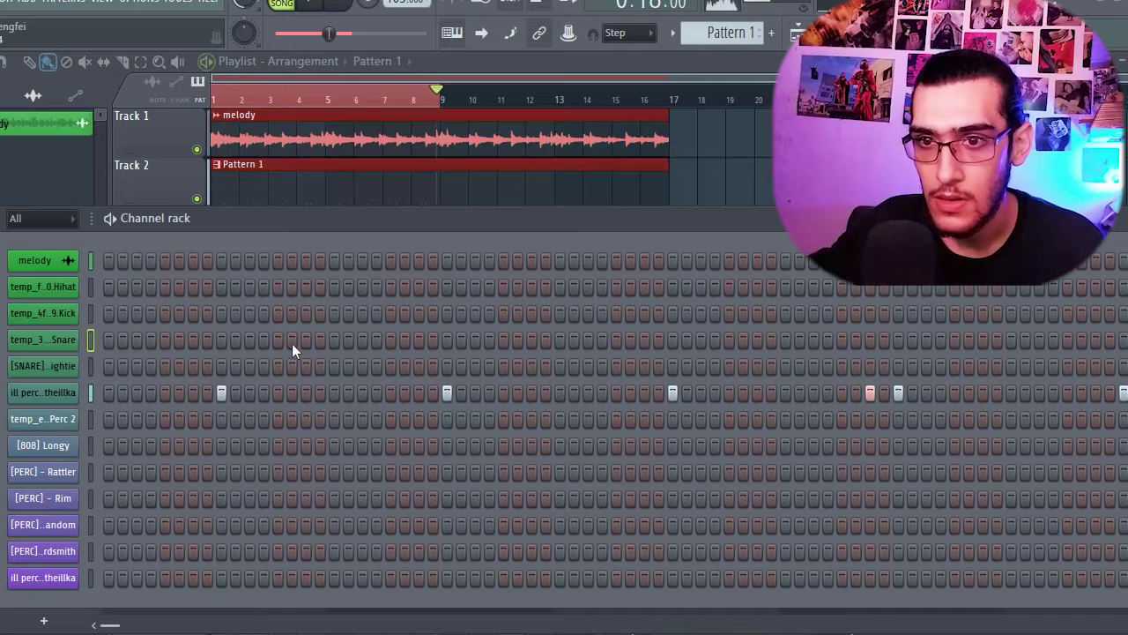
Add channel 4 snare hits on steps 11, 31, 43 and 63, and duplicate all of them in the piano roll
click(250, 339)
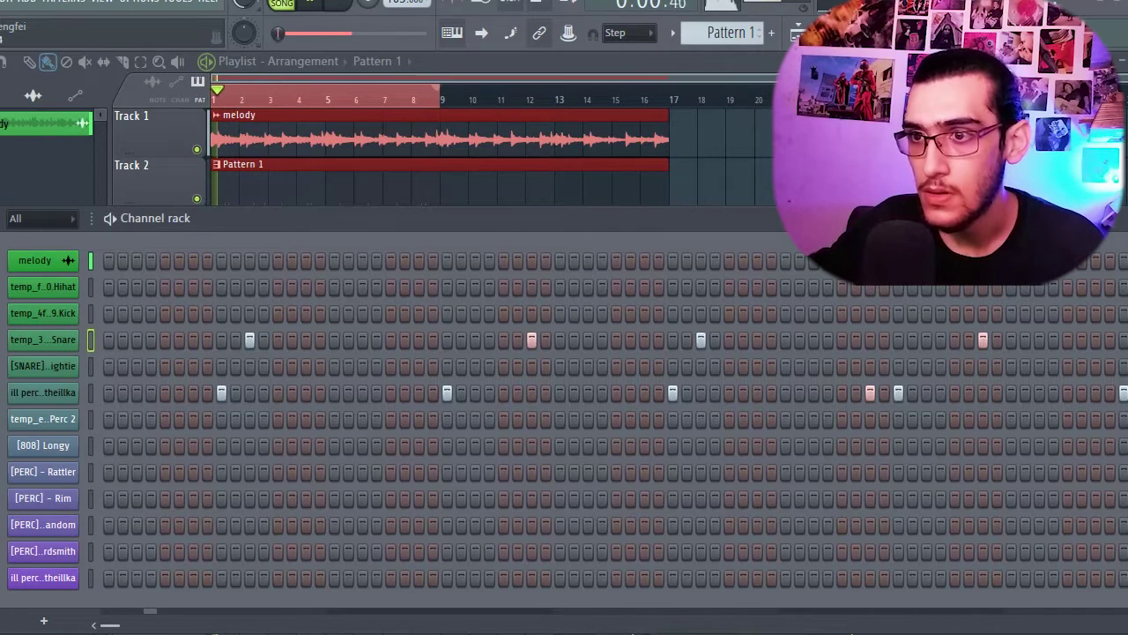
right_click(72, 339)
click(131, 342)
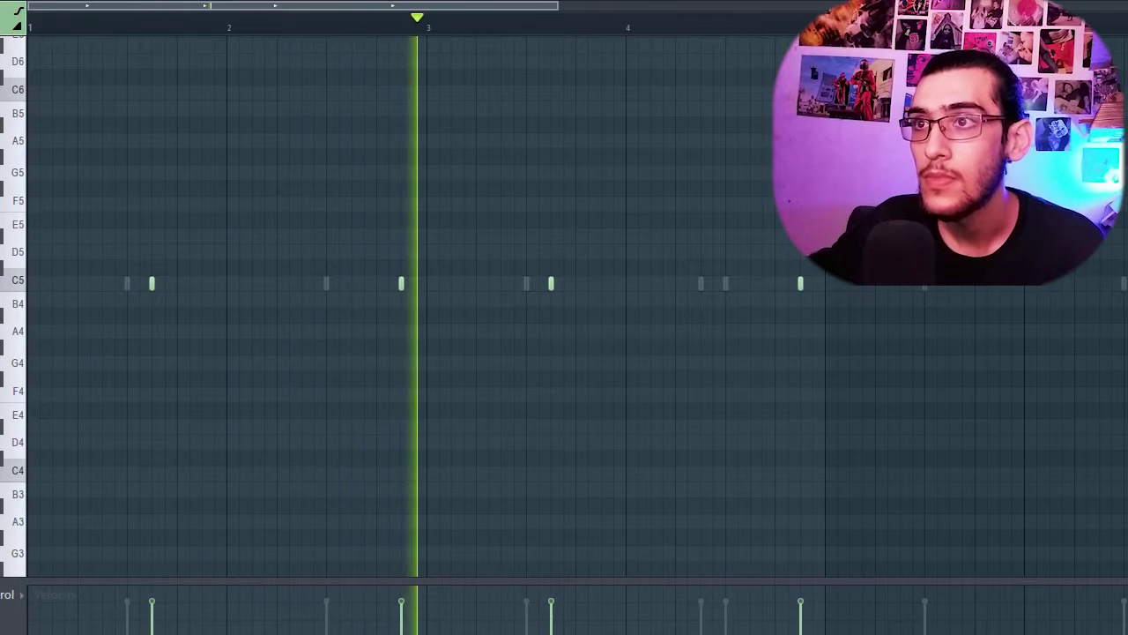
key(ctrl+a)
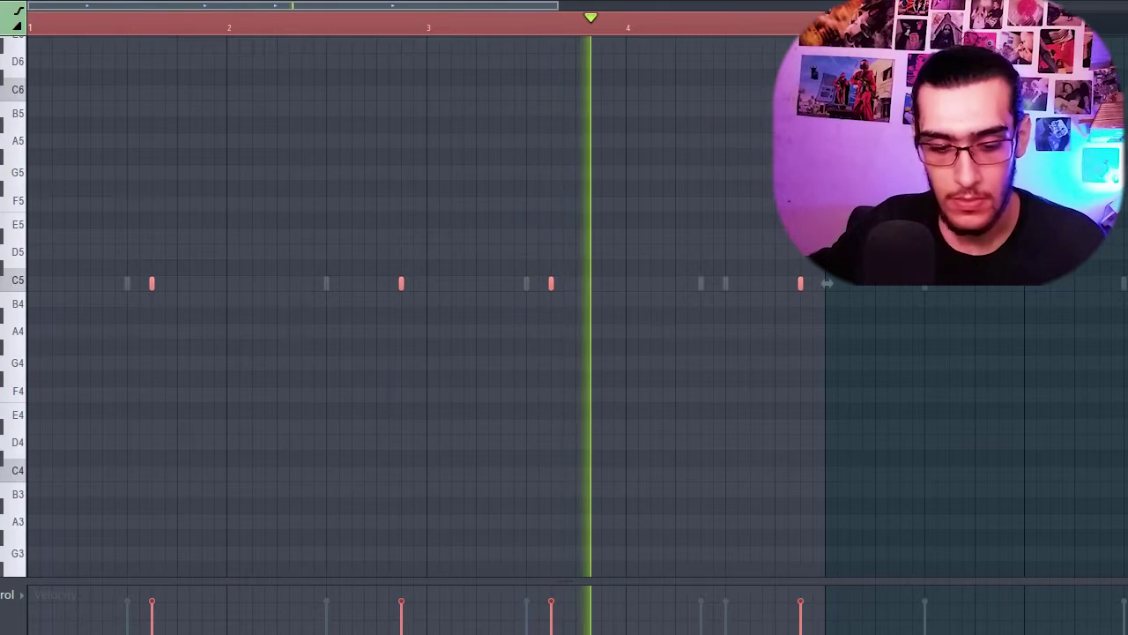
key(ctrl+b)
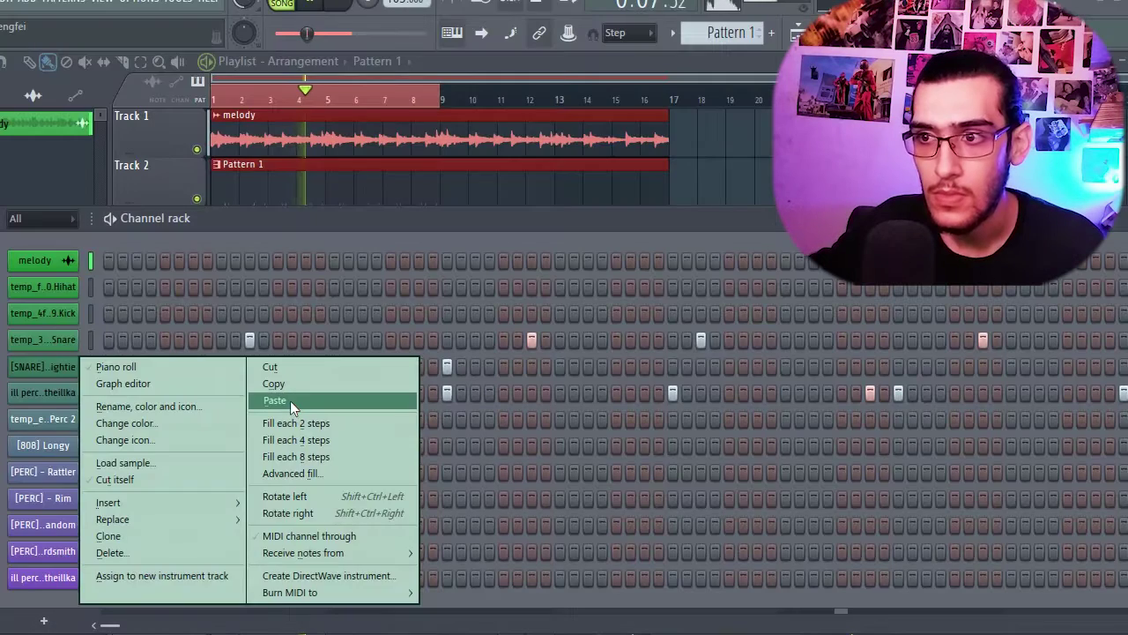
Paste the ill perc pattern into the channel 5 snare, remove its hit on step 55 and stop playback
click(290, 400)
click(870, 366)
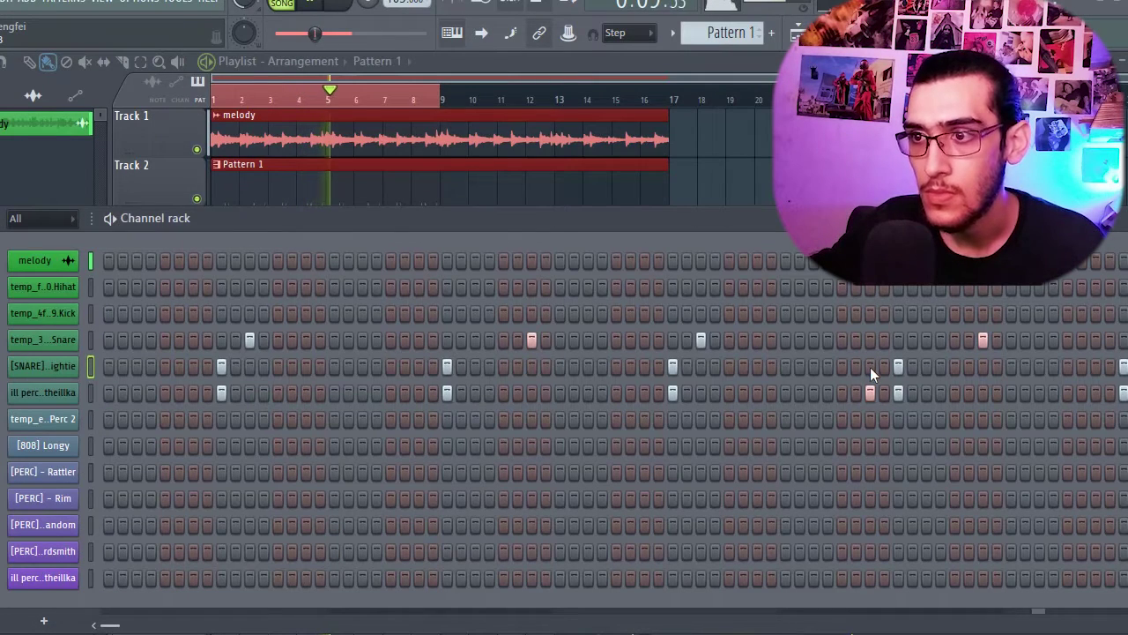
key(space)
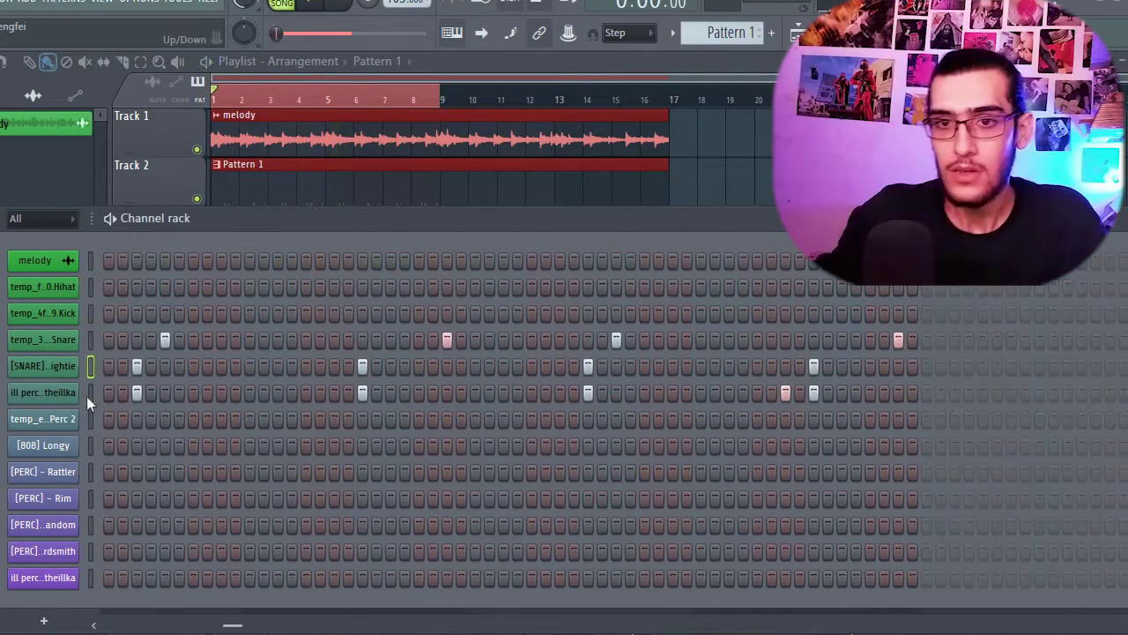
During playback, add a channel 7 Perc 2 hit on step 29 and channel 11 percussion hits on steps 23 and 32
drag(212, 626, 92, 599)
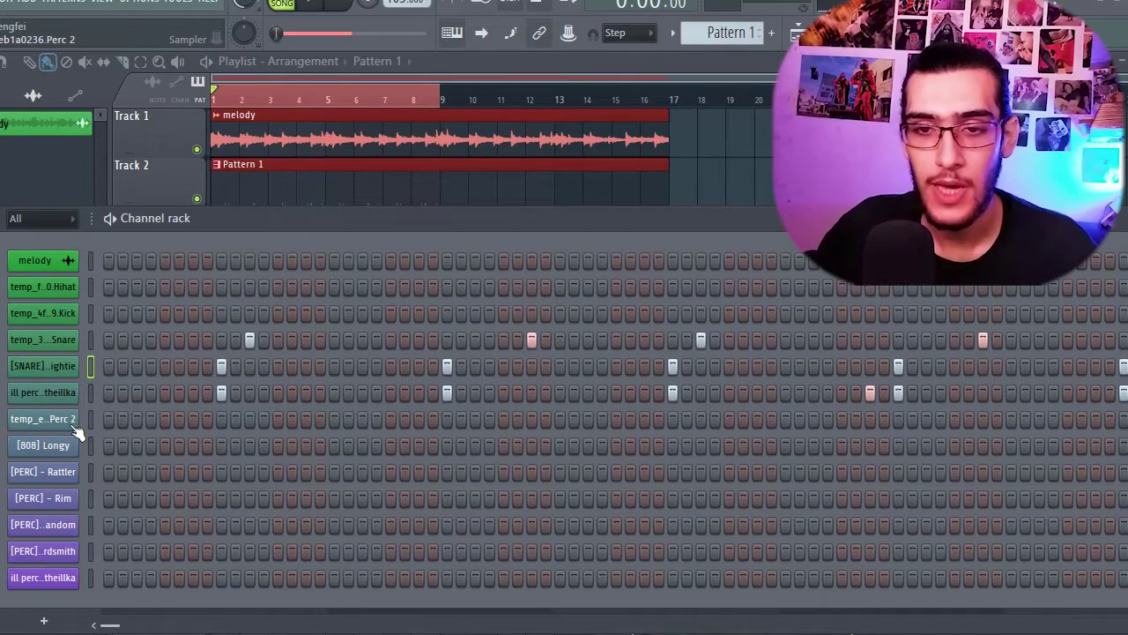
drag(221, 223, 272, 234)
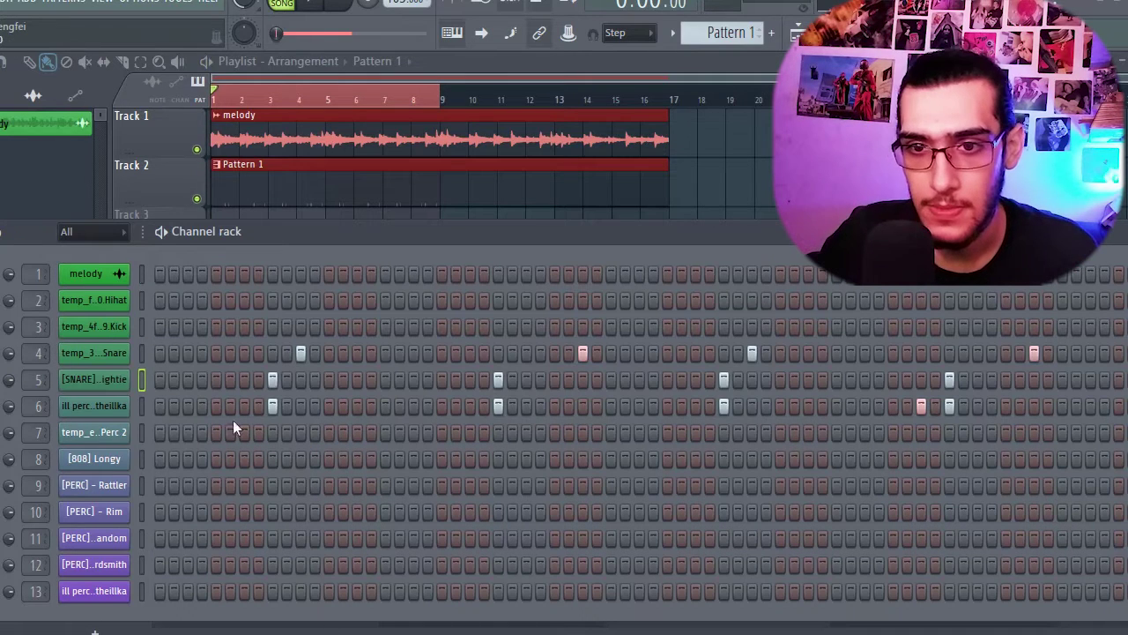
key(space)
click(329, 432)
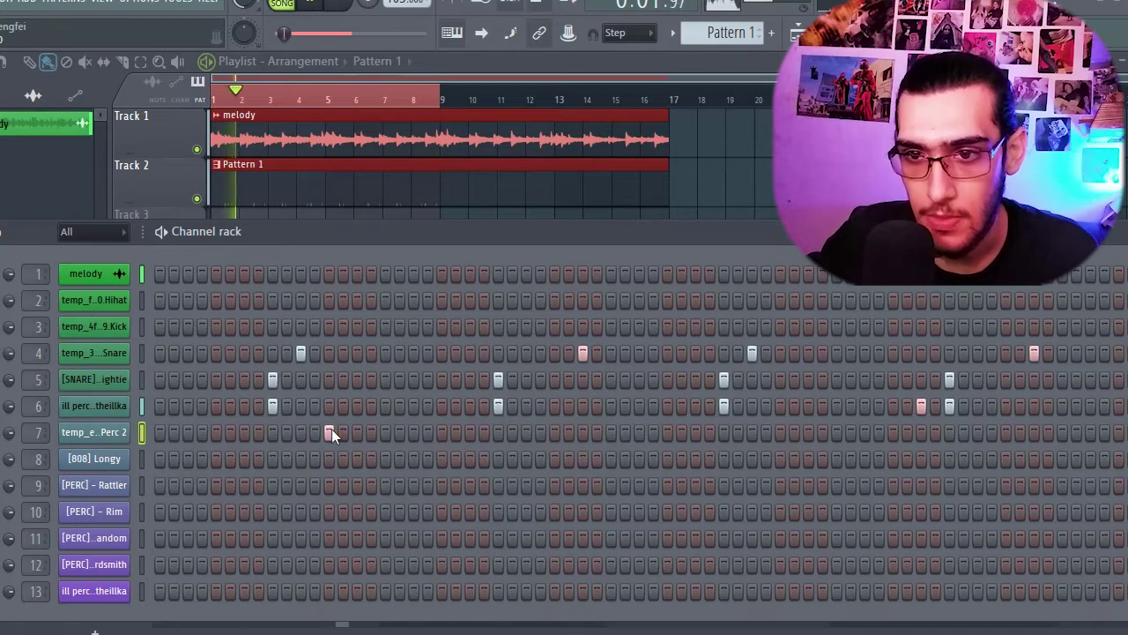
click(333, 432)
click(552, 431)
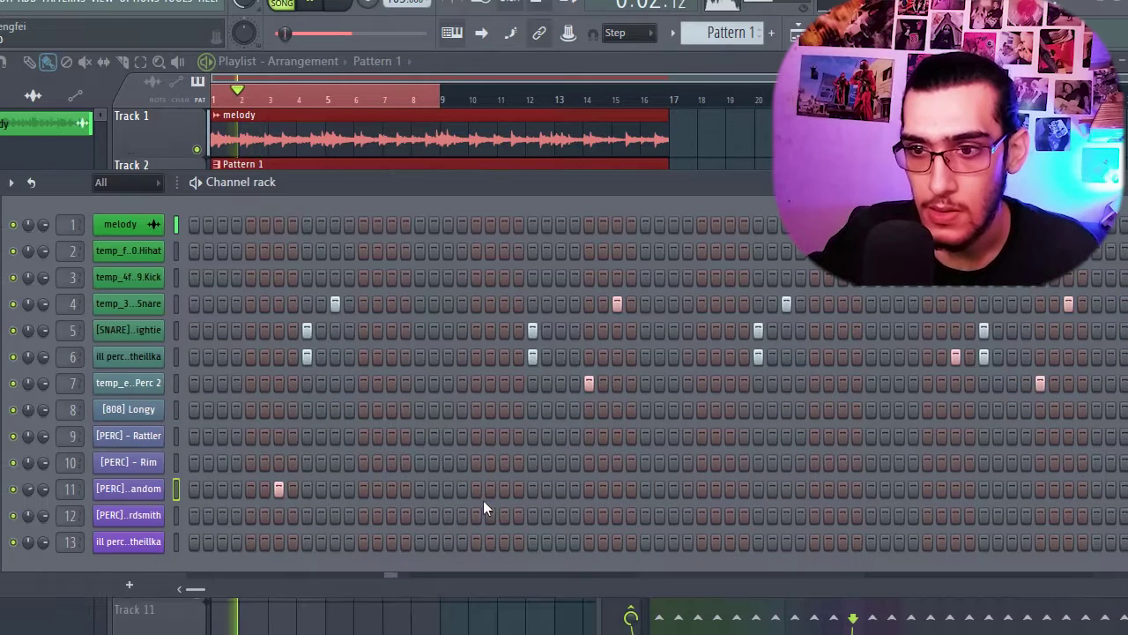
click(500, 490)
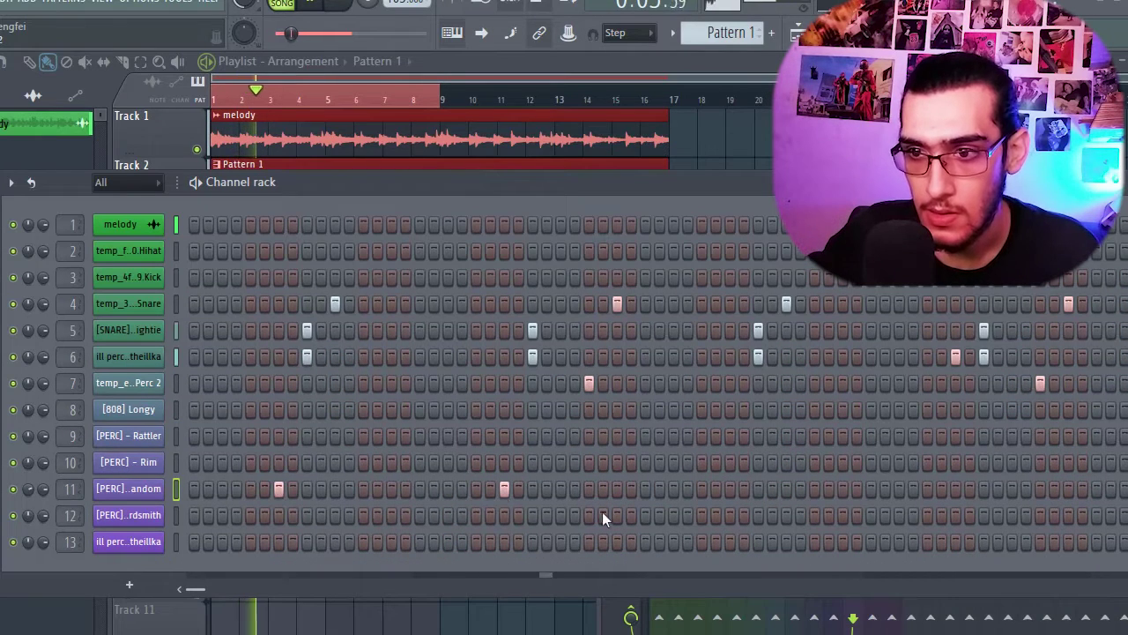
click(633, 490)
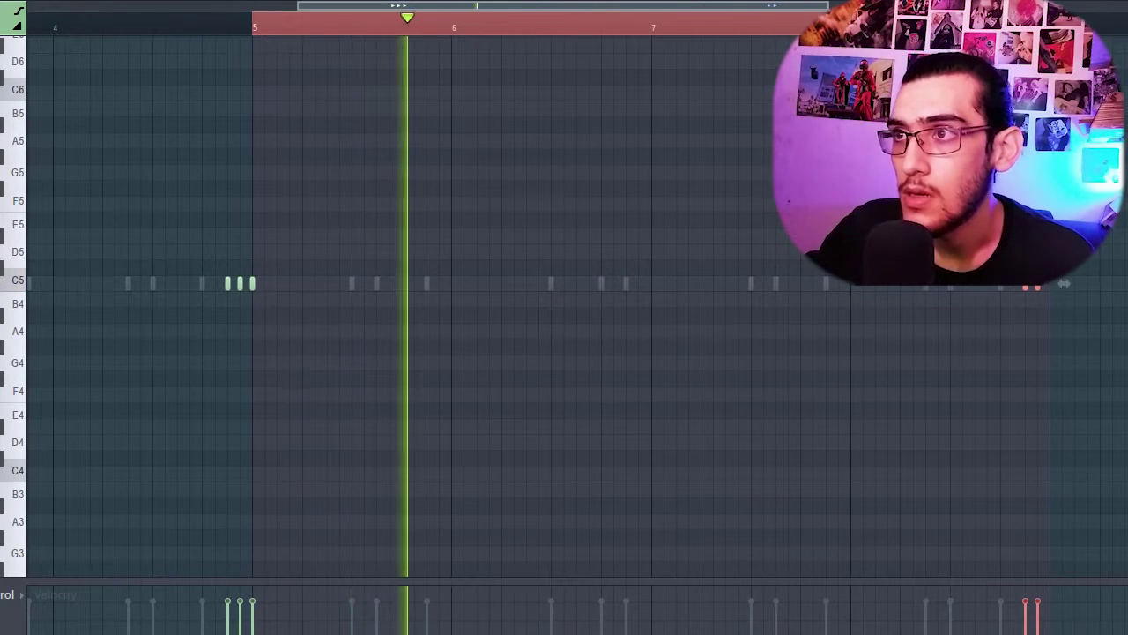
Delete the percussion note at the start of bar 5 in the piano roll and replay from late in bar 4
right_click(252, 282)
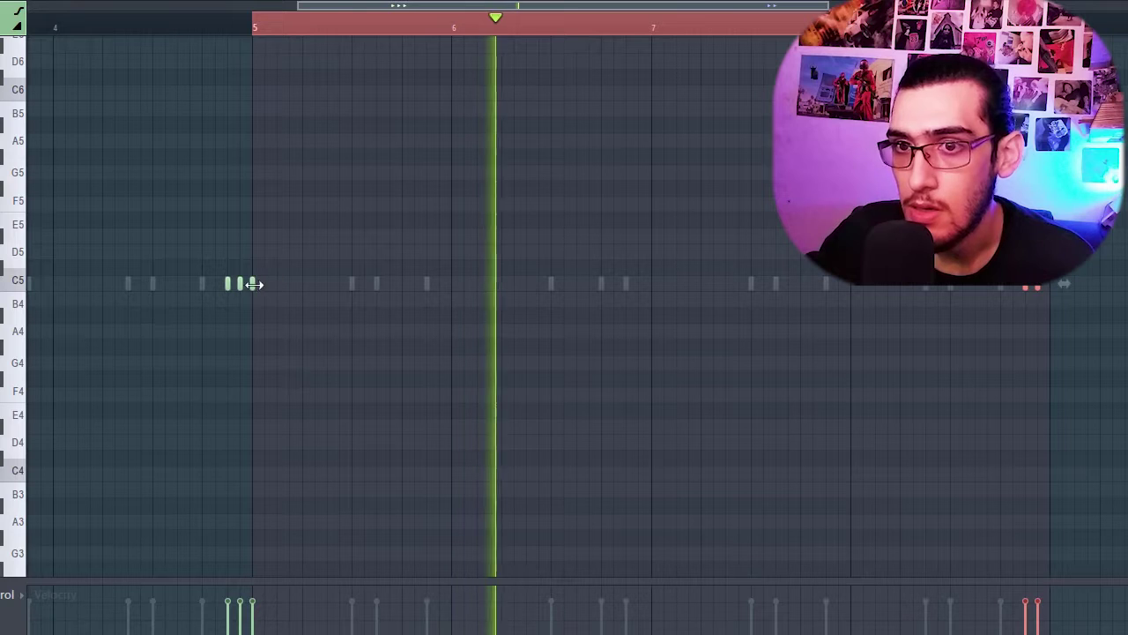
click(218, 27)
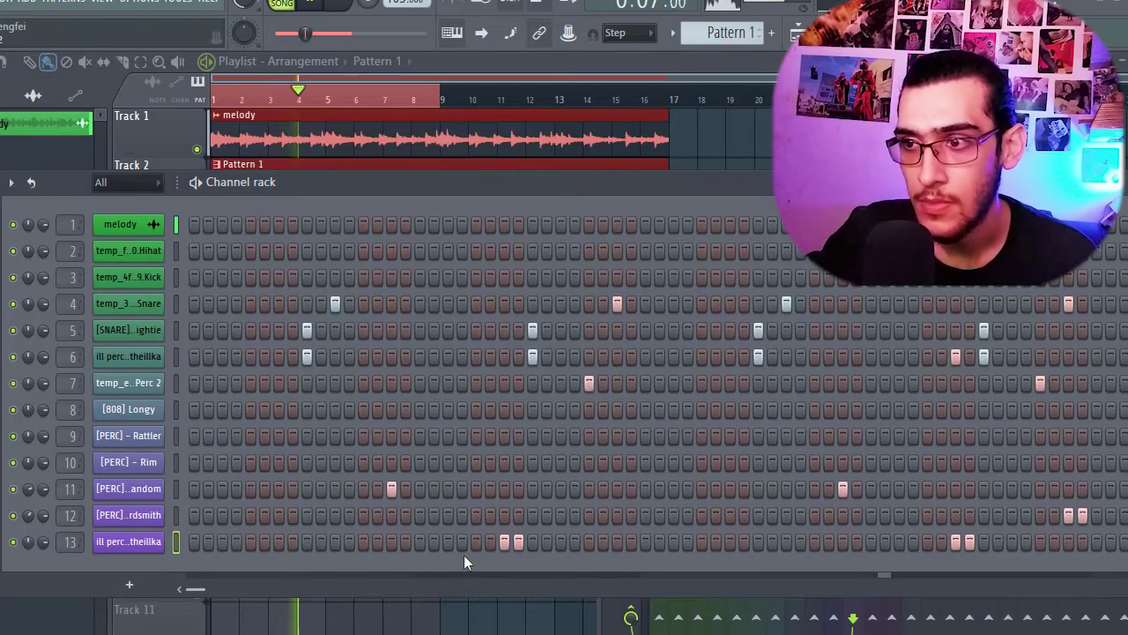
right_click(136, 553)
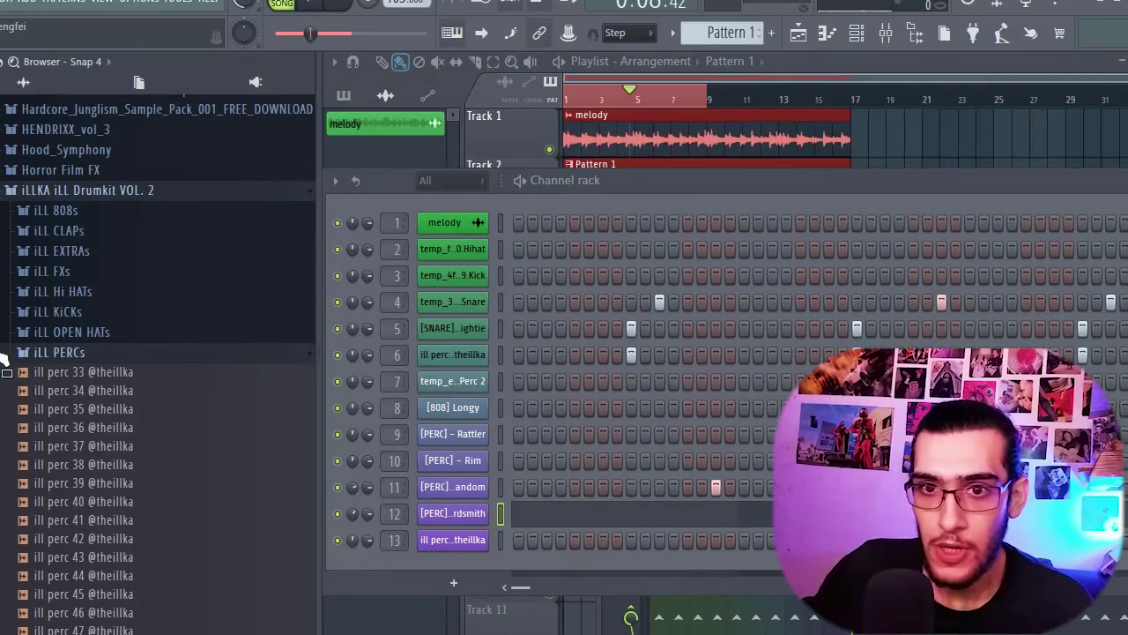
Load the TK OH 1 sample from the TK Open Hat folder of TK 808 BOX onto channel 11, replacing its sound
click(13, 352)
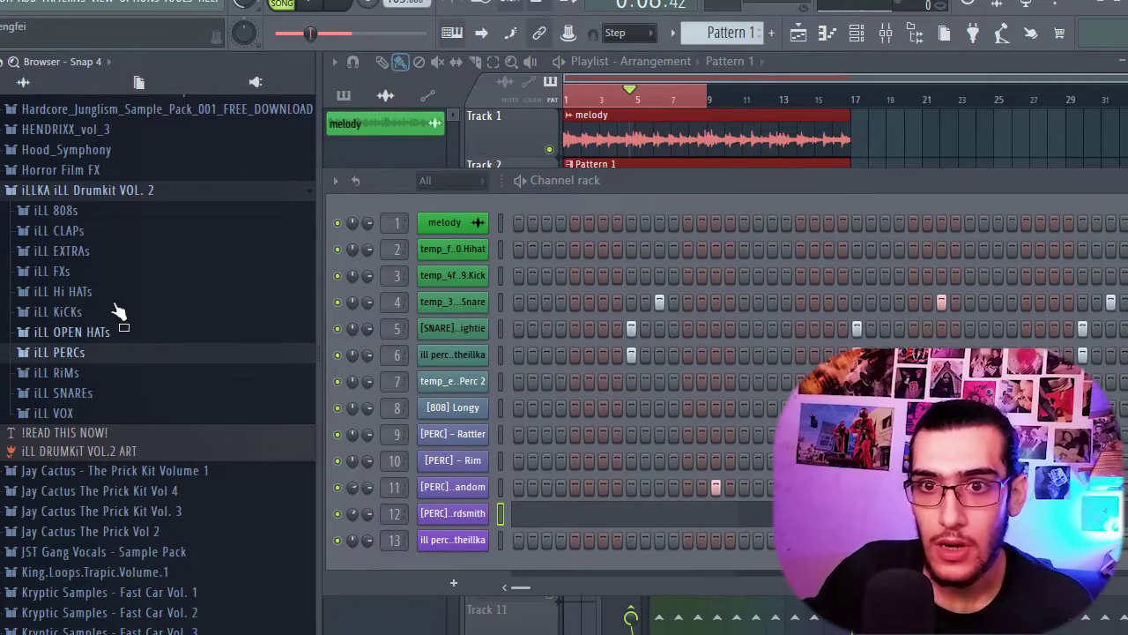
click(97, 190)
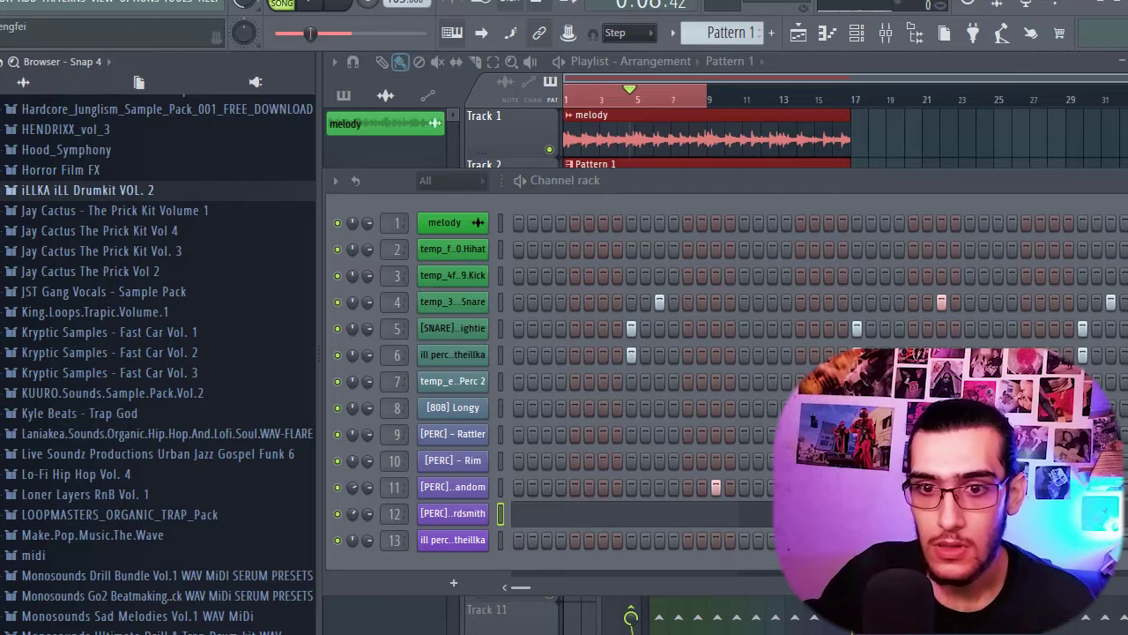
scroll(112, 387, down, 15)
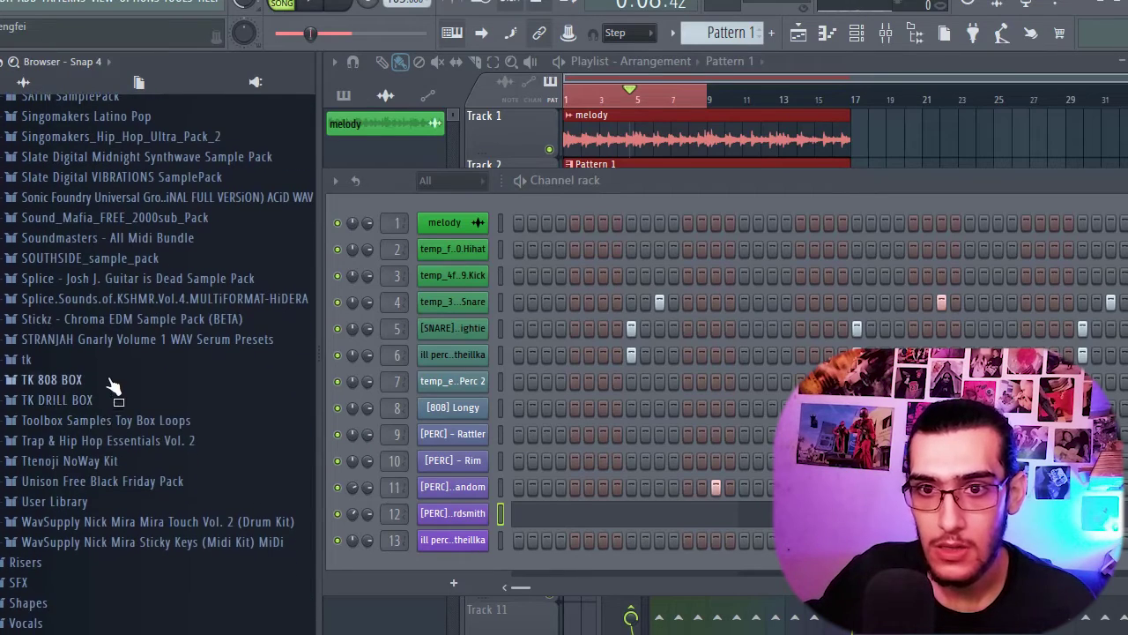
click(109, 381)
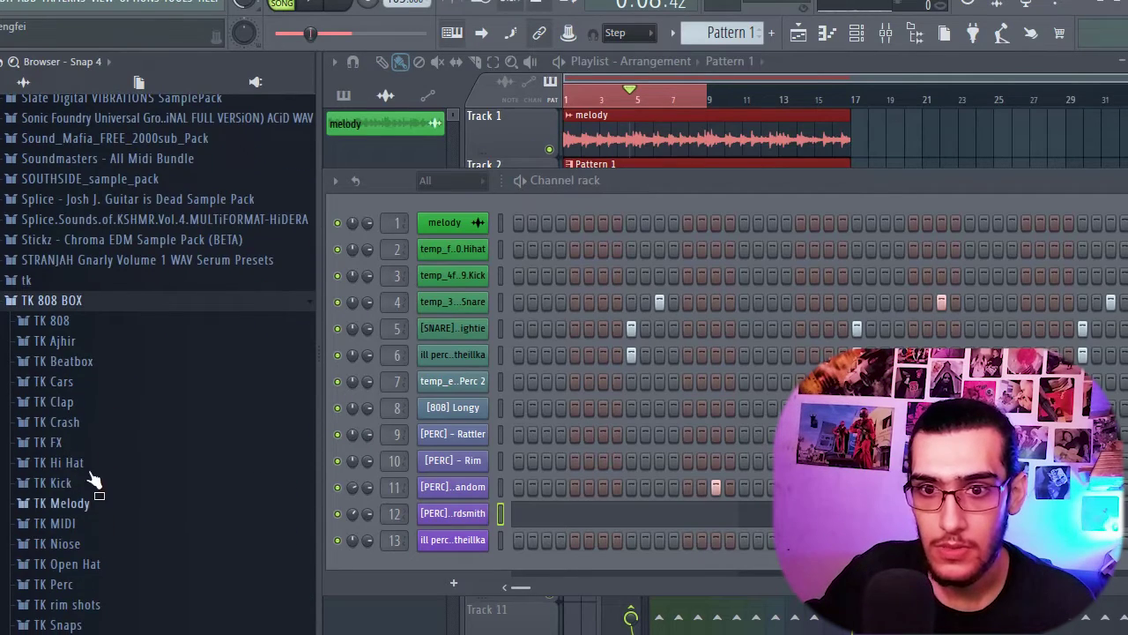
click(67, 563)
drag(70, 207, 444, 489)
key(space)
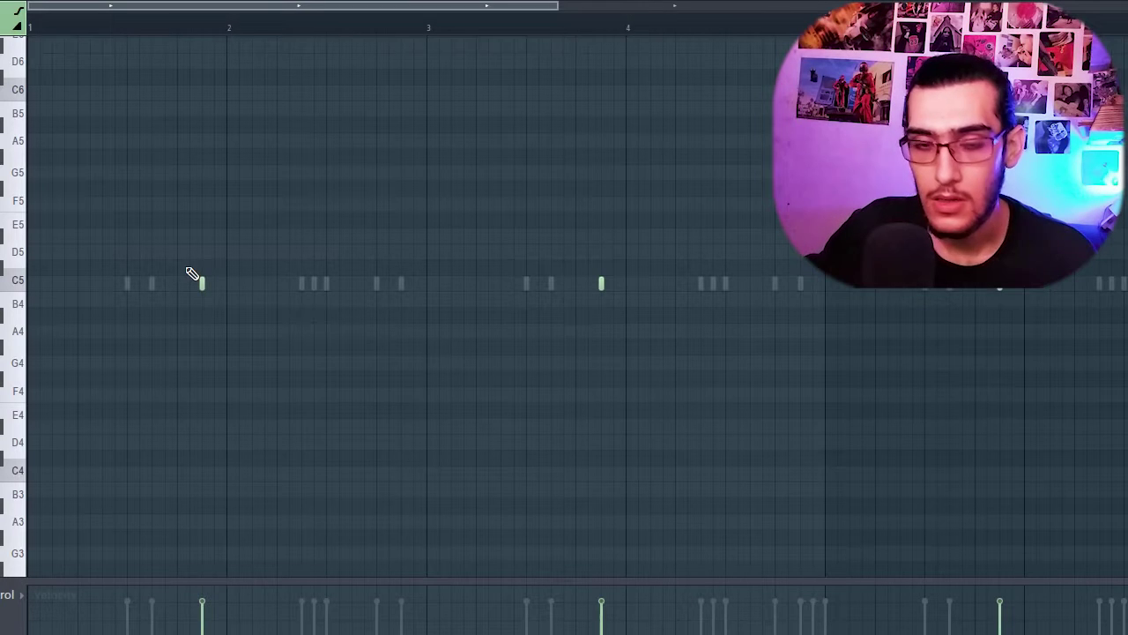
Transpose all TK OH 1 notes up one semitone in the piano roll and check them with playback
key(ctrl+a)
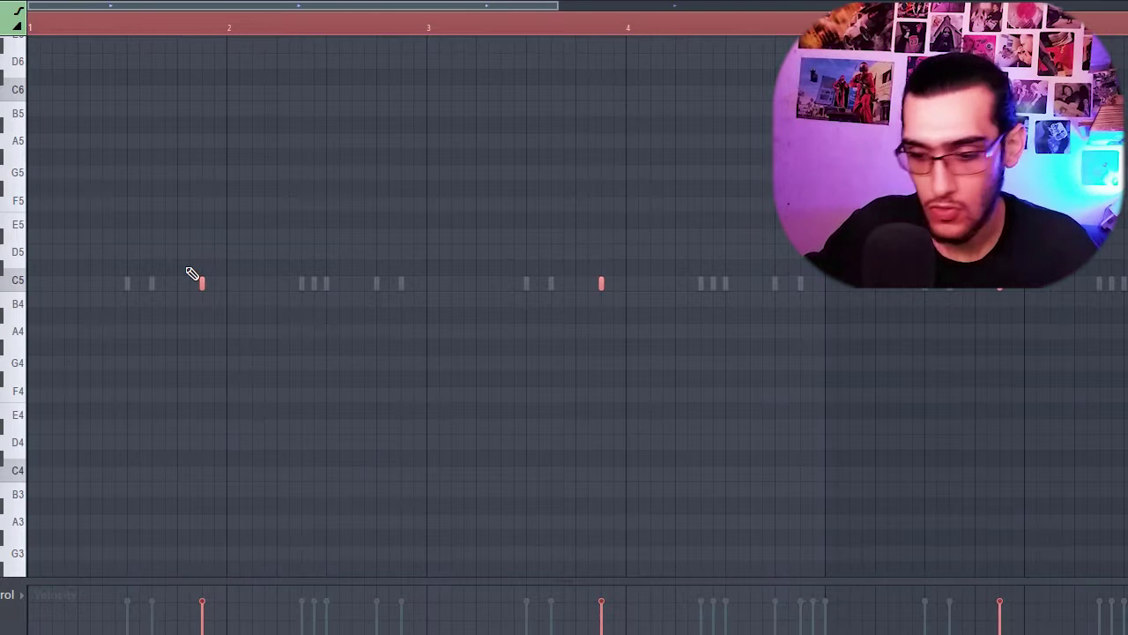
key(shift+Up)
key(space)
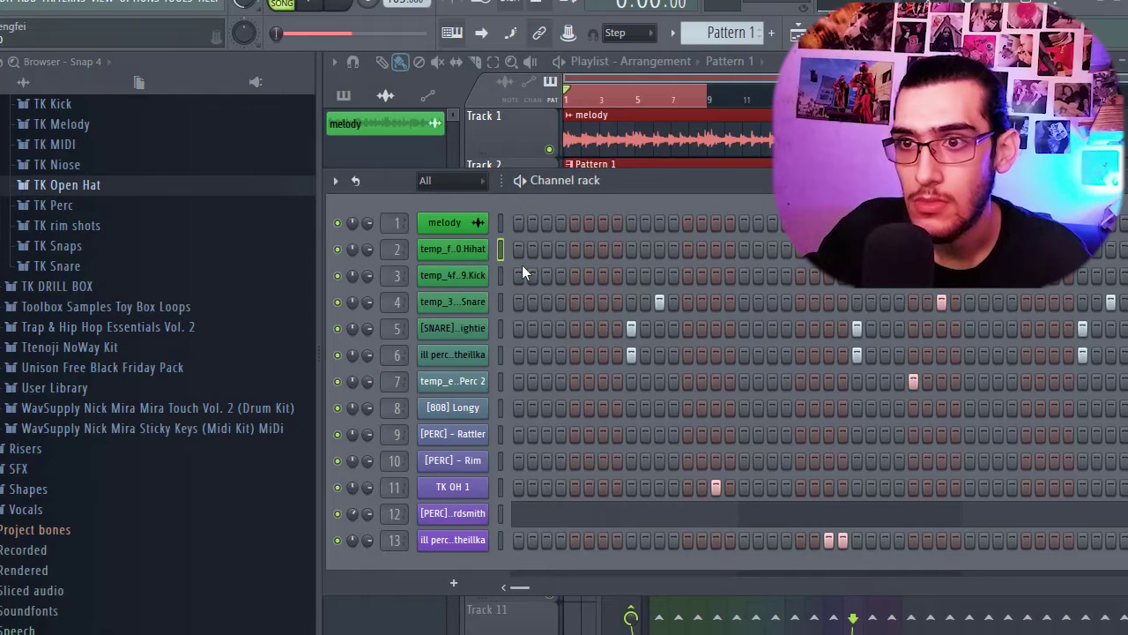
Place kick hits on steps 1, 3, 20, 21 and 23 of channel 3, checking them with playback
click(547, 276)
key(space)
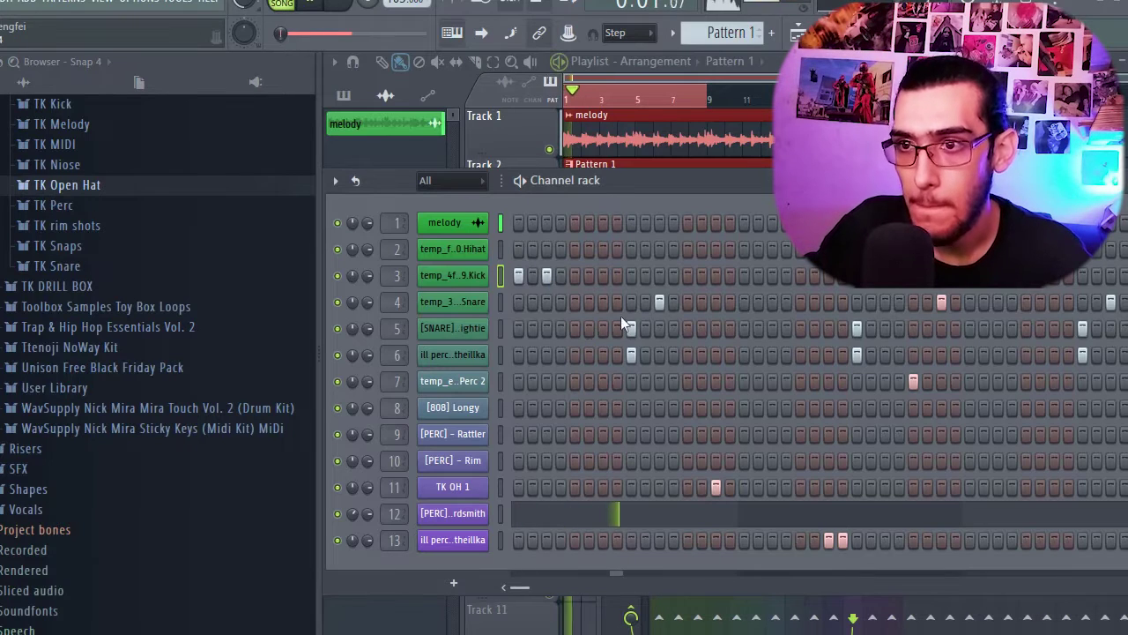
key(space)
click(787, 275)
key(space)
click(799, 275)
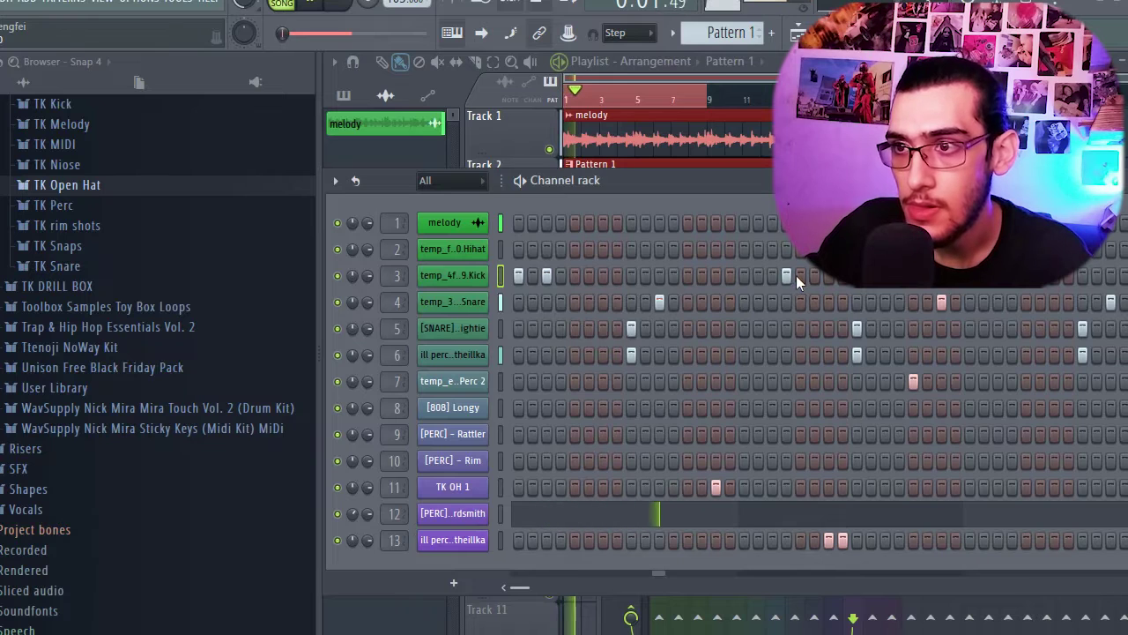
click(819, 276)
right_click(821, 276)
click(827, 276)
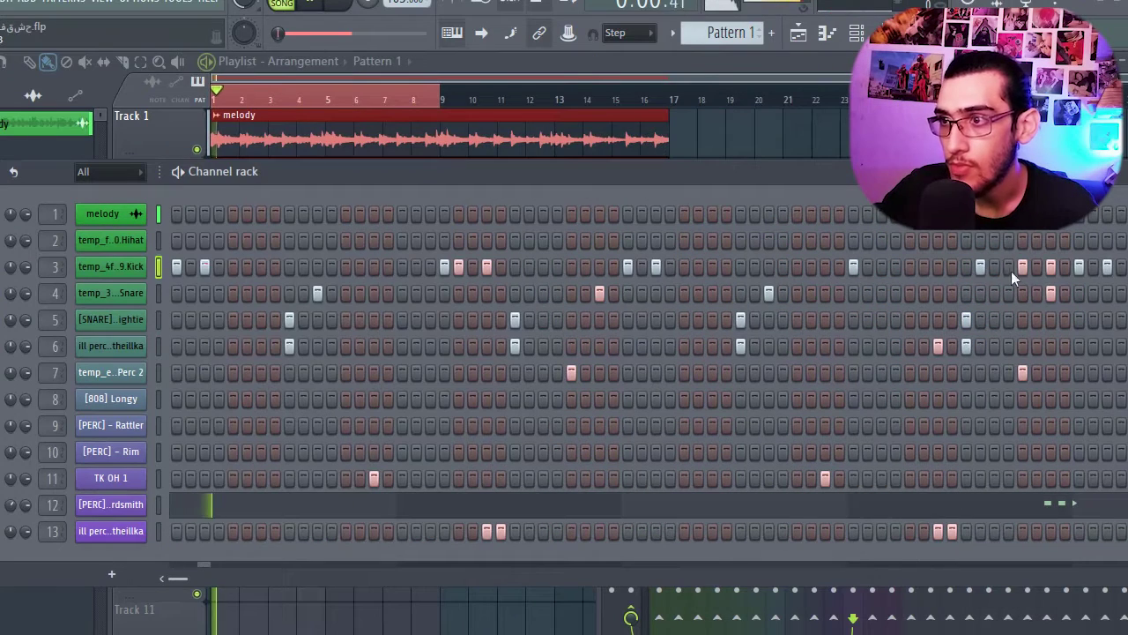
Extend the kick pattern with hits including steps 63, 85, 91 and 99, and add Rim hits on steps 7 and 8
click(1050, 271)
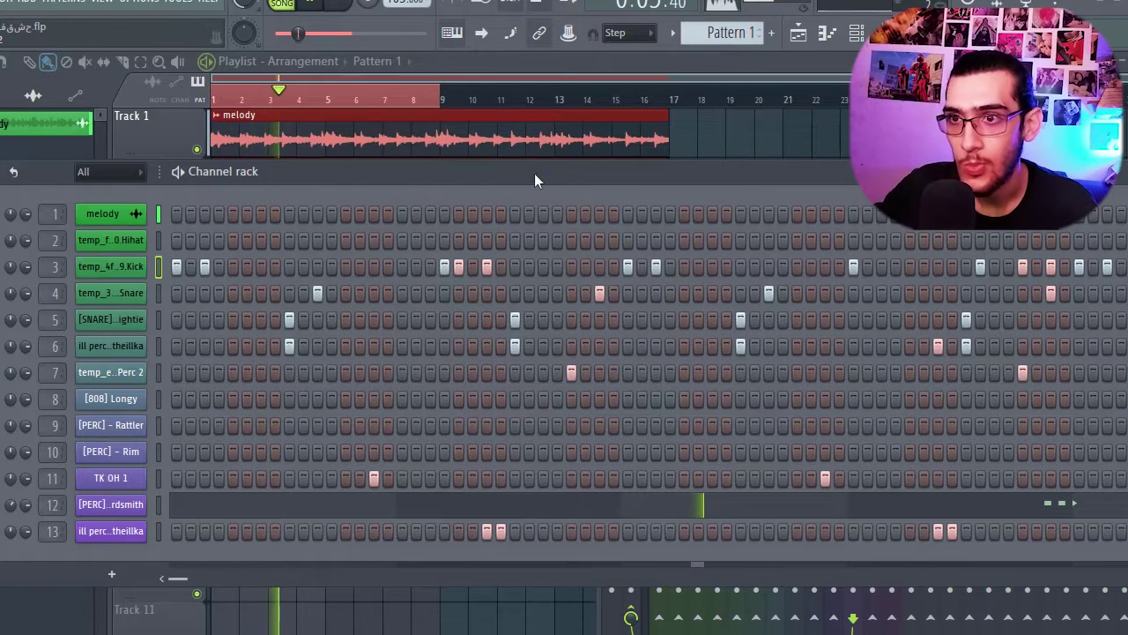
drag(534, 173, 81, 178)
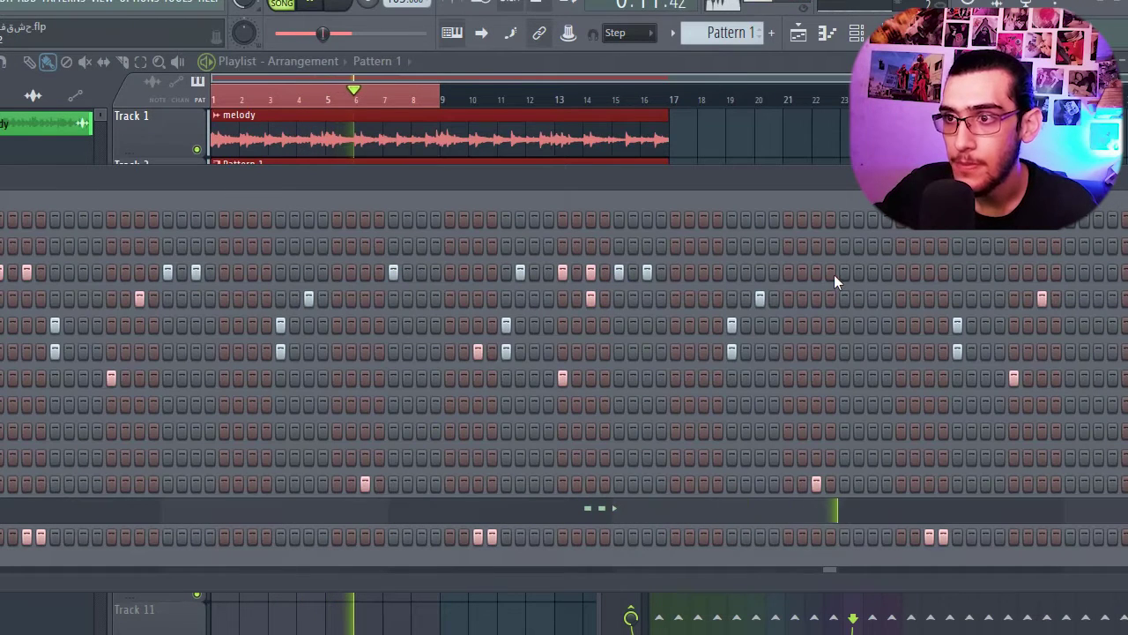
click(986, 271)
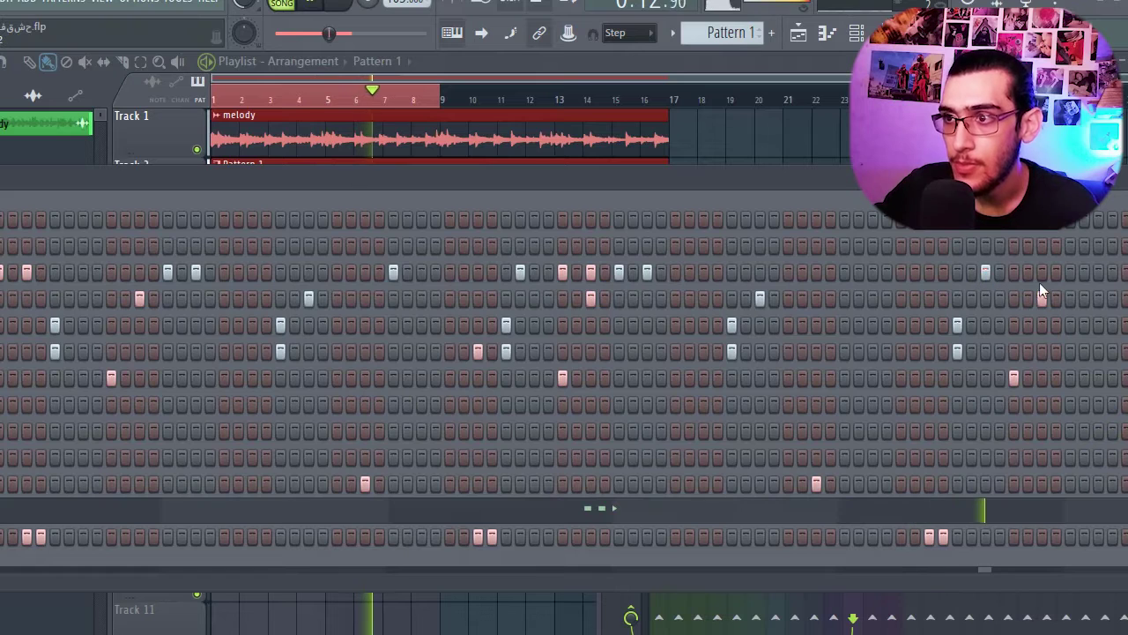
click(1098, 272)
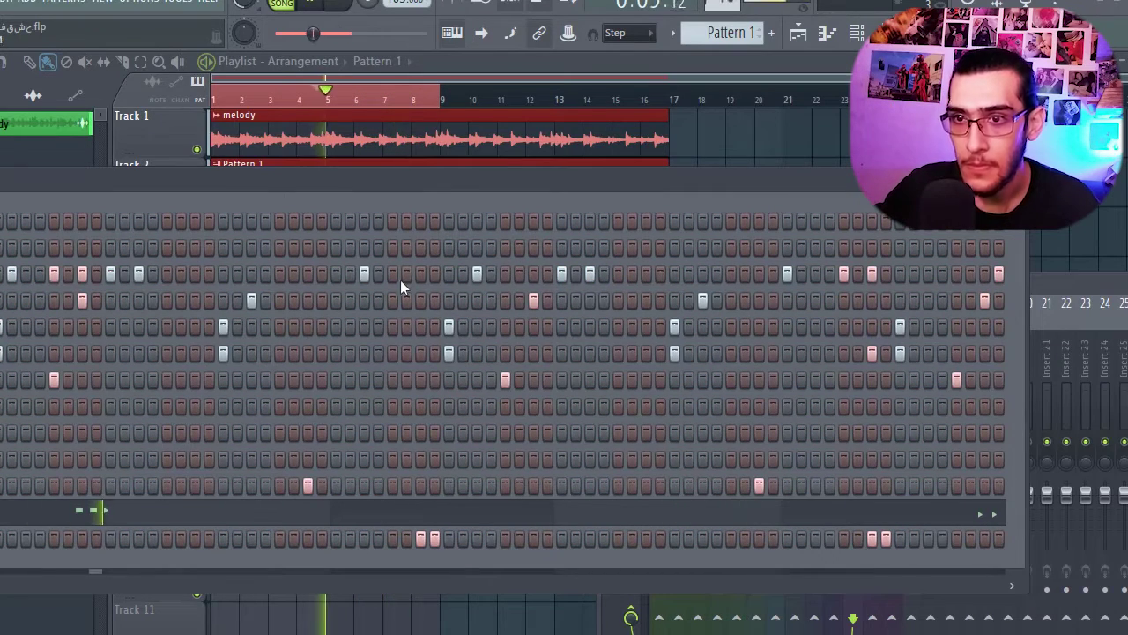
click(389, 277)
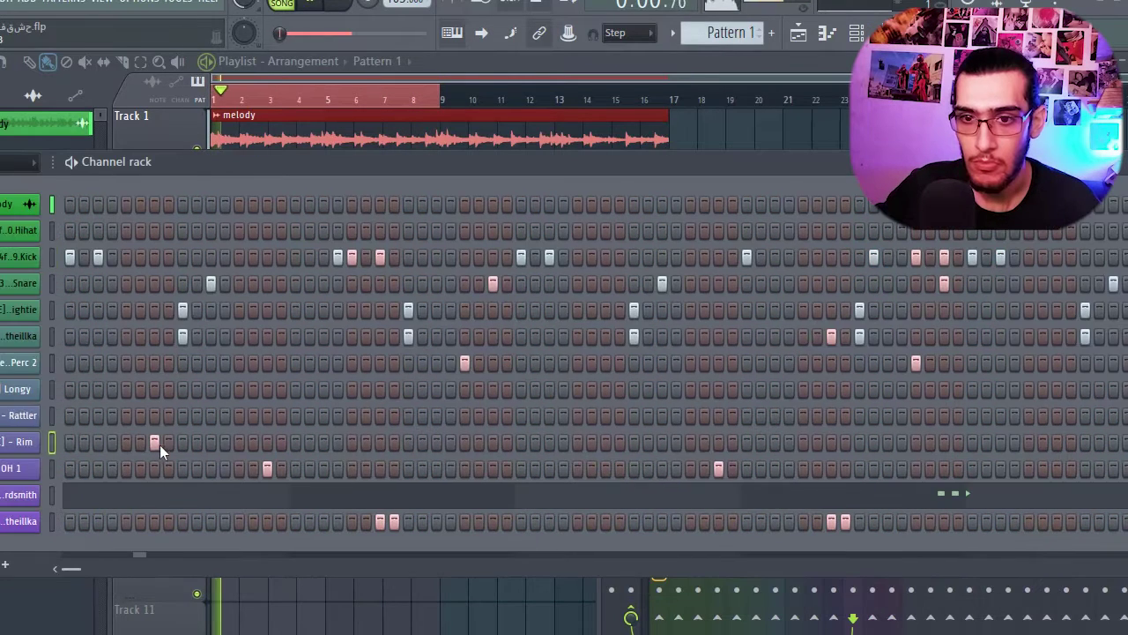
click(168, 444)
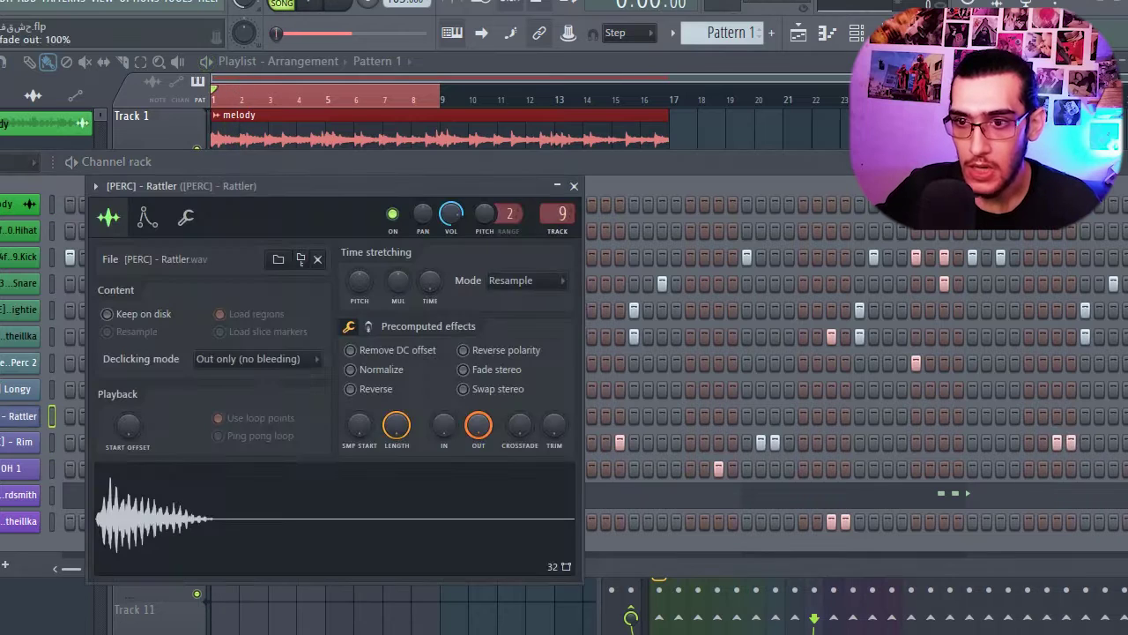
Try shortening the [PERC] - Rattler sample with the sampler's fade-out and opening it for audio editing
drag(479, 426, 478, 528)
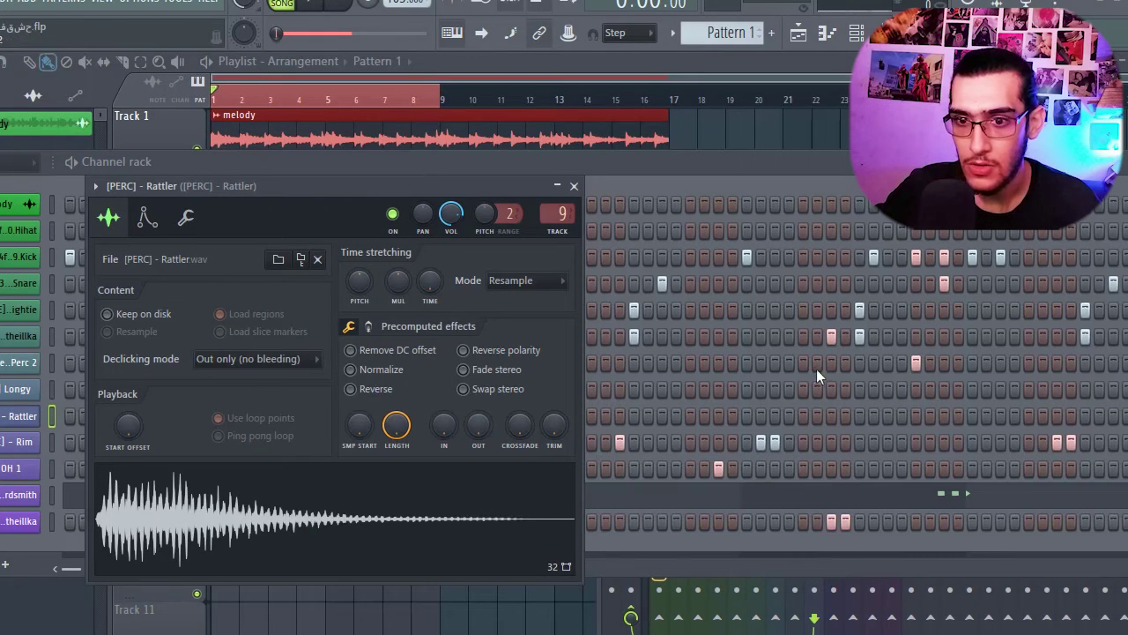
drag(479, 426, 479, 337)
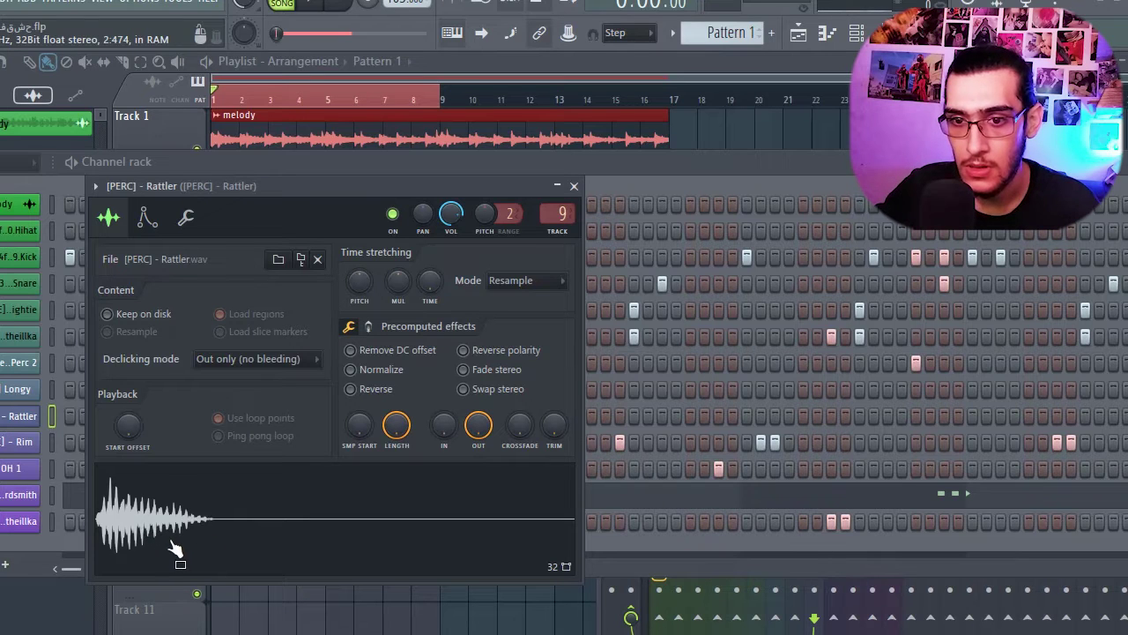
right_click(222, 492)
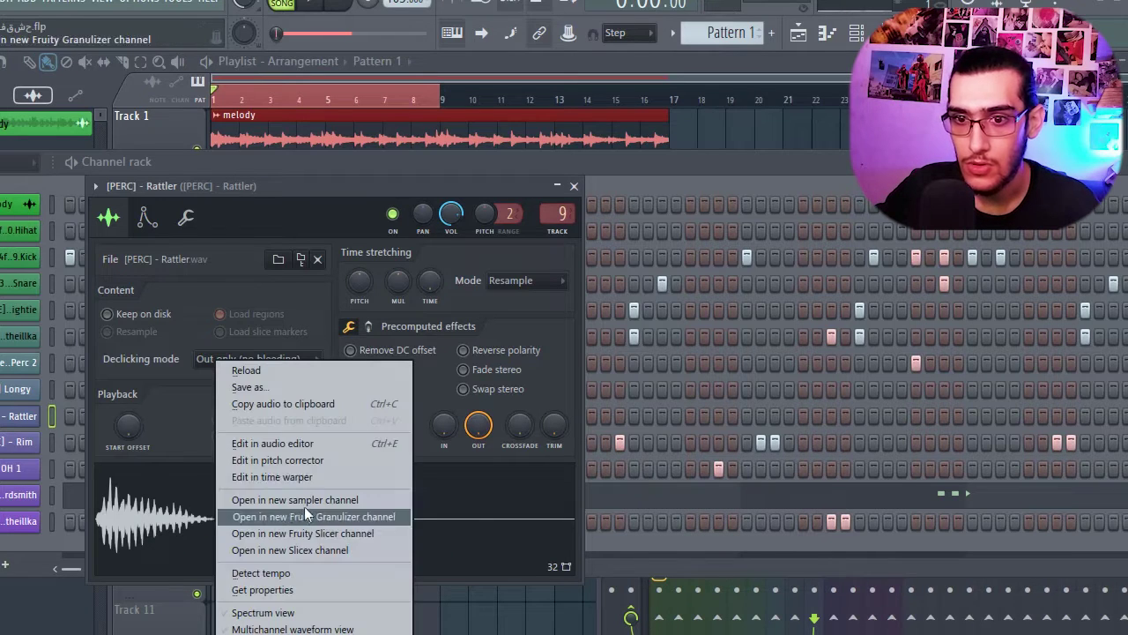
click(275, 443)
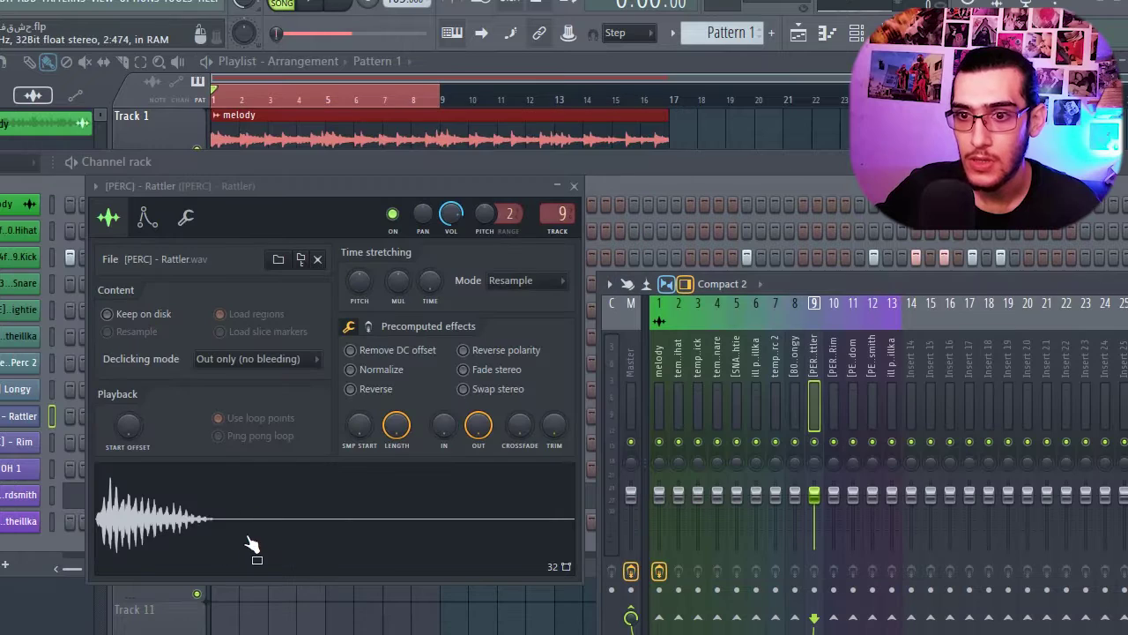
Cut the tail off the [PERC] - Rattler sample in Edison at 0.401 s, audition it and send it back to its channel
right_click(419, 518)
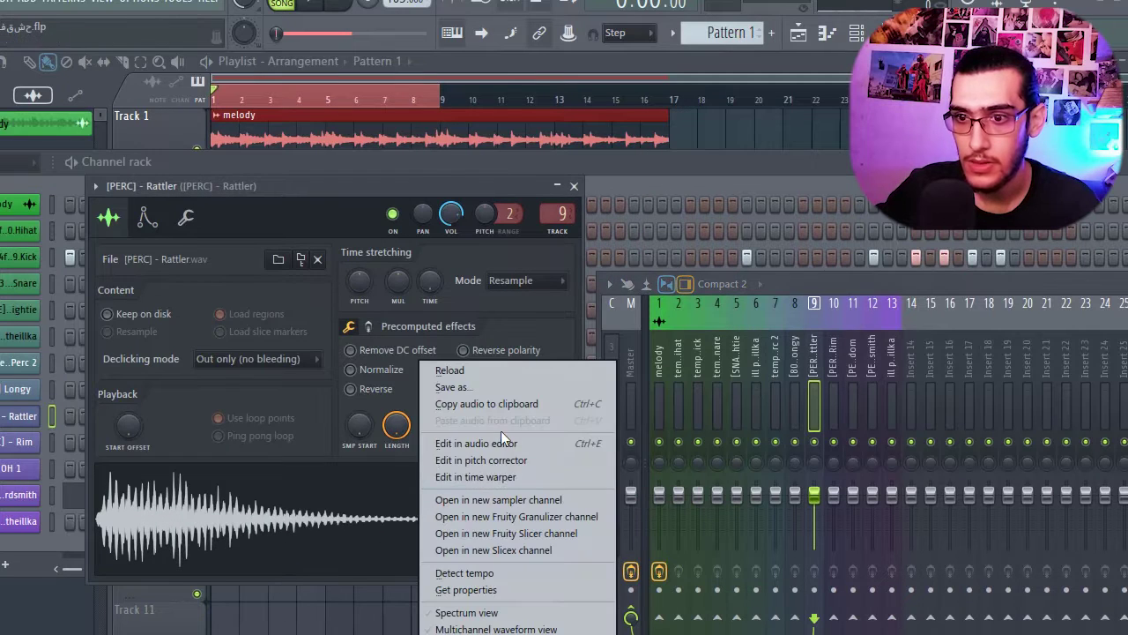
click(474, 445)
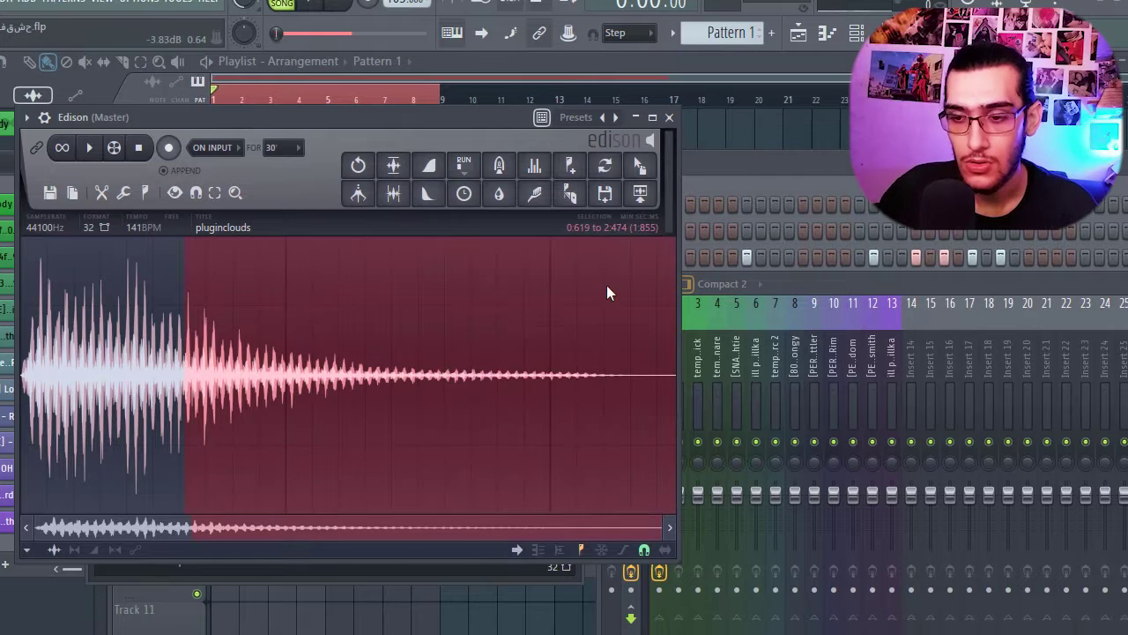
key(Delete)
key(space)
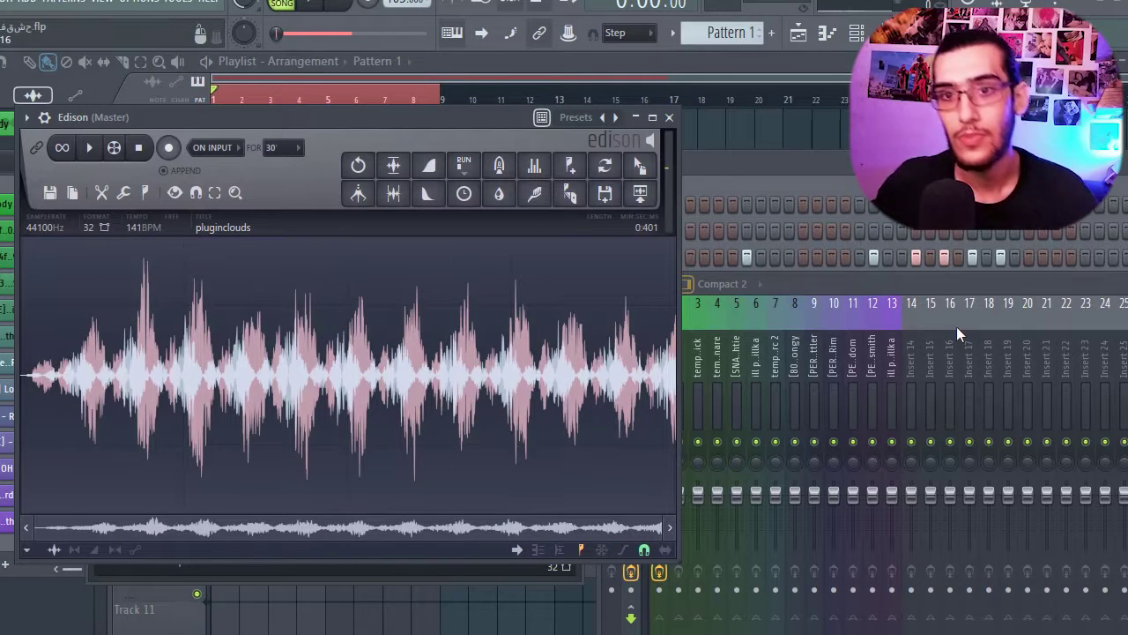
key(space)
key(space)
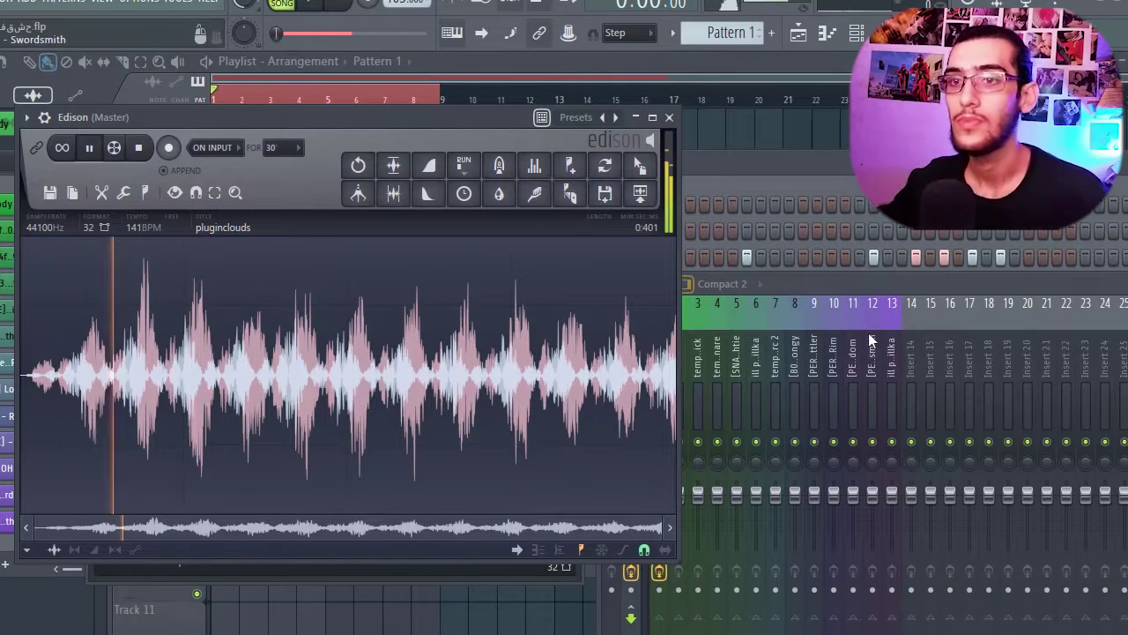
click(634, 169)
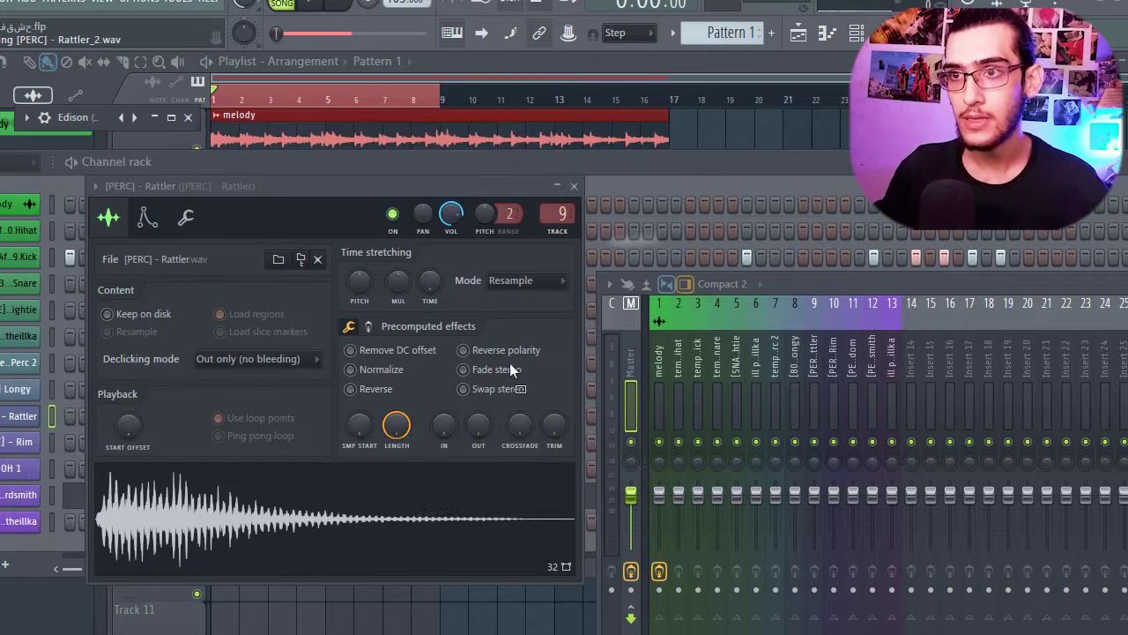
click(670, 118)
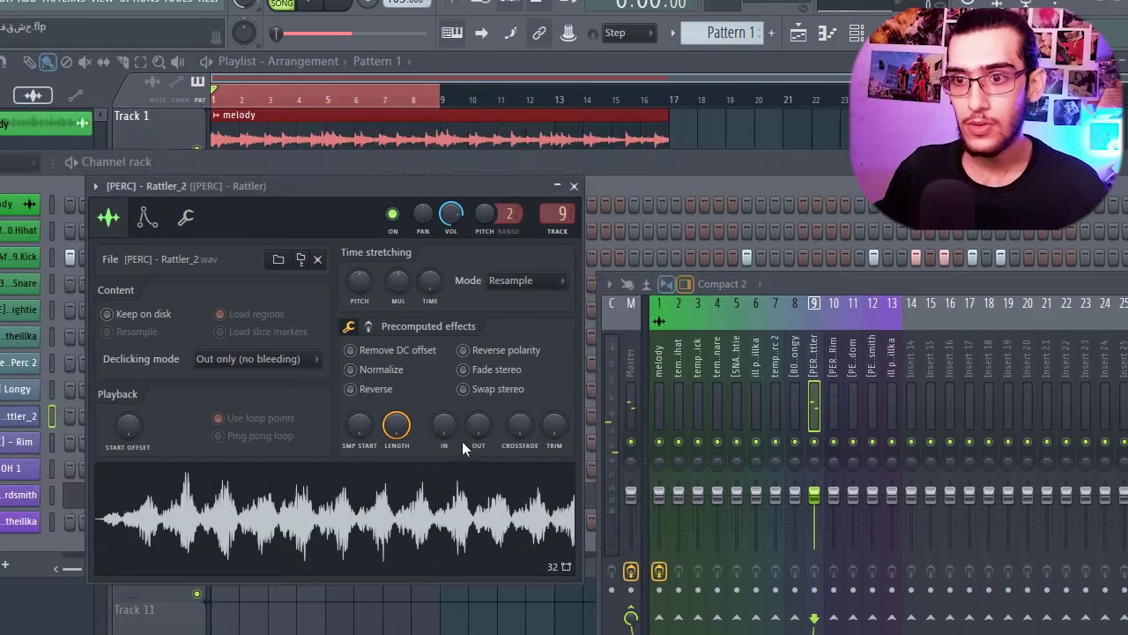
Try a fade-out on the trimmed Rattler_2 sample and a test hit on step 27
drag(465, 440, 464, 476)
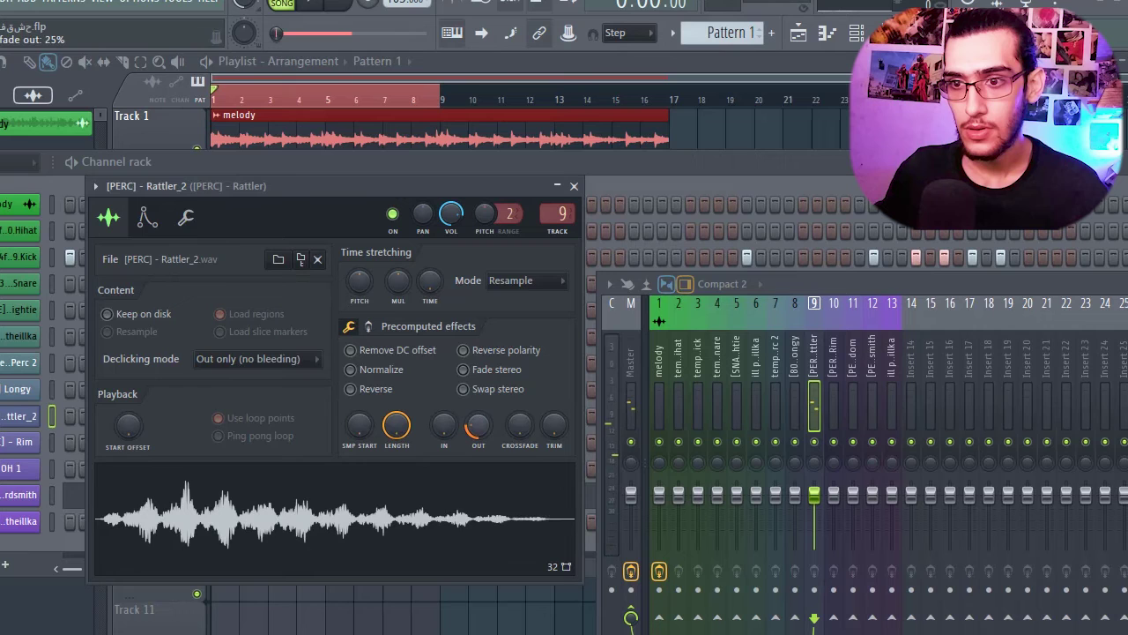
drag(476, 426, 479, 516)
drag(471, 428, 469, 518)
click(470, 517)
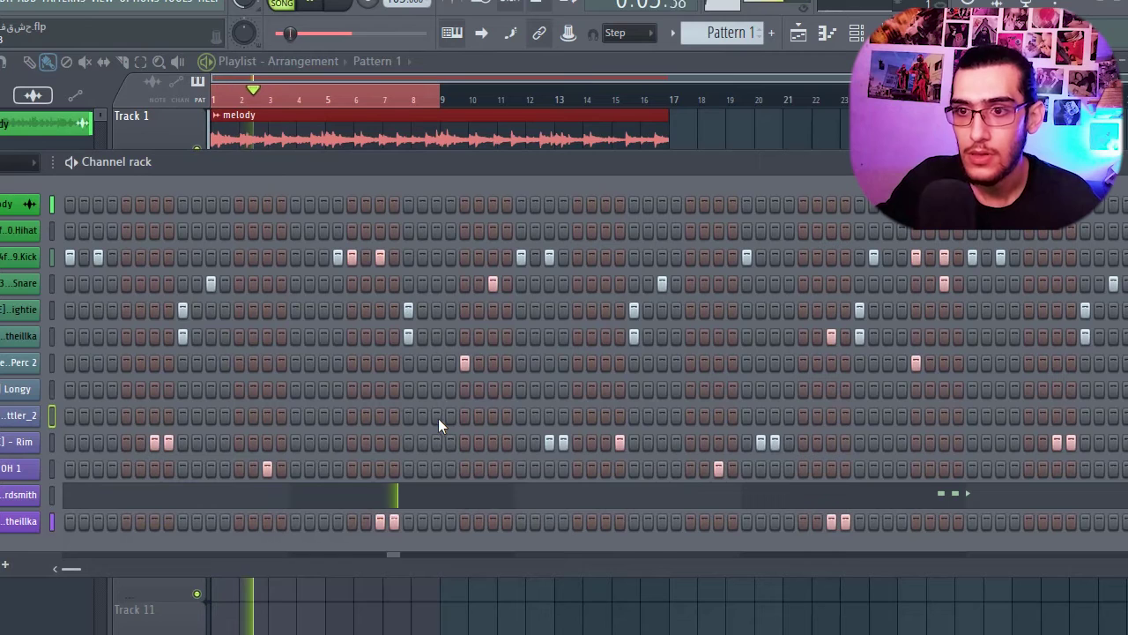
click(438, 418)
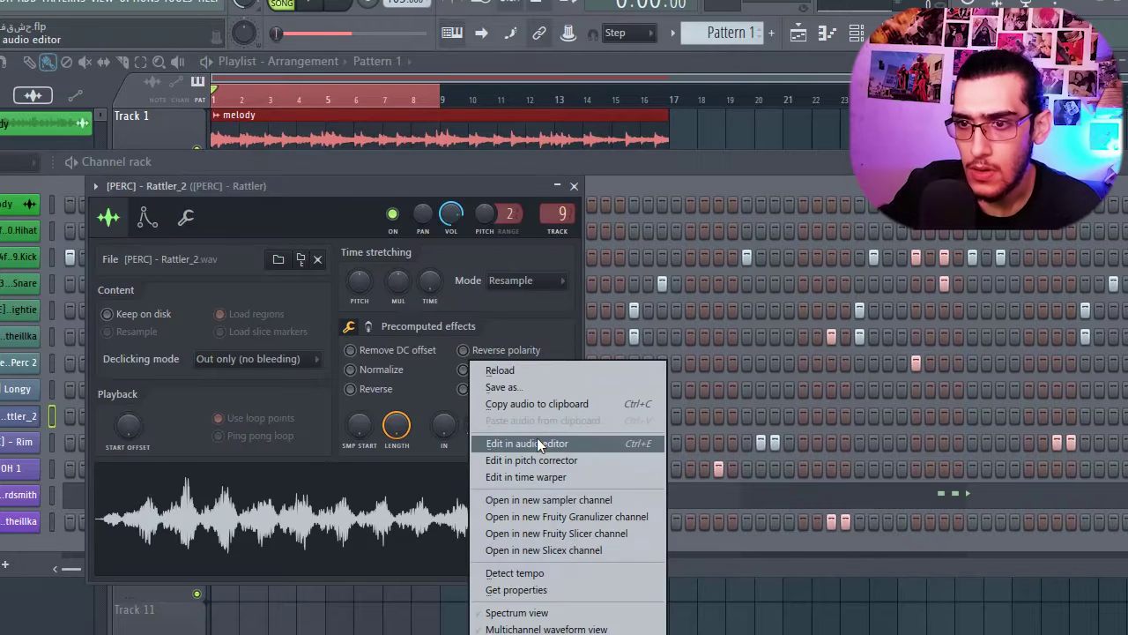
Reopen the Rattler_2 sample in Edison, delete everything from 0.256 s to the end and audition it
click(494, 443)
key(space)
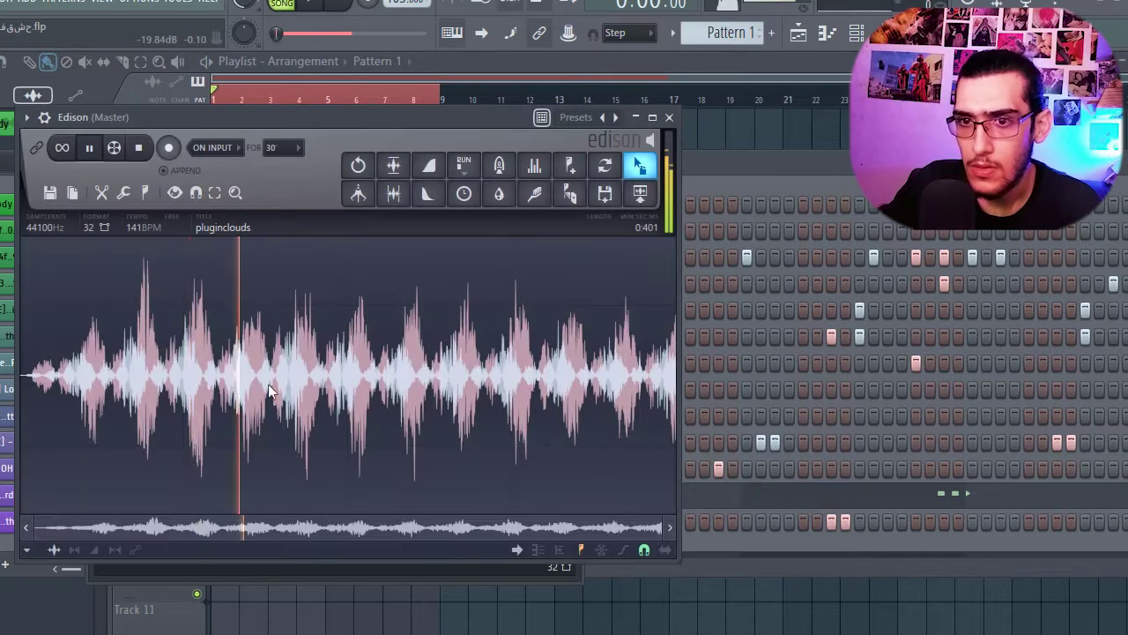
key(space)
drag(441, 360, 794, 361)
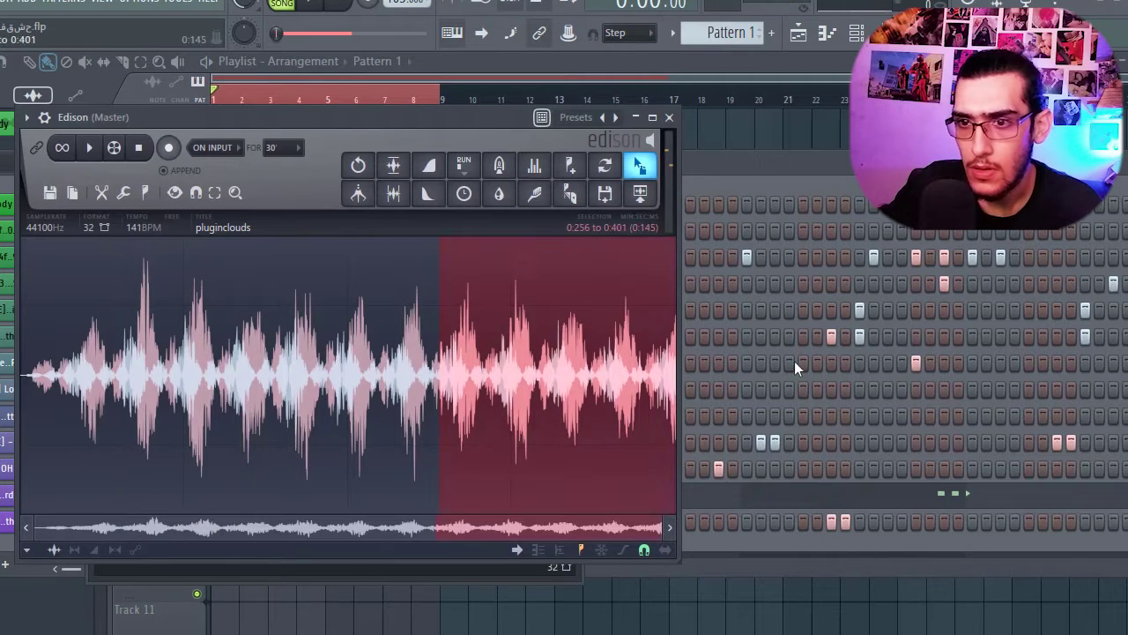
key(Delete)
key(space)
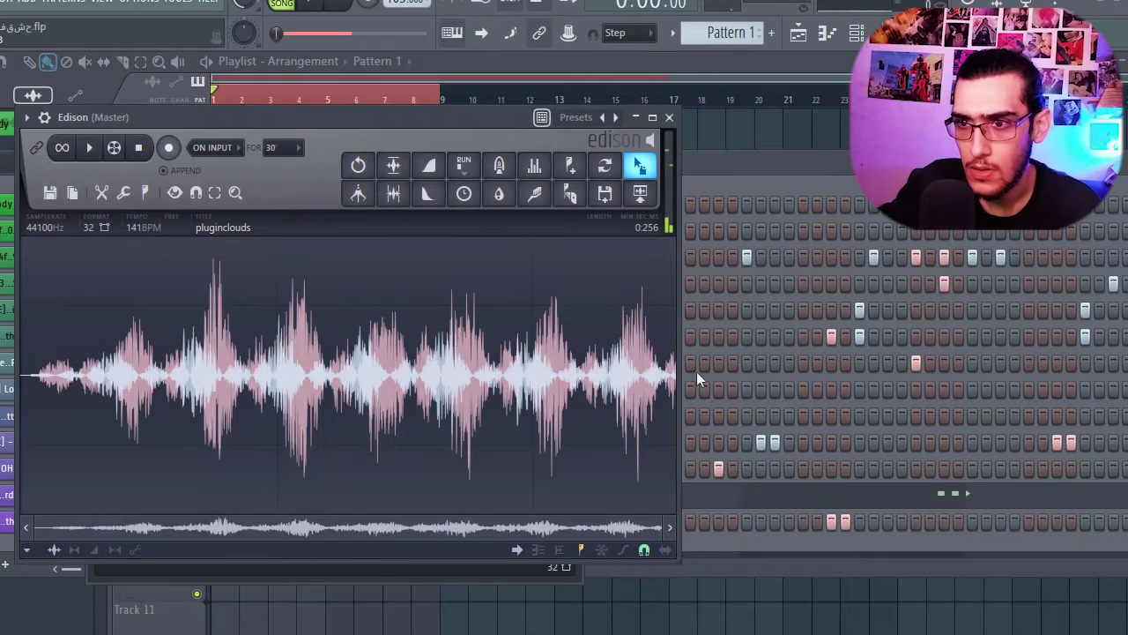
key(space)
Delete the first 0.005 s of the Rattler sample in Edison and audition it again
drag(36, 375, 13, 374)
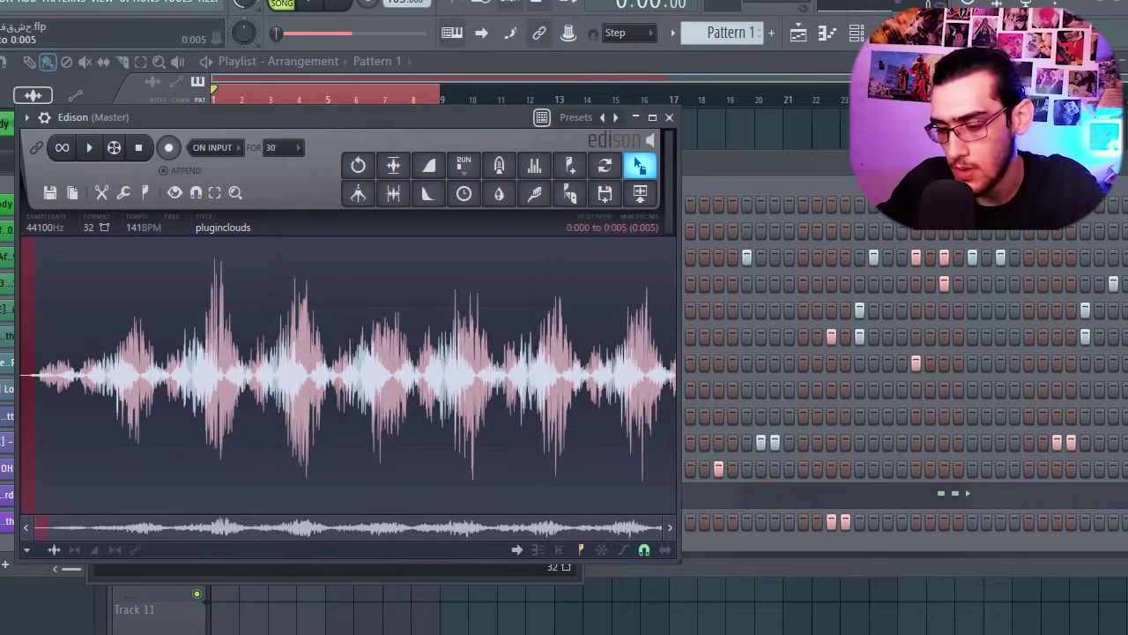
key(Delete)
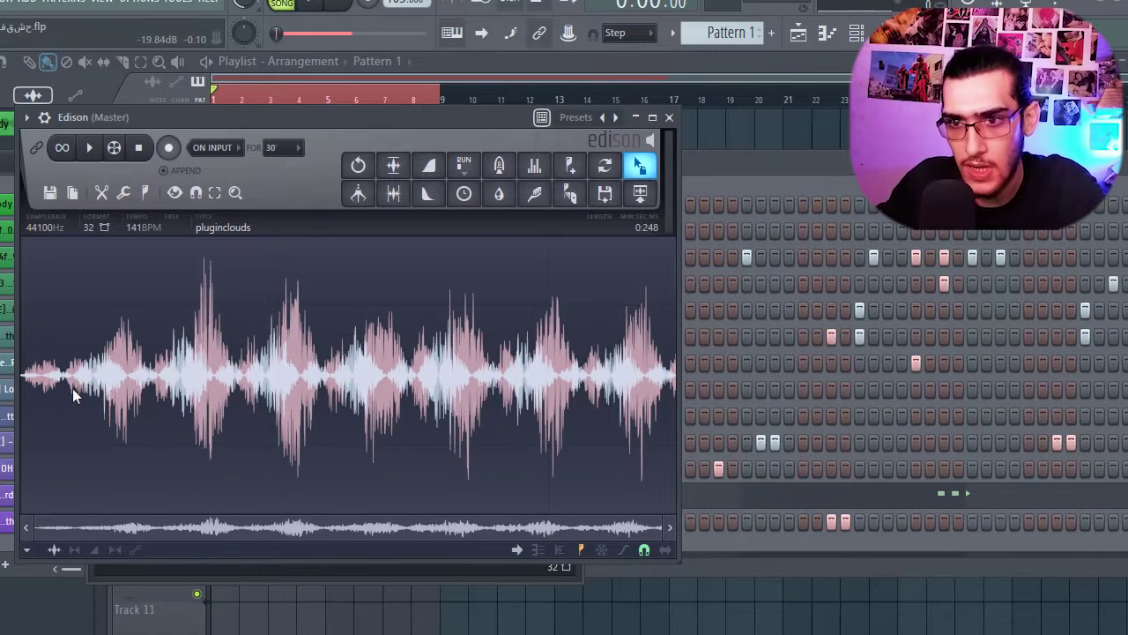
key(space)
key(space)
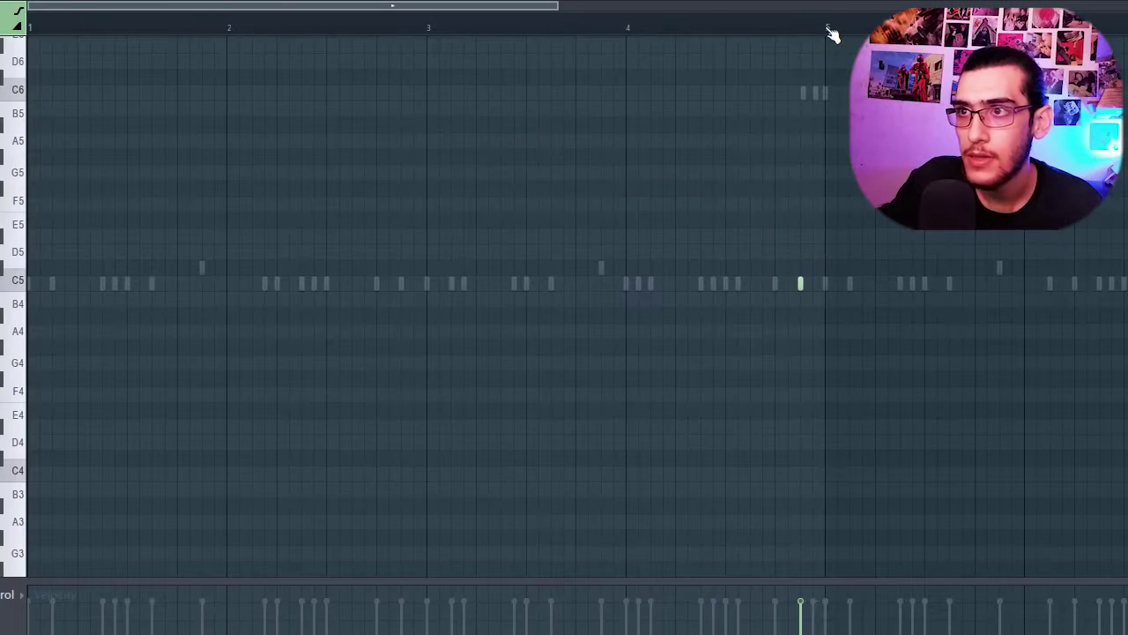
Select bars 1 to 4 of the Rattler part in the piano roll
drag(833, 33, 29, 27)
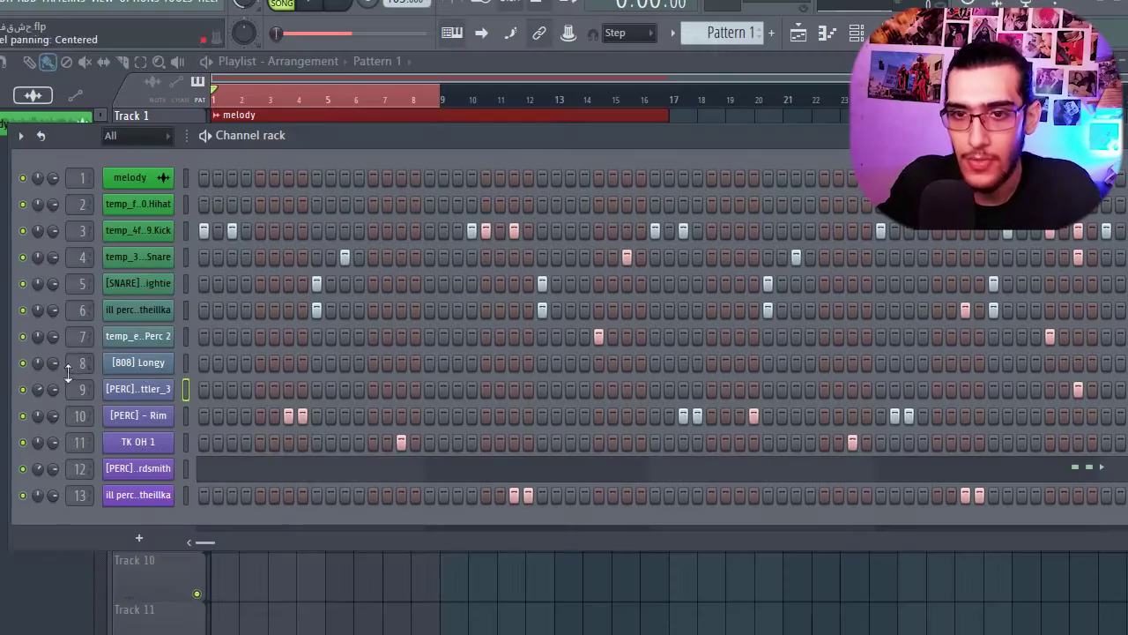
Open the sample of channel 8, [808] Longy, in the Edison audio editor
right_click(141, 367)
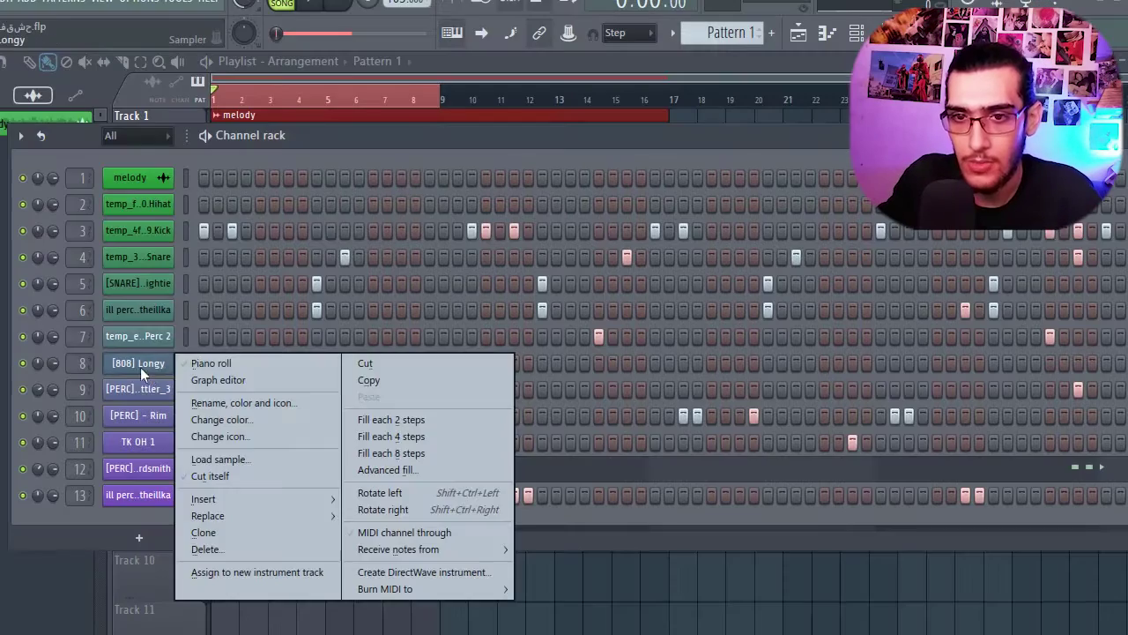
click(211, 362)
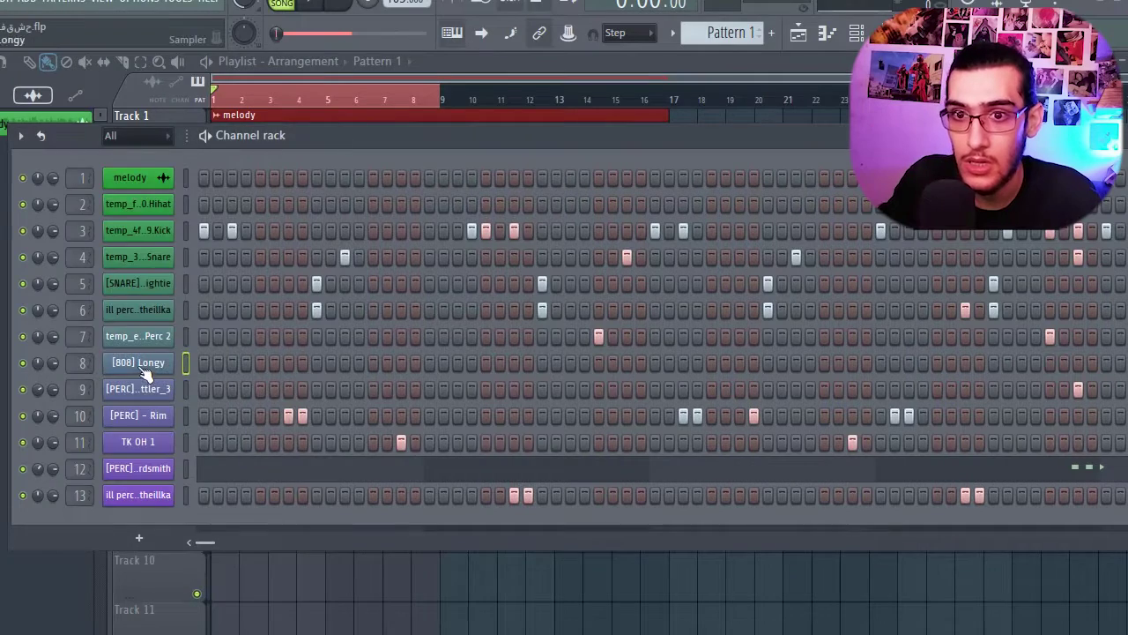
click(141, 367)
right_click(273, 369)
click(323, 446)
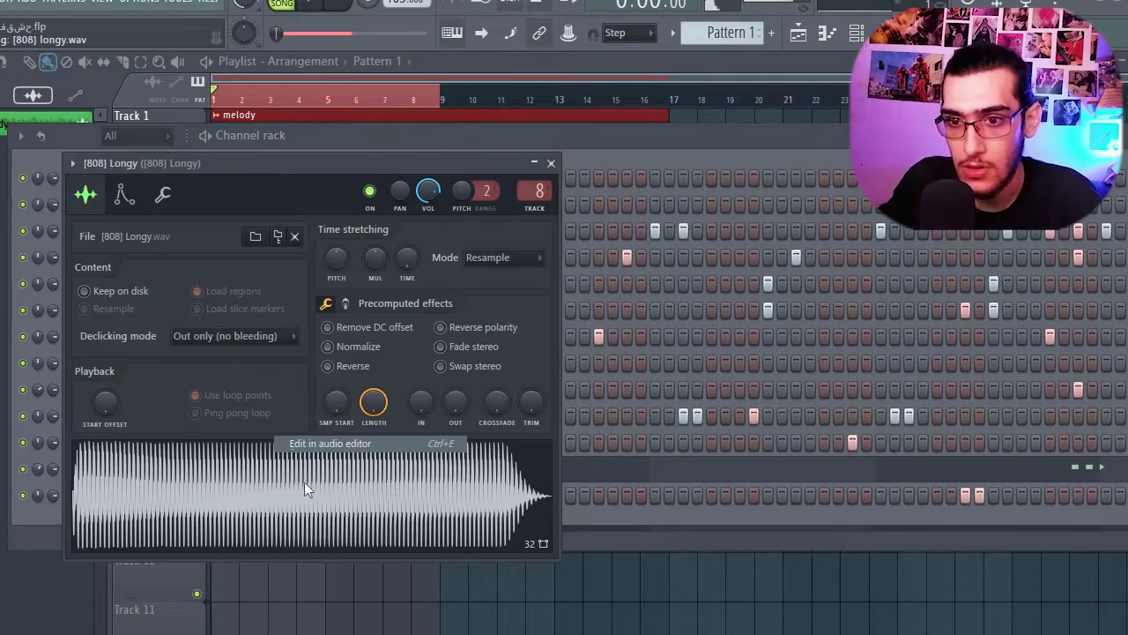
Audition a looped section of the 808 in Edison, narrow it to 0.875–0.932 s and load it onto the [808] Longy channel
drag(172, 362, 300, 344)
key(space)
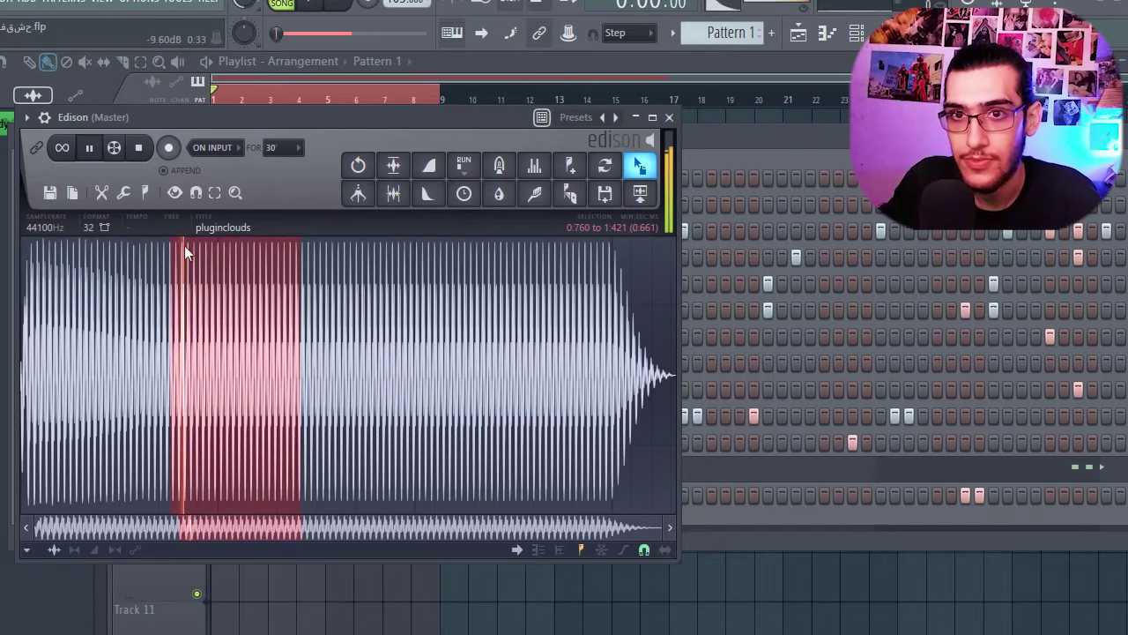
click(63, 148)
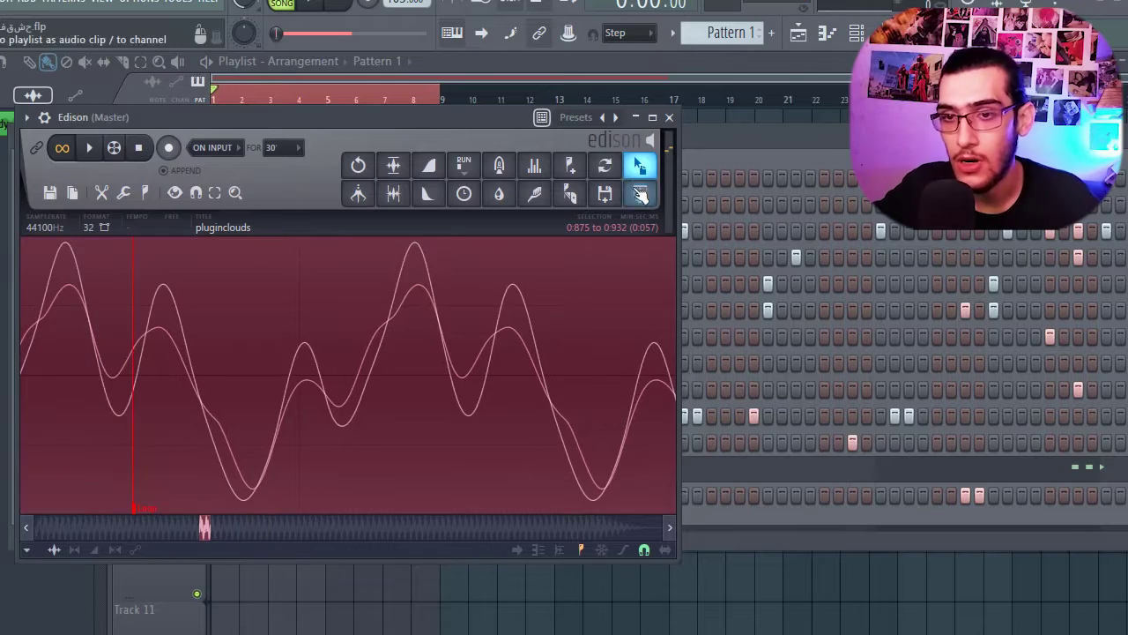
drag(640, 166, 314, 530)
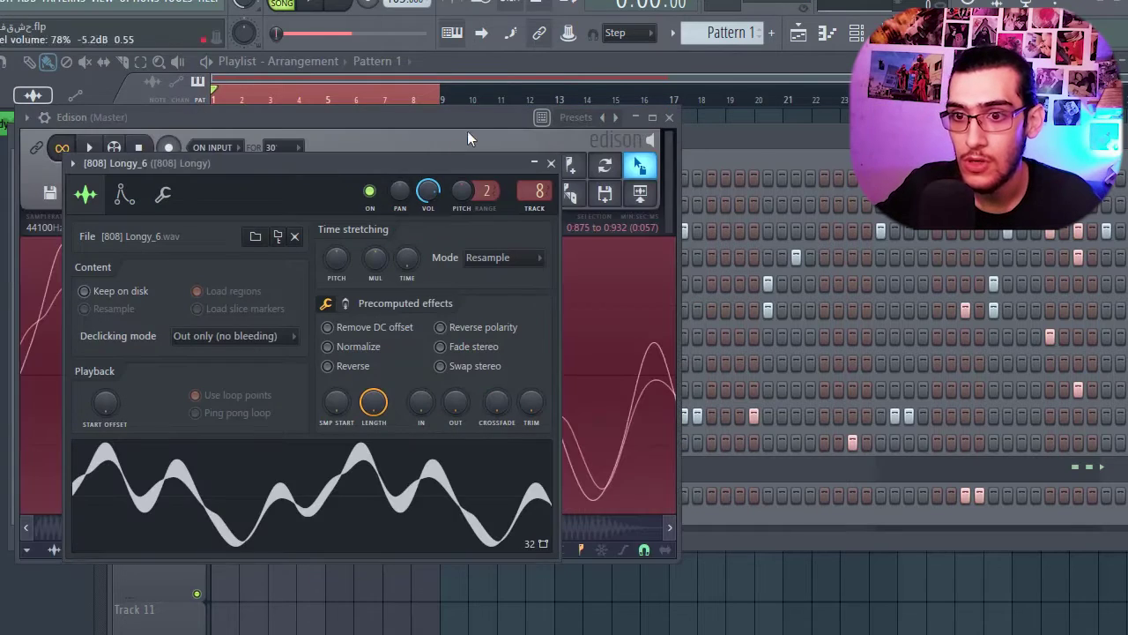
Show the full 808 waveform in Edison again and load the sample onto channel 8, [808] Longy
click(551, 164)
scroll(390, 421, down, 5)
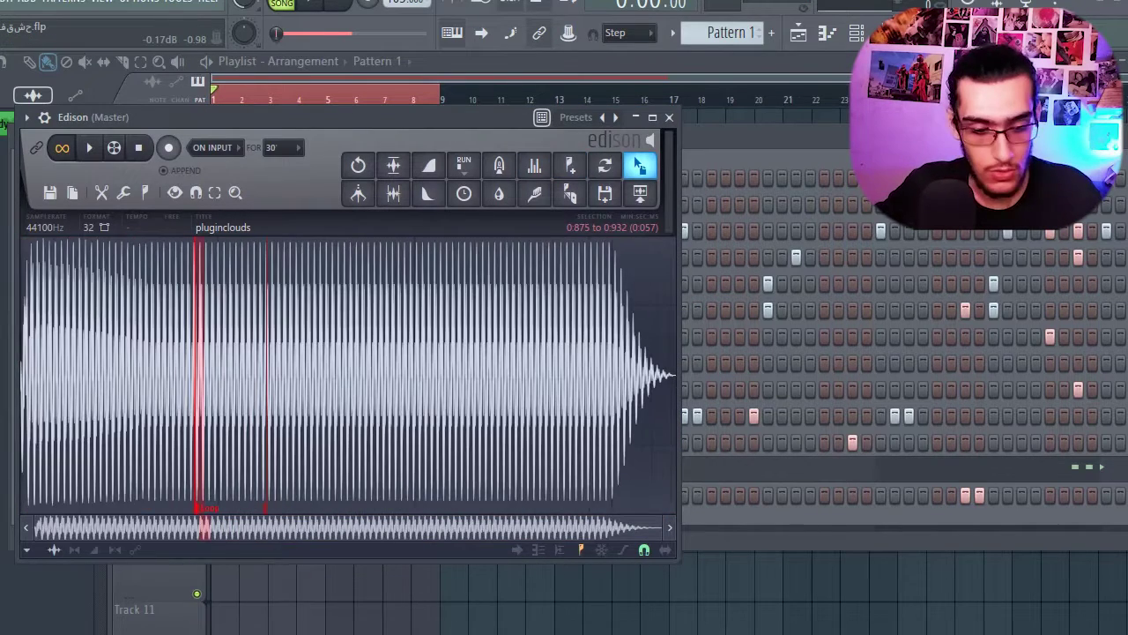
key(F6)
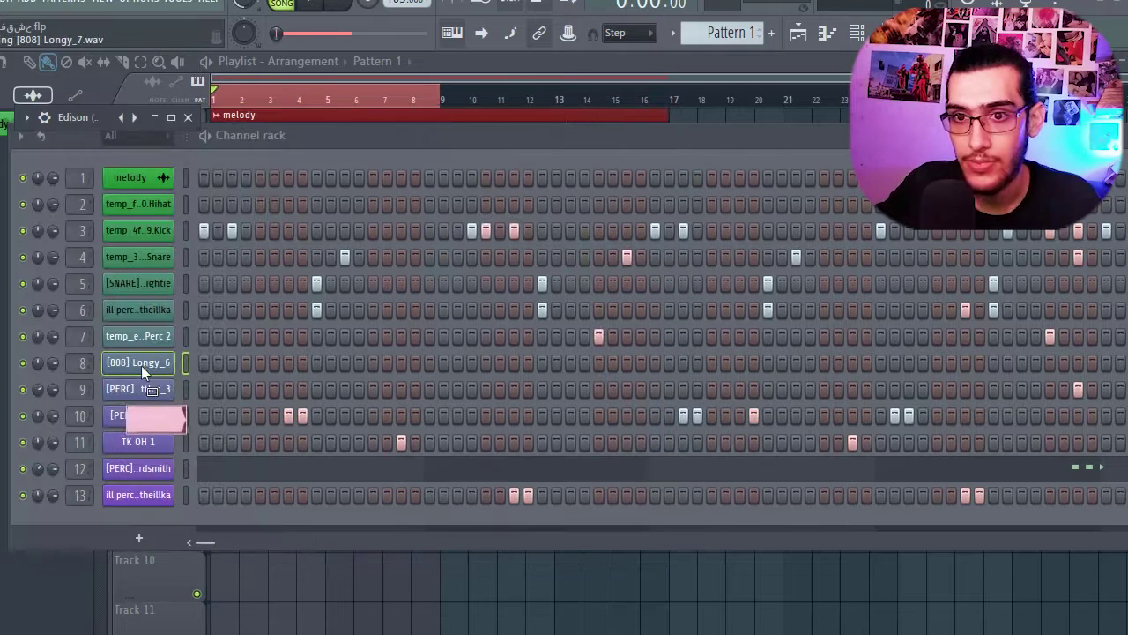
Set the 808's volume envelope to maximum hold, with decay, sustain and release at zero
click(142, 360)
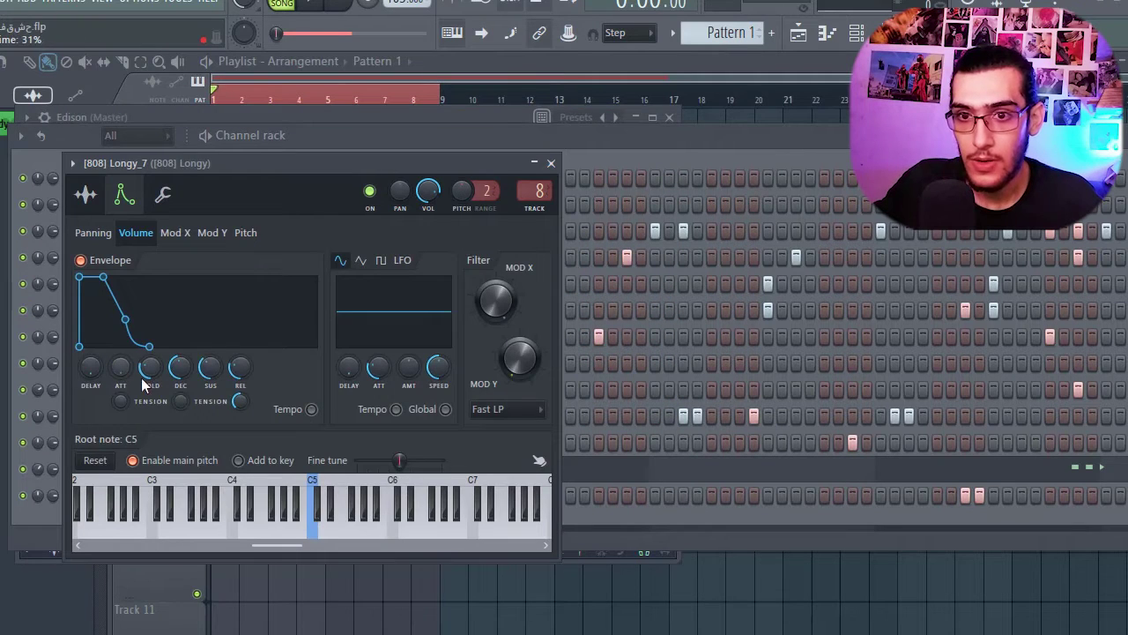
drag(141, 378, 176, 385)
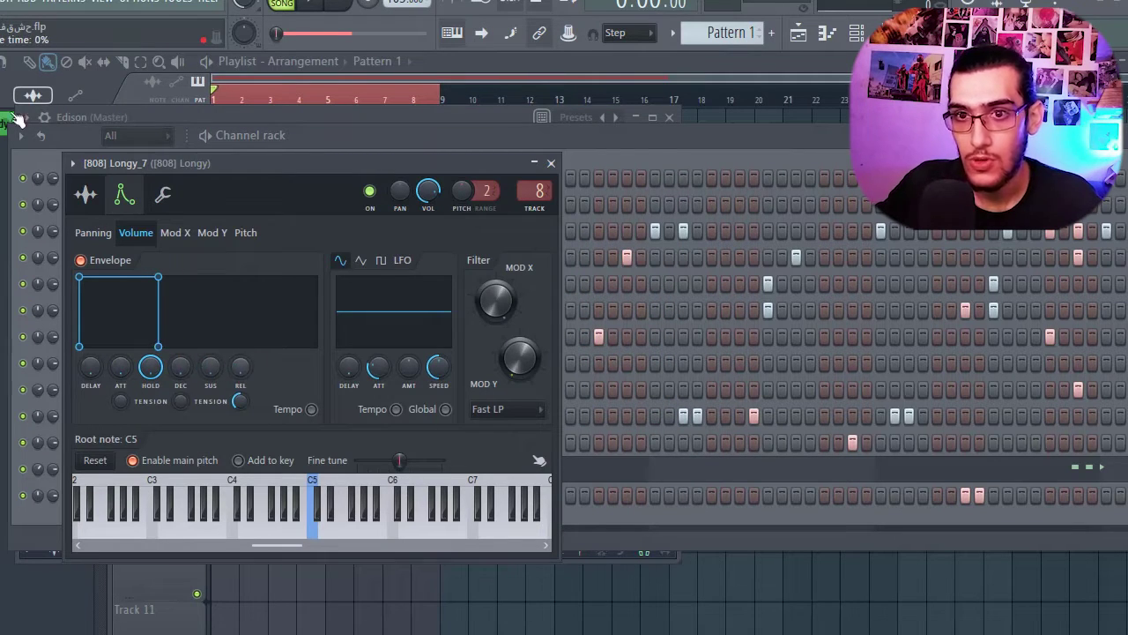
click(82, 194)
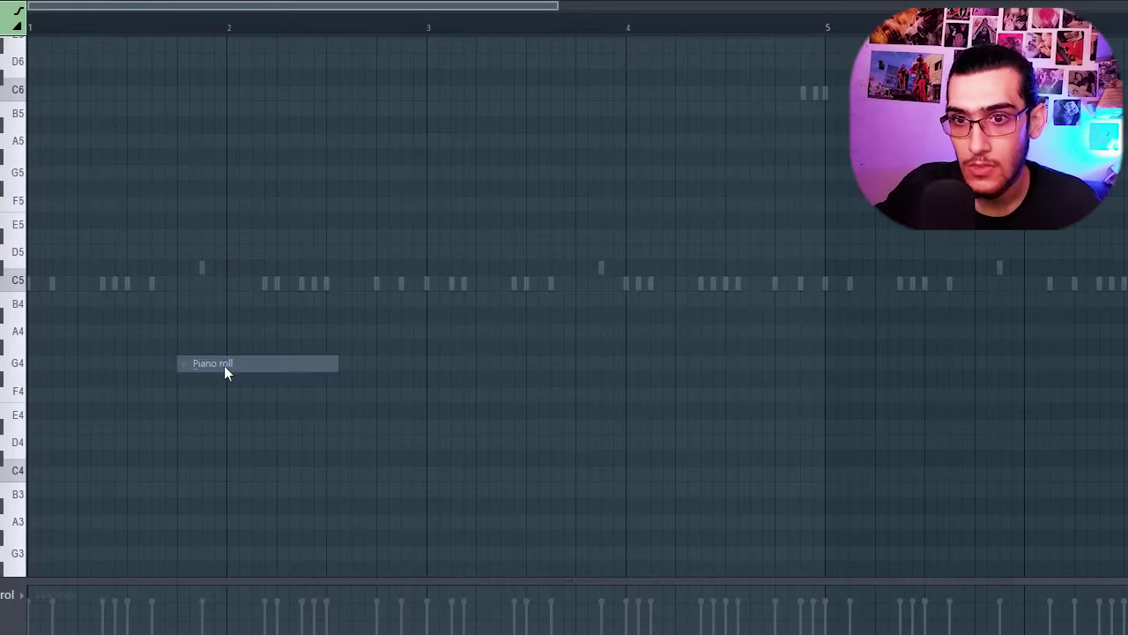
Draw two half-bar B4 notes for the 808, at the start and at beat 4.5 of bar 1, and audition them
drag(29, 300, 126, 300)
key(space)
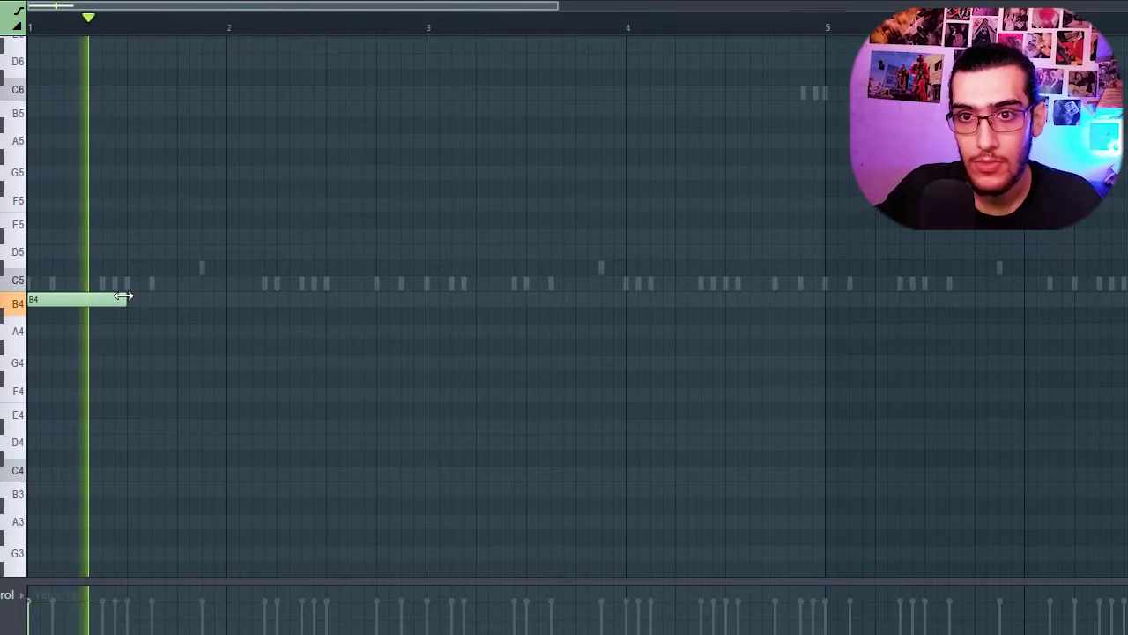
key(space)
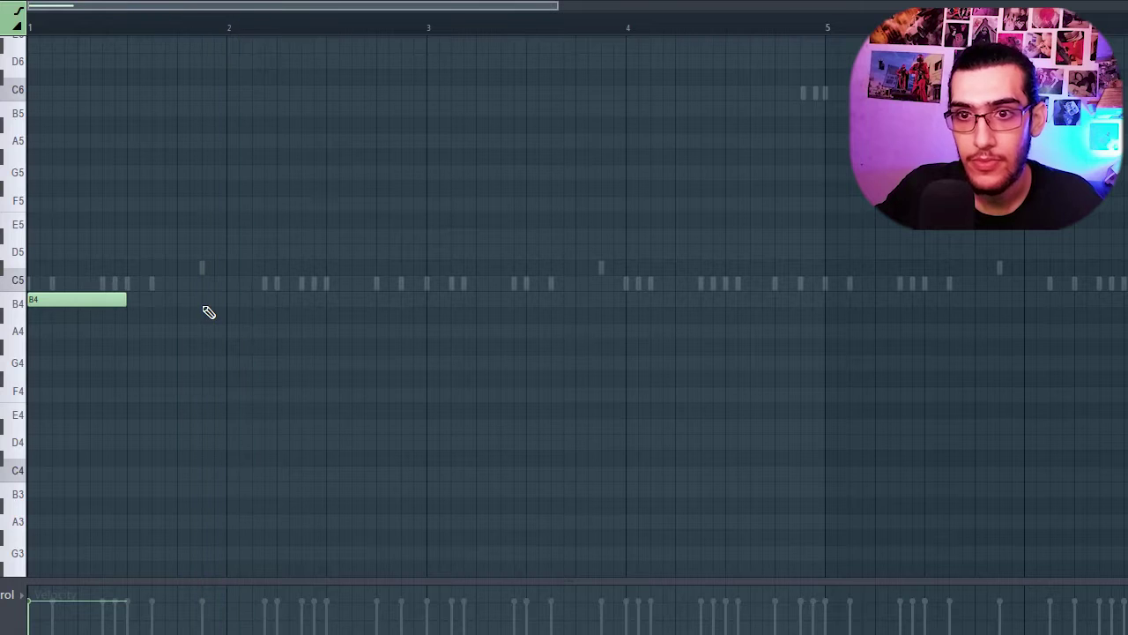
click(204, 301)
key(space)
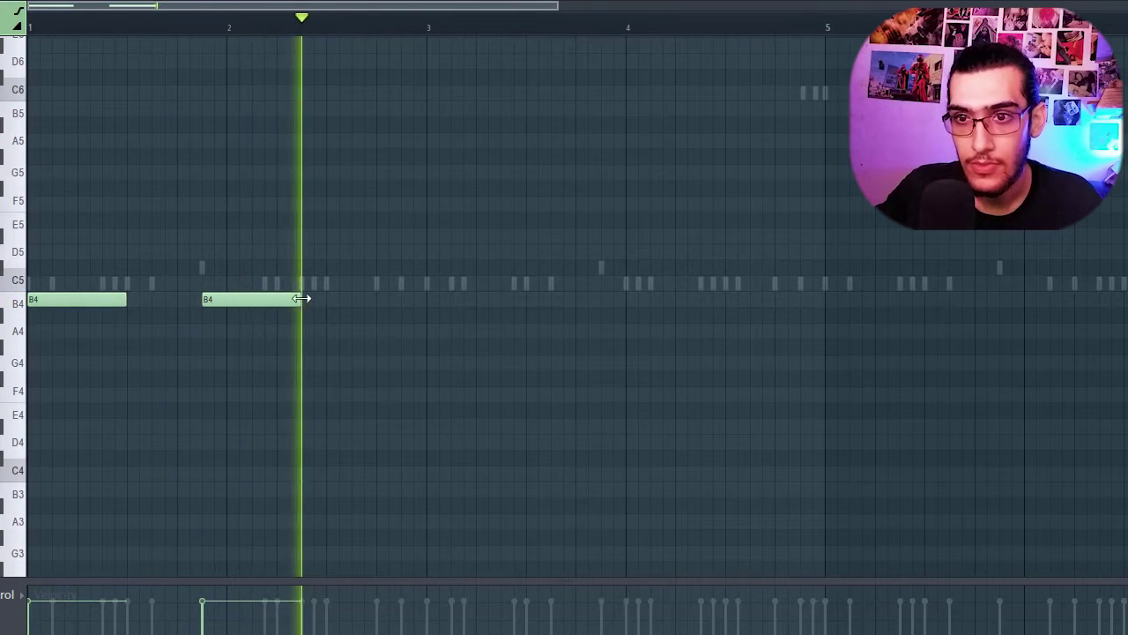
key(space)
Add A#4 notes at the start and beat 4.5 of bar 3, continuing the 808 line with B4 and D5 in bar 4
click(440, 328)
drag(440, 327, 447, 312)
click(608, 315)
key(space)
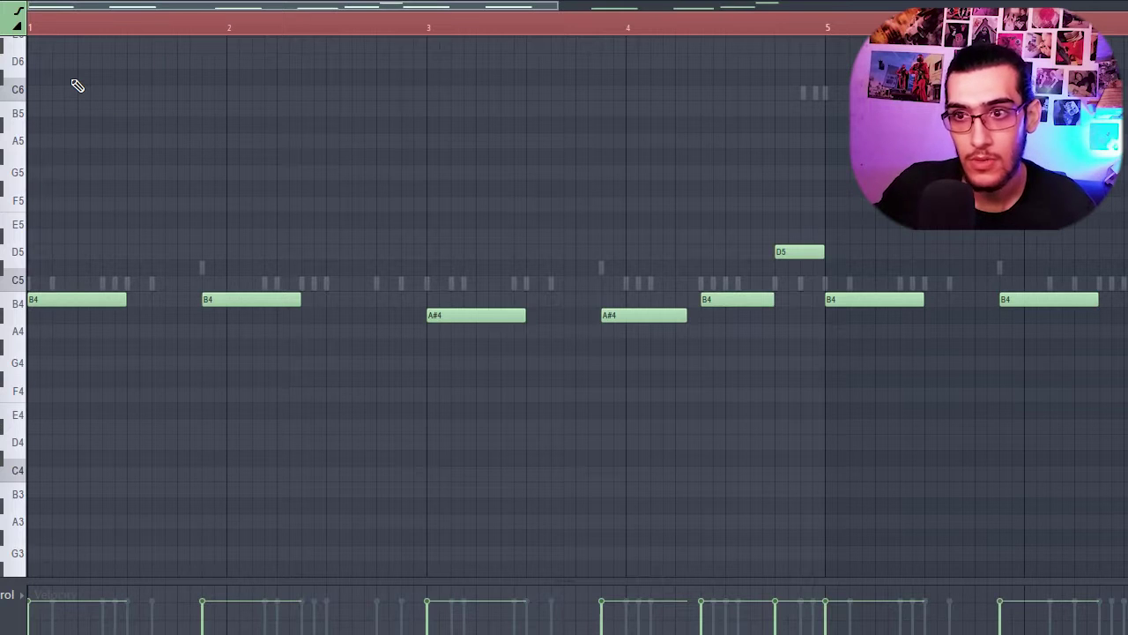
Add a short A#5 slide note at beat 2.5 of bar 1 and play the 808 line
click(106, 124)
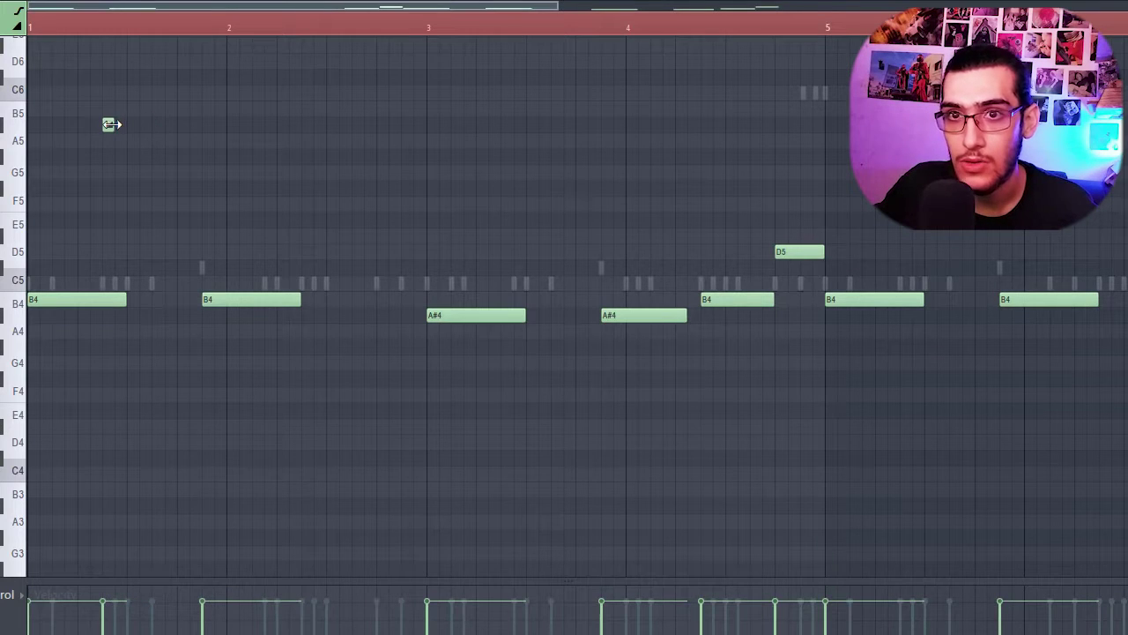
key(space)
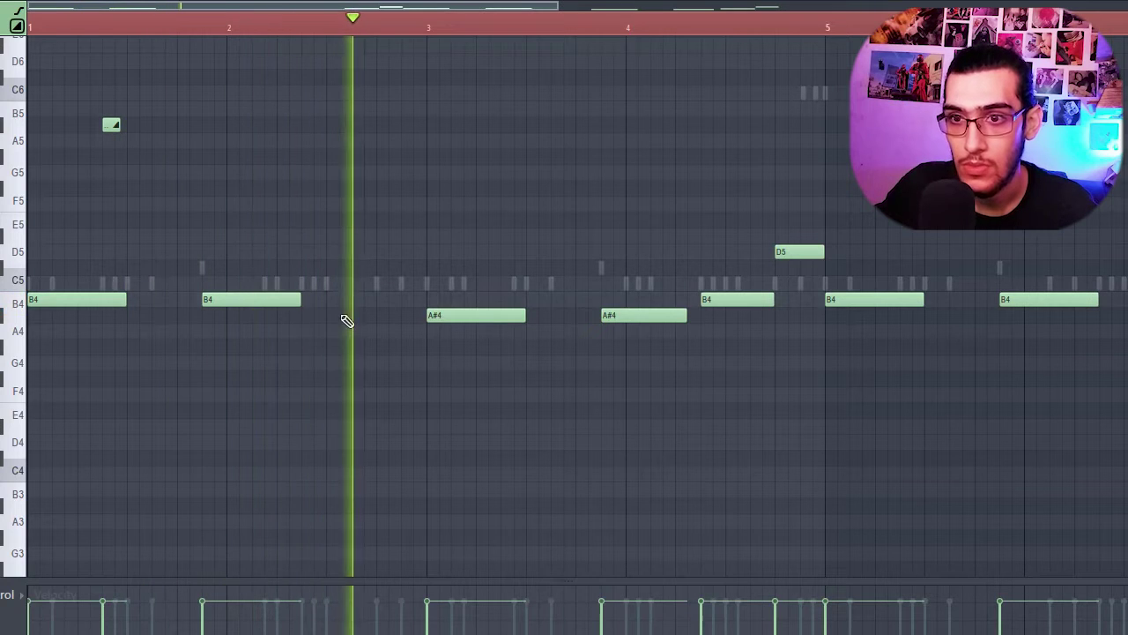
key(space)
Fill beat 4 of bar 2 with two short B4 notes and shorten the two B5 notes above them
click(378, 301)
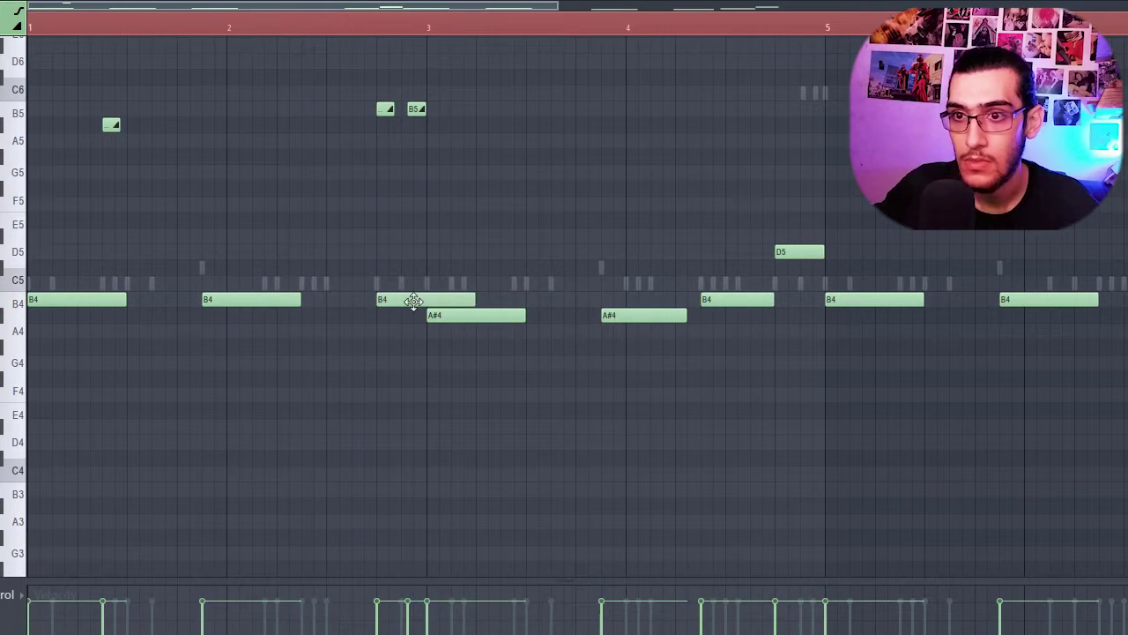
click(475, 286)
right_click(496, 283)
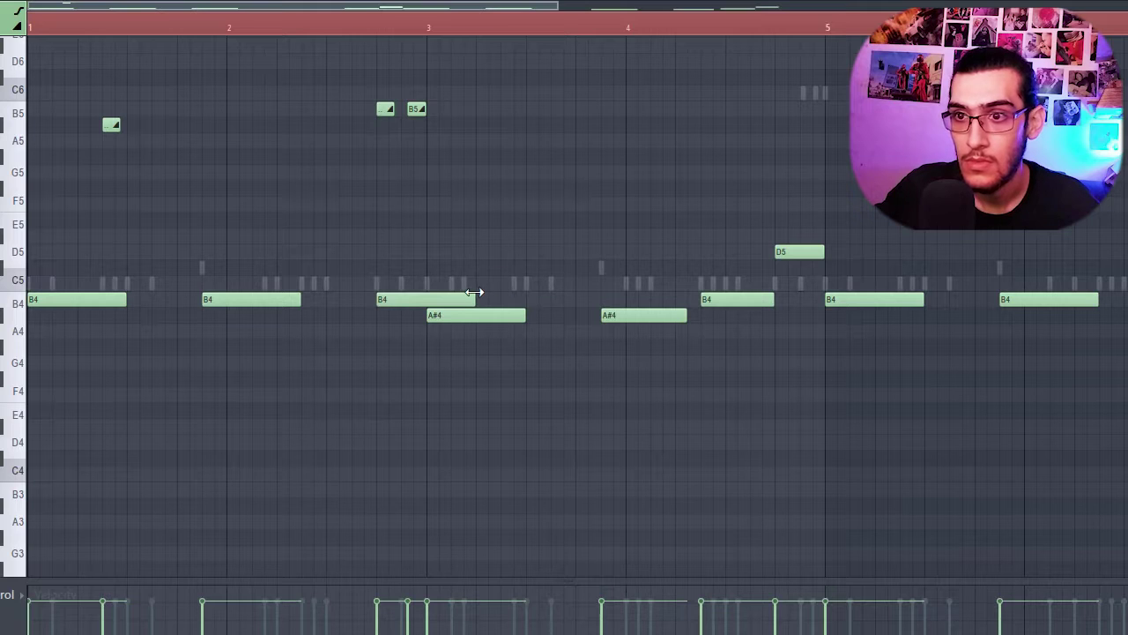
drag(474, 292, 376, 304)
click(410, 303)
drag(453, 108, 388, 107)
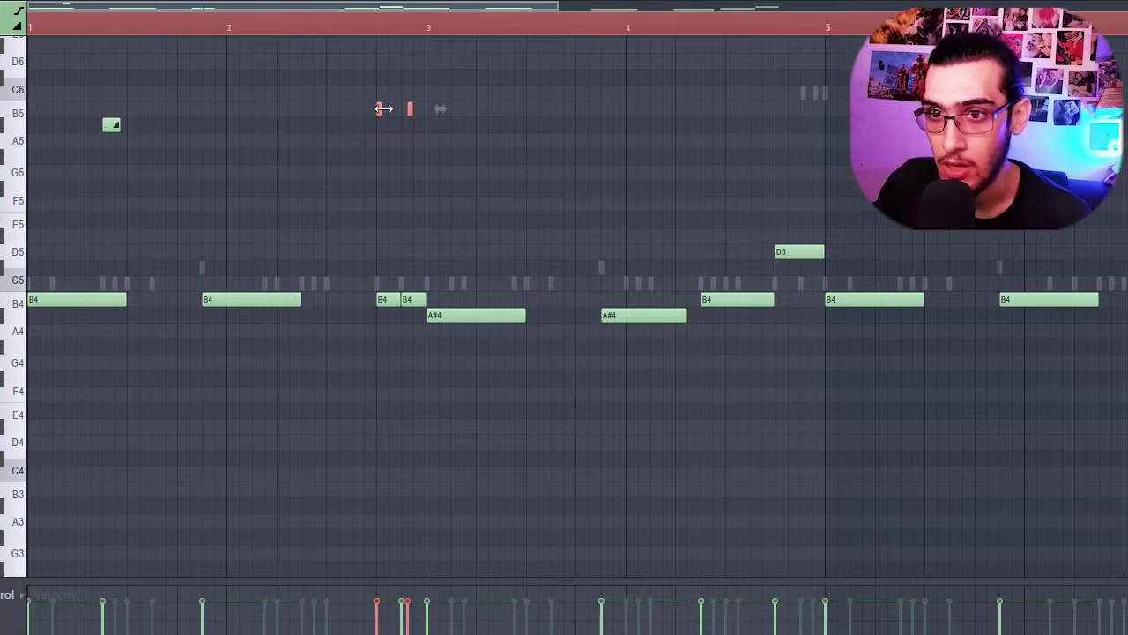
Move the two shortened high notes to A#5 at beat 4 of bar 3 and play the line
click(358, 33)
drag(411, 108, 405, 103)
key(space)
key(space)
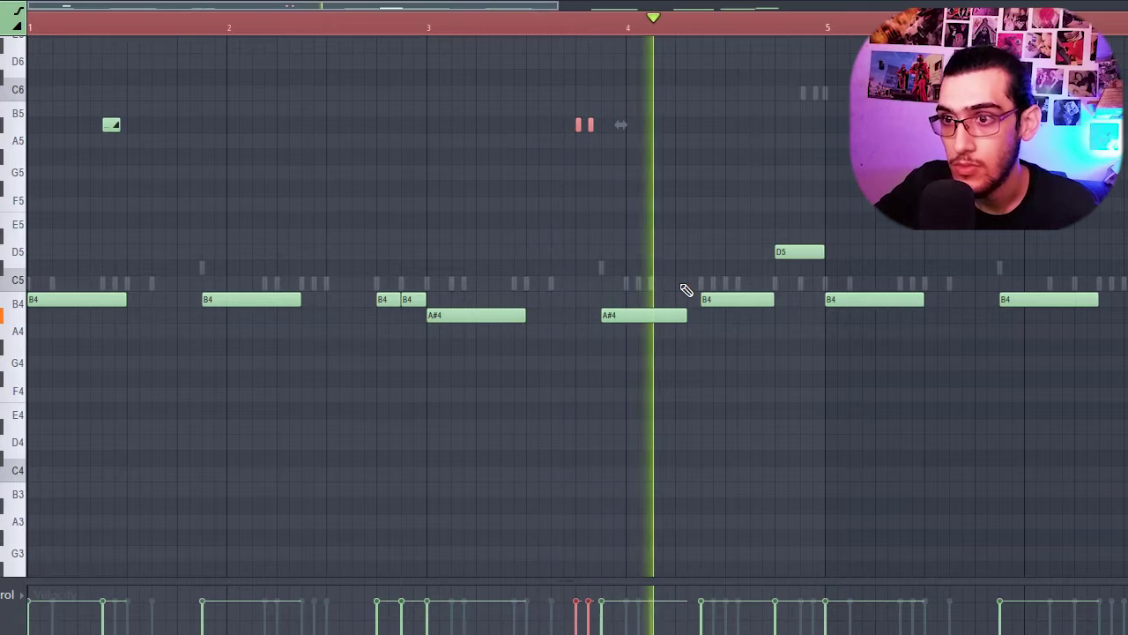
Add slide notes on G5 at the start of bar 4 and on D6 at beat 4.5 of bar 4, and listen back
click(635, 174)
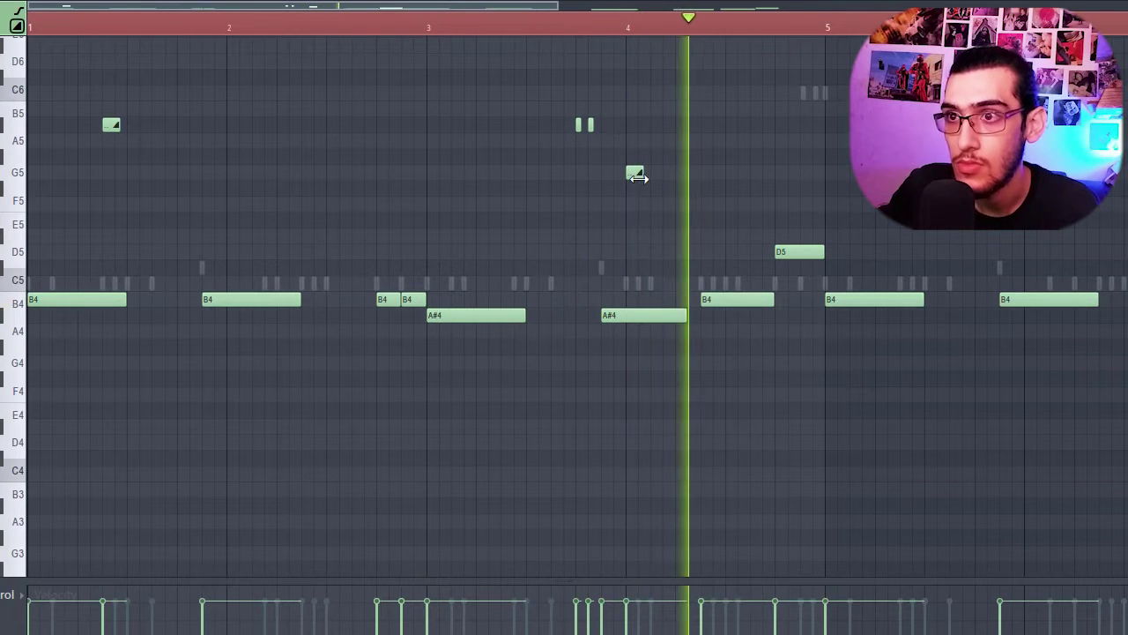
click(809, 61)
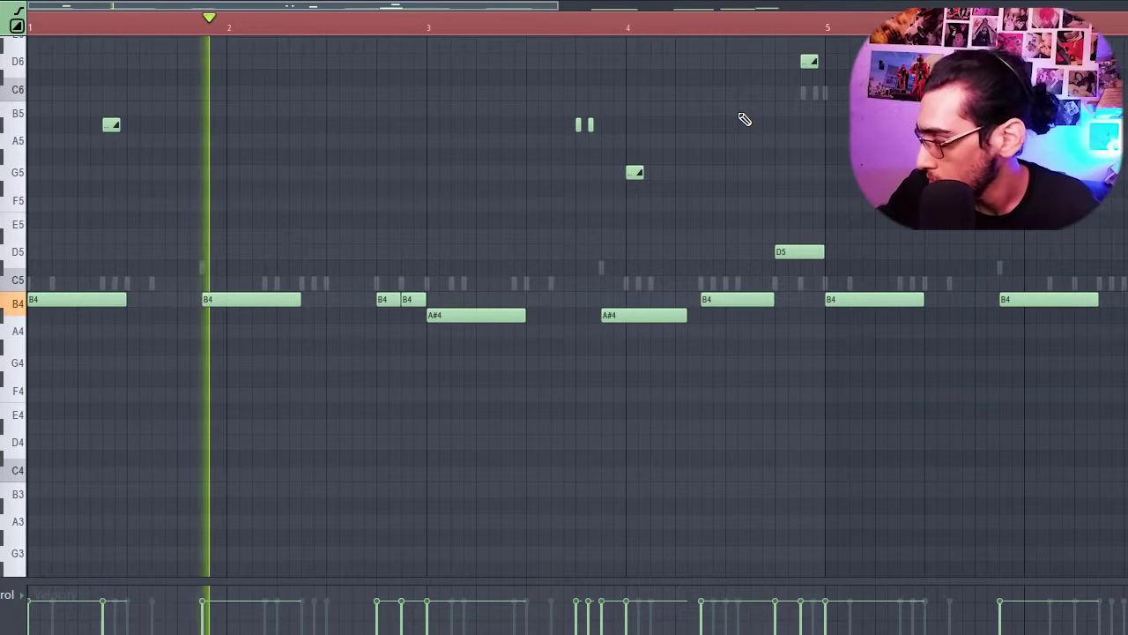
key(space)
Raise the B4 note in bar 4 to F5 and play the 808 line from bar 3
drag(734, 300, 733, 204)
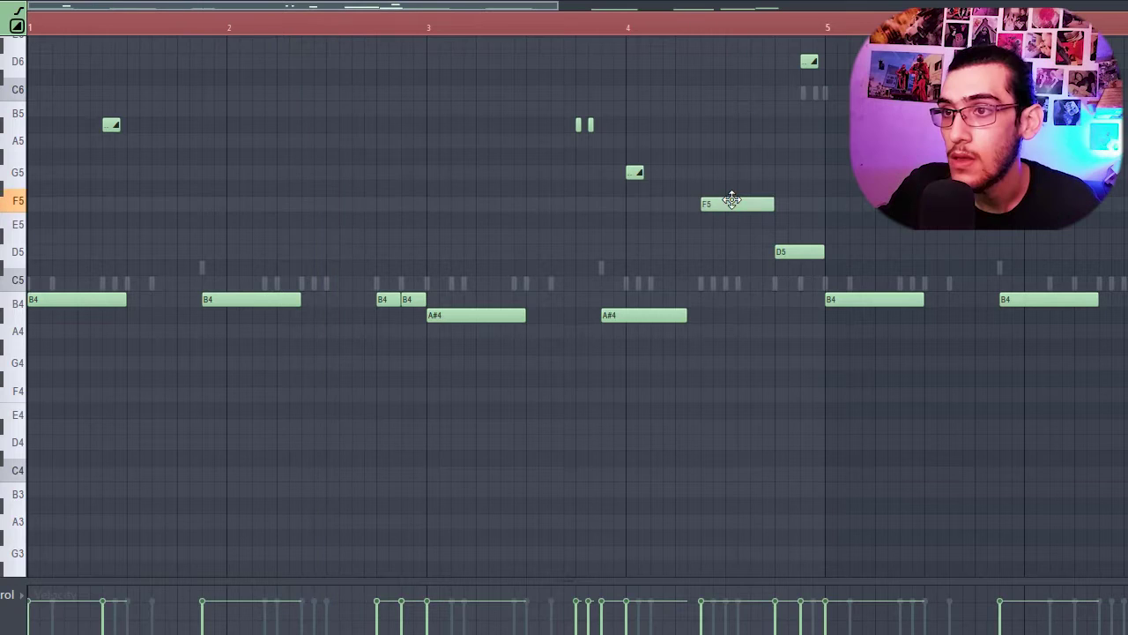
right_click(544, 28)
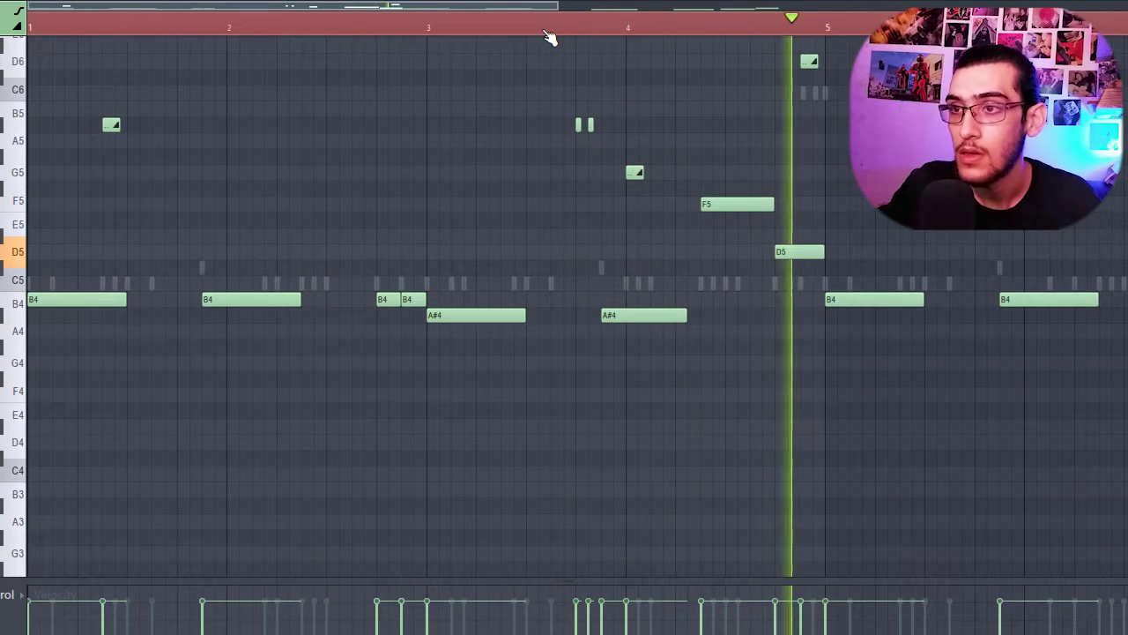
key(space)
scroll(735, 97, right, 2)
key(s)
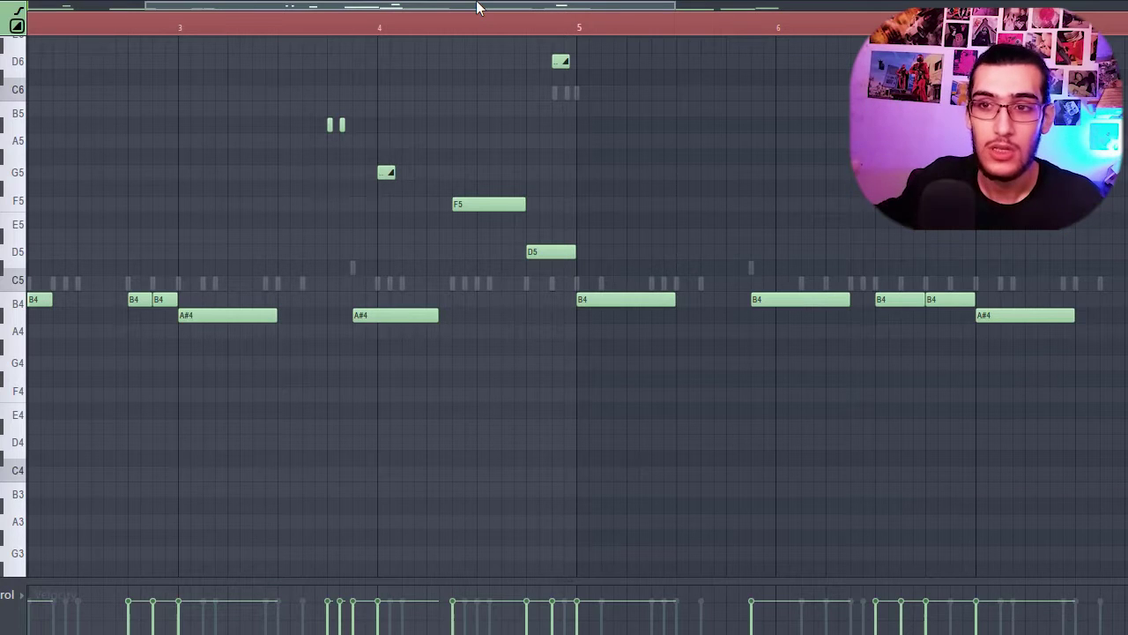
drag(476, 7, 481, 8)
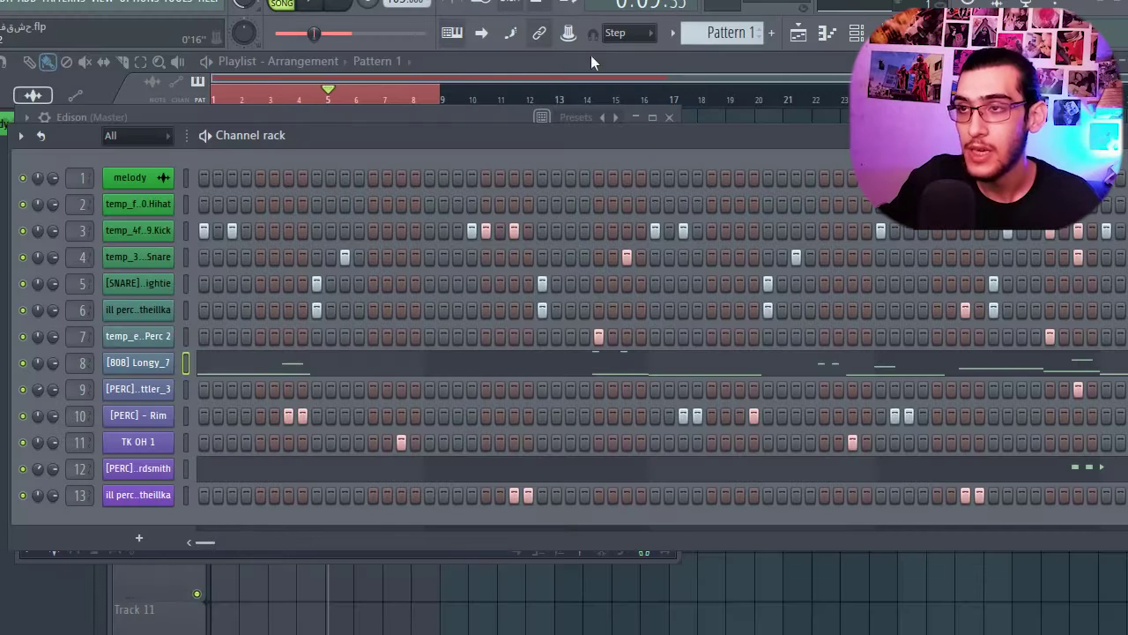
Add Cymatics Diablo to the 808's mixer track and raise its Body amount
click(884, 33)
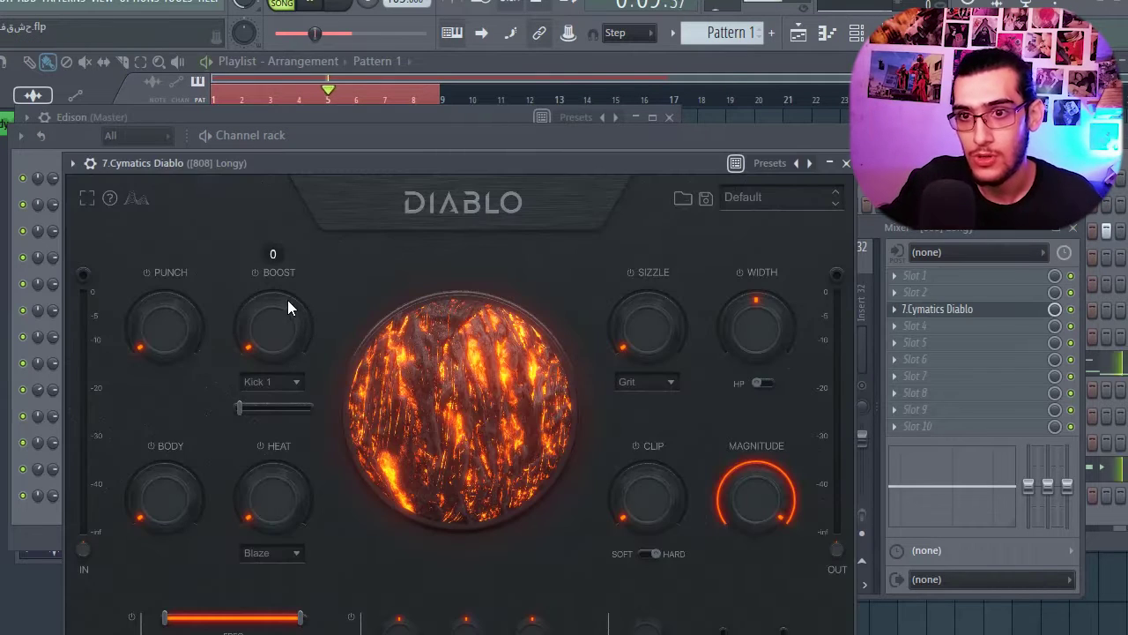
drag(148, 484, 142, 470)
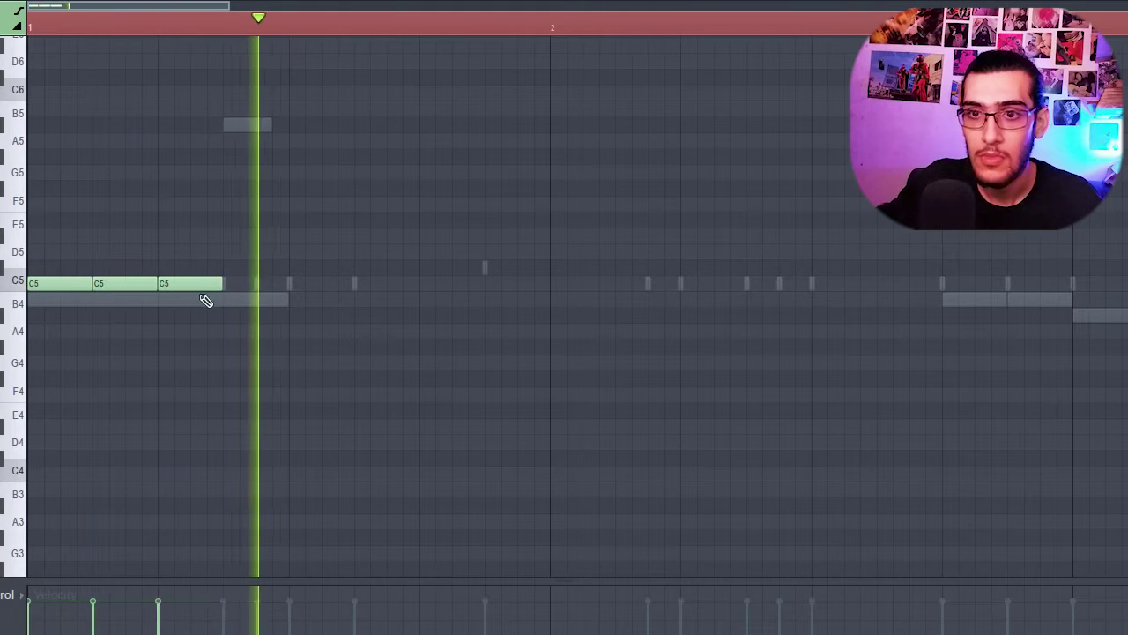
Extend bar 1 to four C5 notes, chop the third into eight, and place a copy of that roll on G4 at beat 4
key(space)
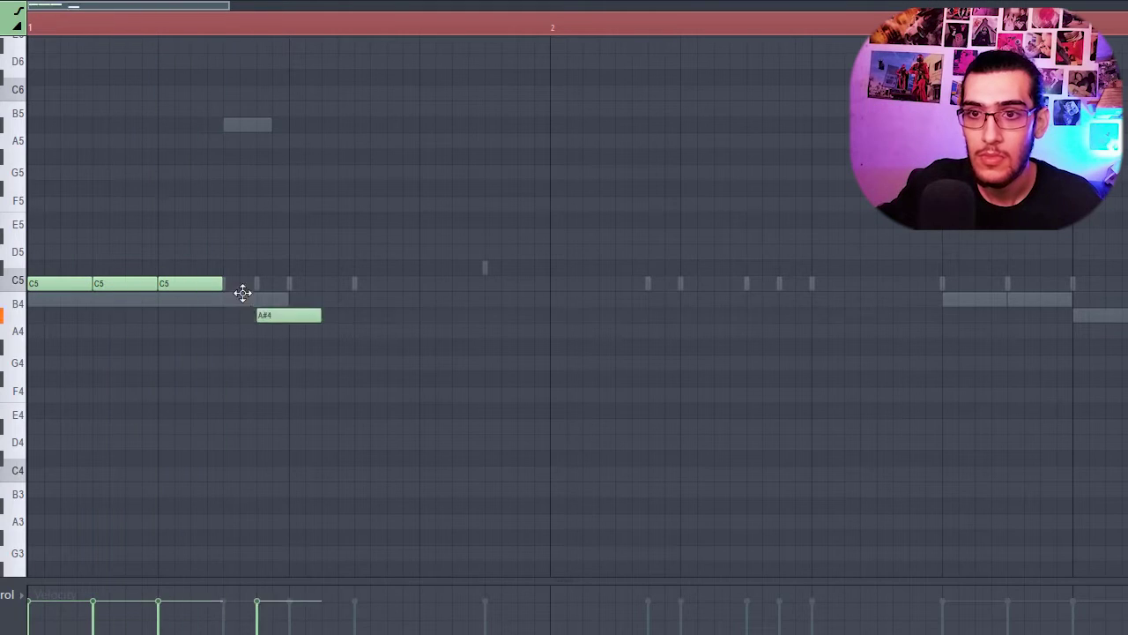
drag(242, 293, 221, 267)
ctrl+click(201, 282)
key(alt+u)
key(space)
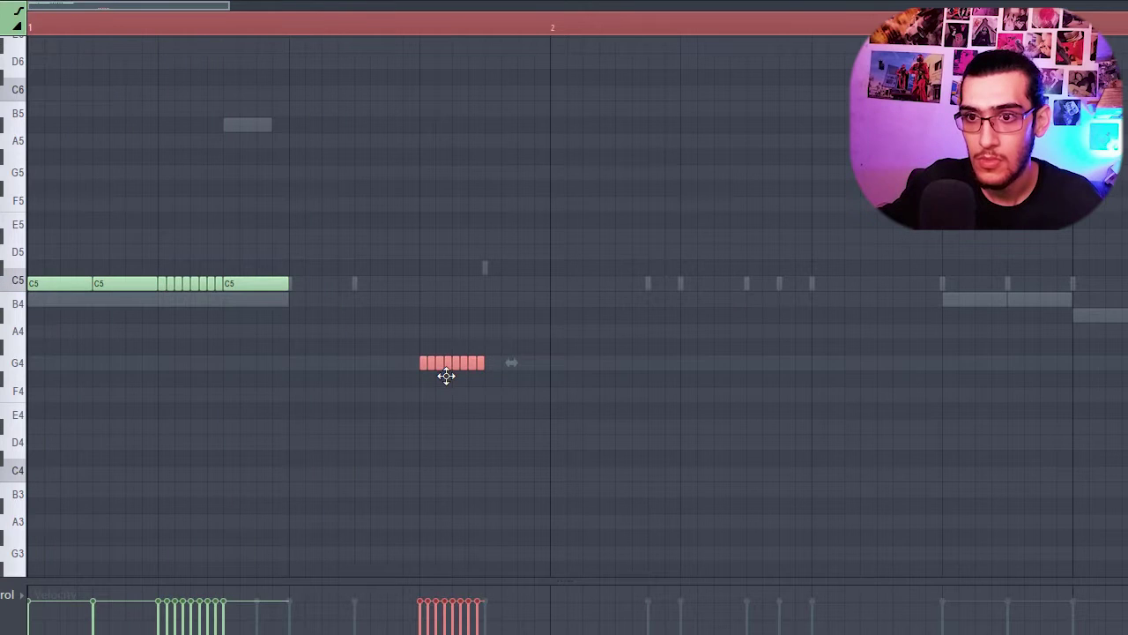
key(space)
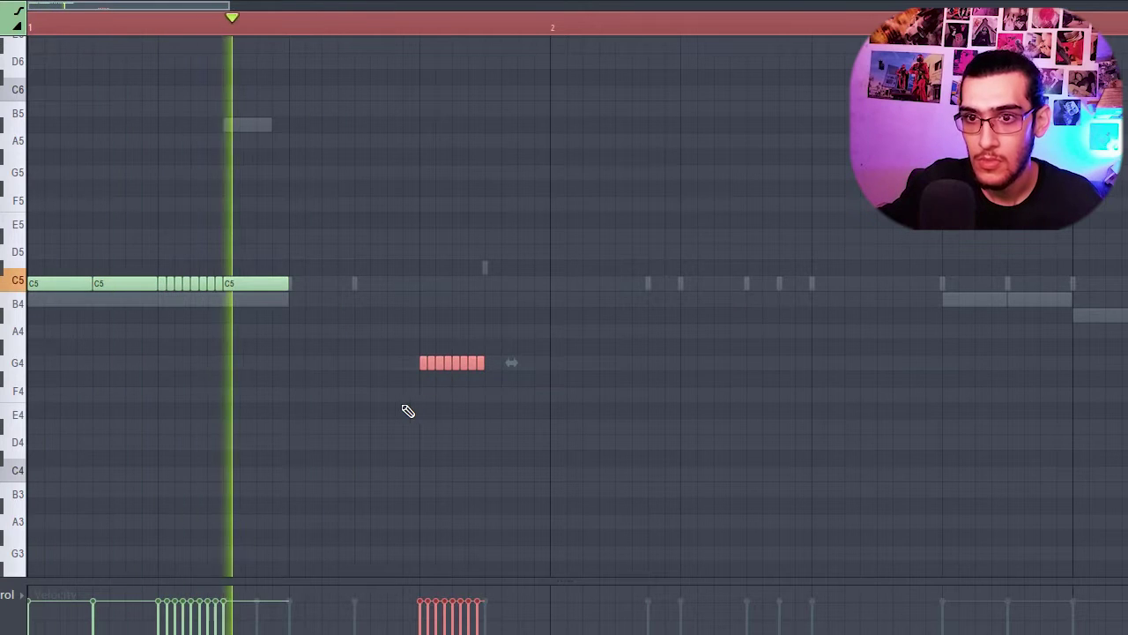
Draw four consecutive half-beat C5 notes from the start of bar 2
drag(555, 283, 808, 283)
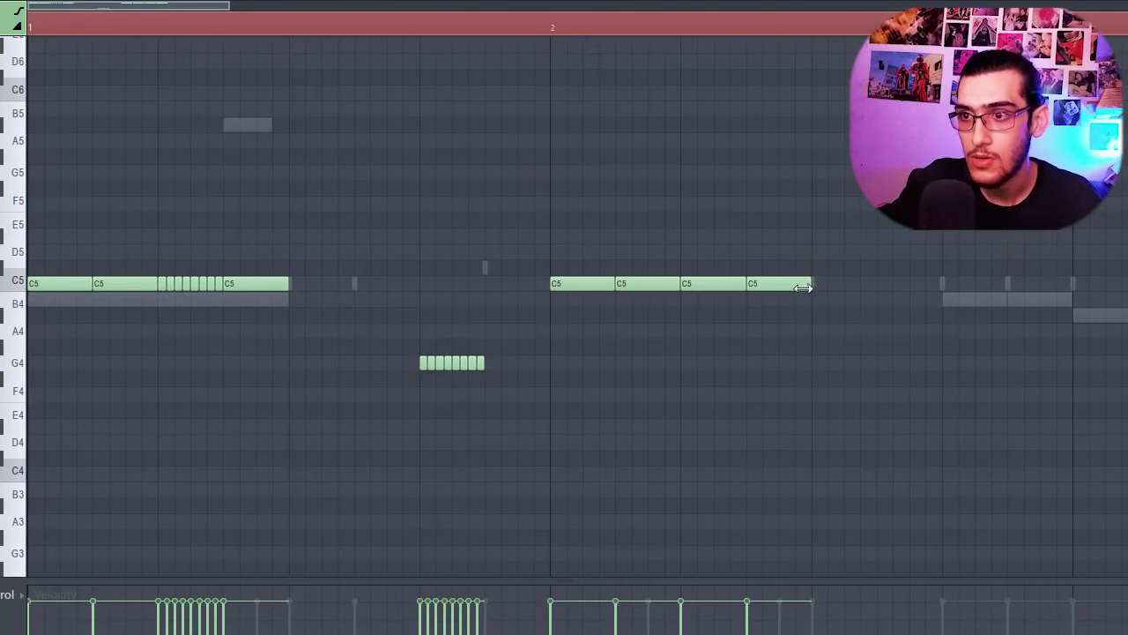
click(765, 286)
click(787, 283)
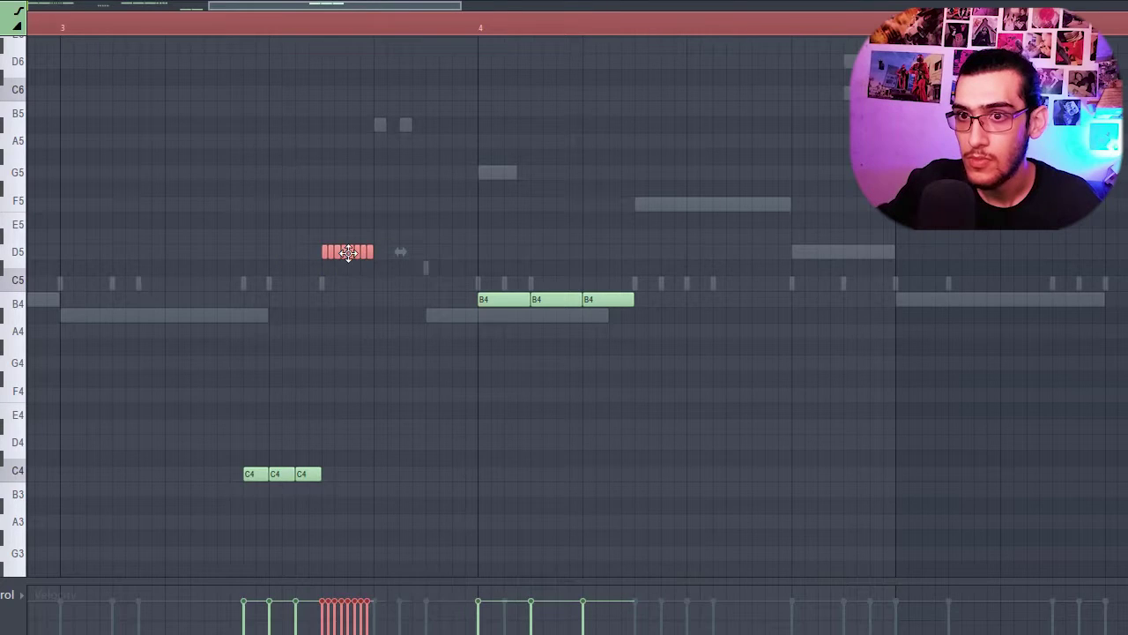
Copy the D5 roll to beat 2.5 of bar 4, glue the copy into a single note and play the pattern
drag(348, 253, 661, 252)
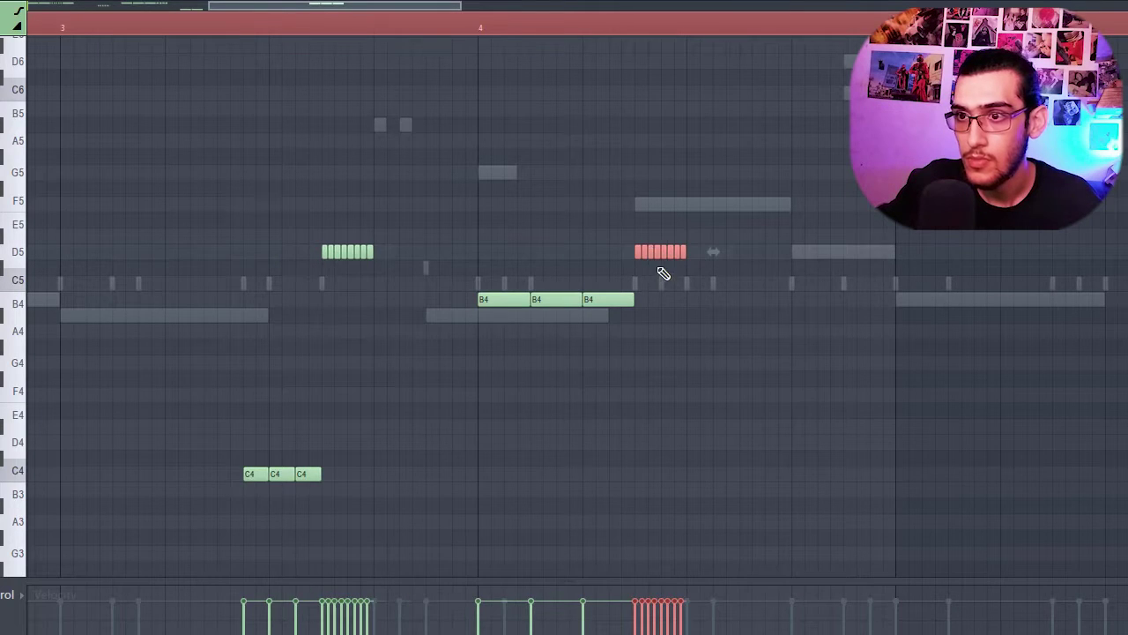
key(ctrl+g)
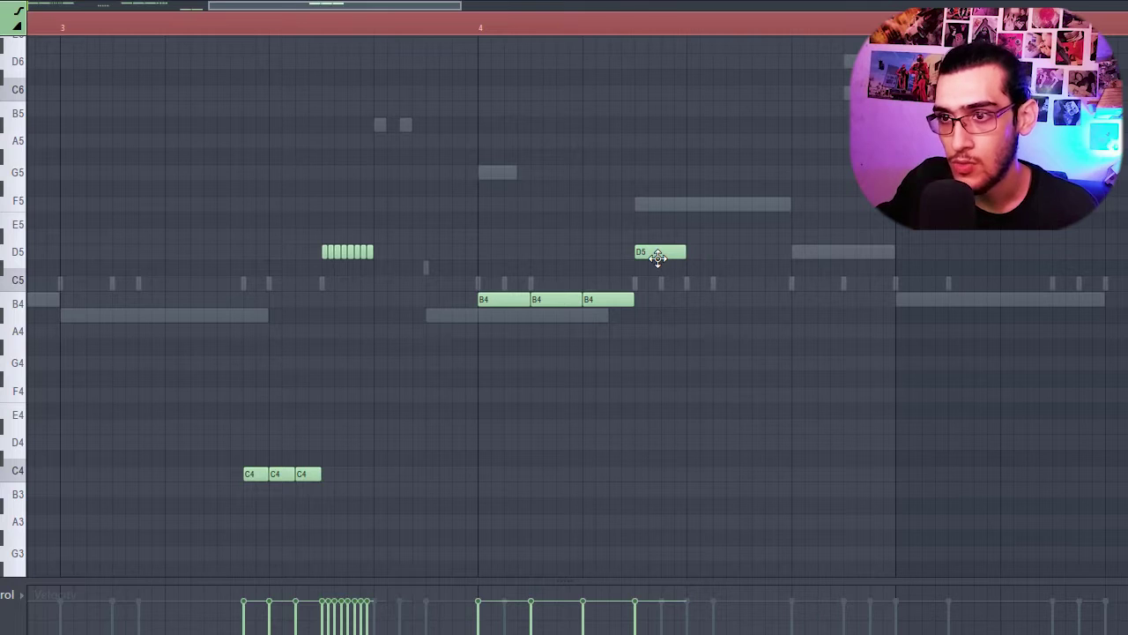
drag(654, 246, 712, 251)
key(space)
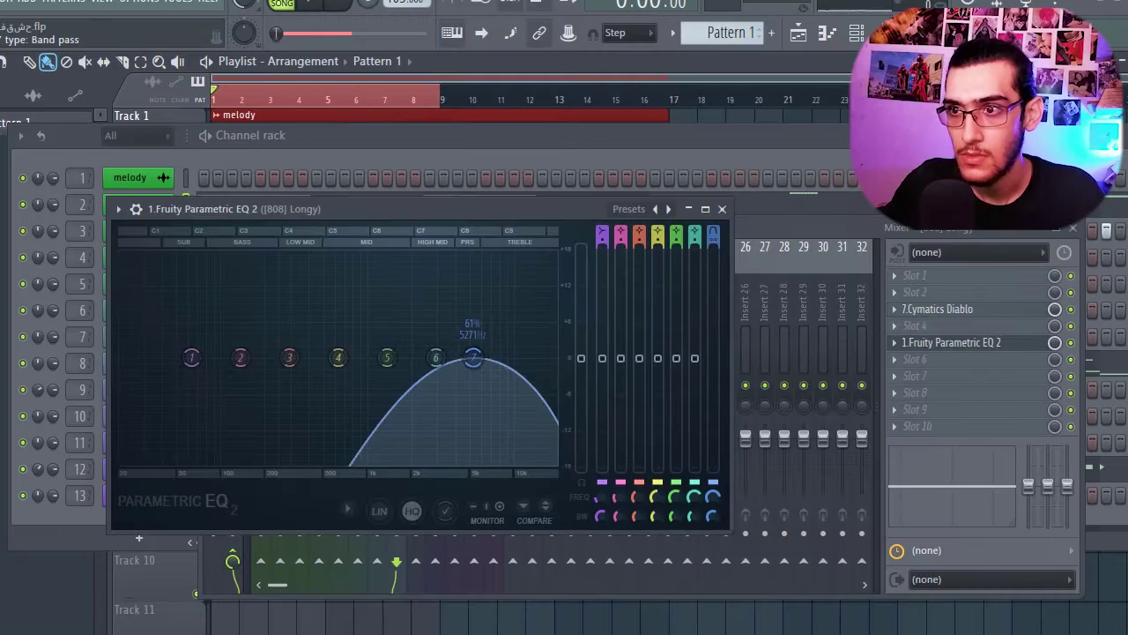
Change band 7 of the 808's Parametric EQ 2 to low pass and set its frequency to 1555 Hz during playback
drag(713, 234, 713, 250)
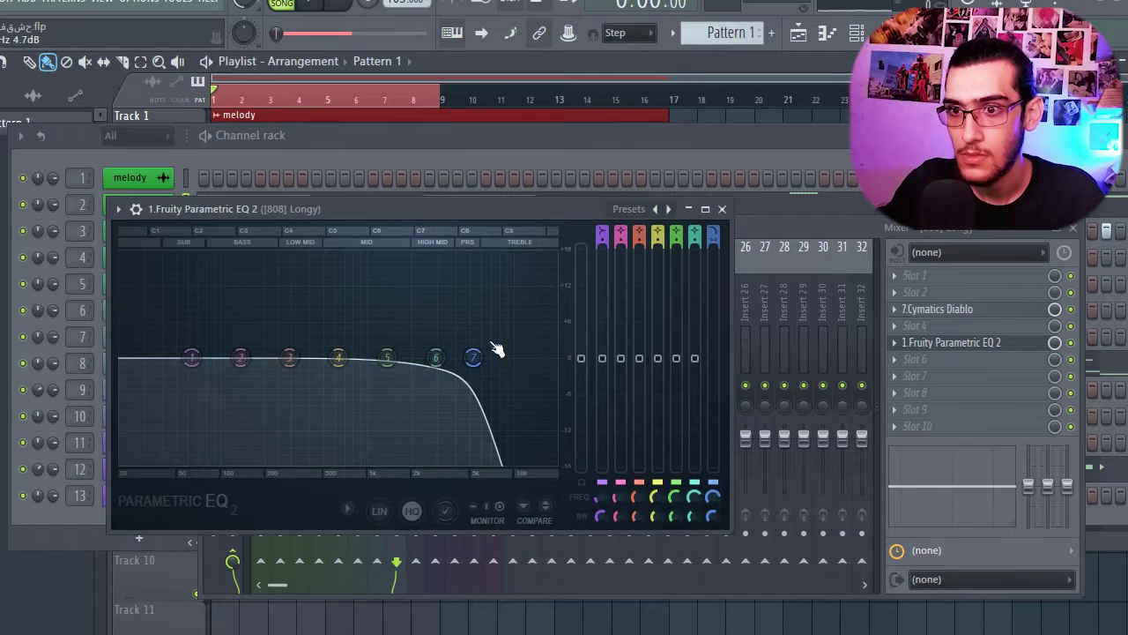
key(space)
drag(474, 359, 394, 357)
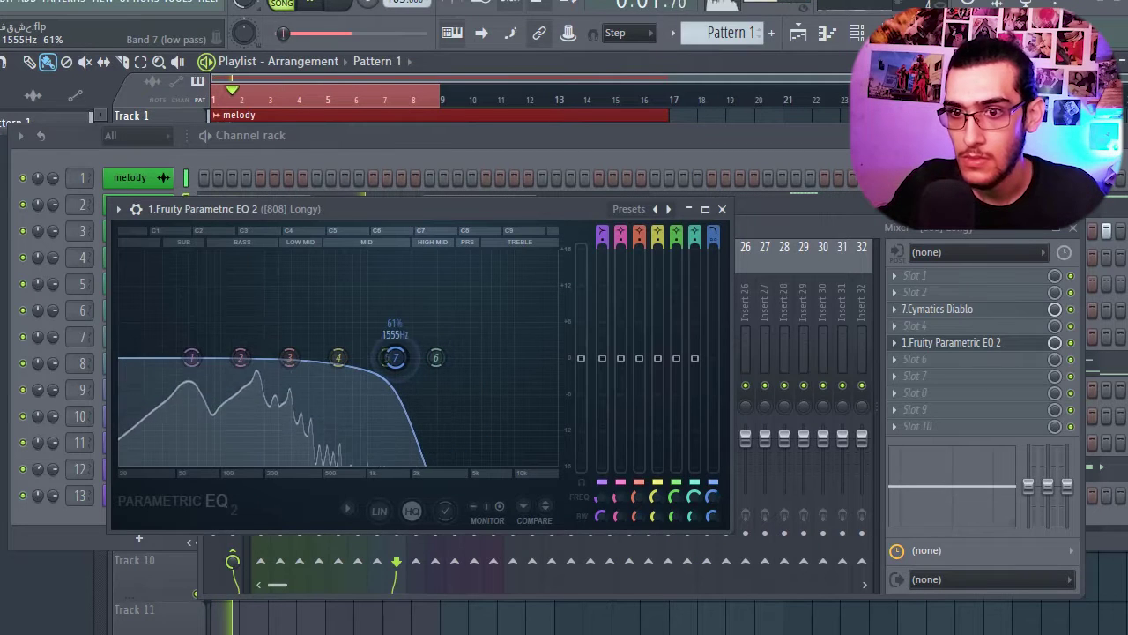
Boost band 3 slightly in the bass range and move bands 1 and 2 to the low end, with band 2 at 39 Hz
drag(289, 357, 274, 338)
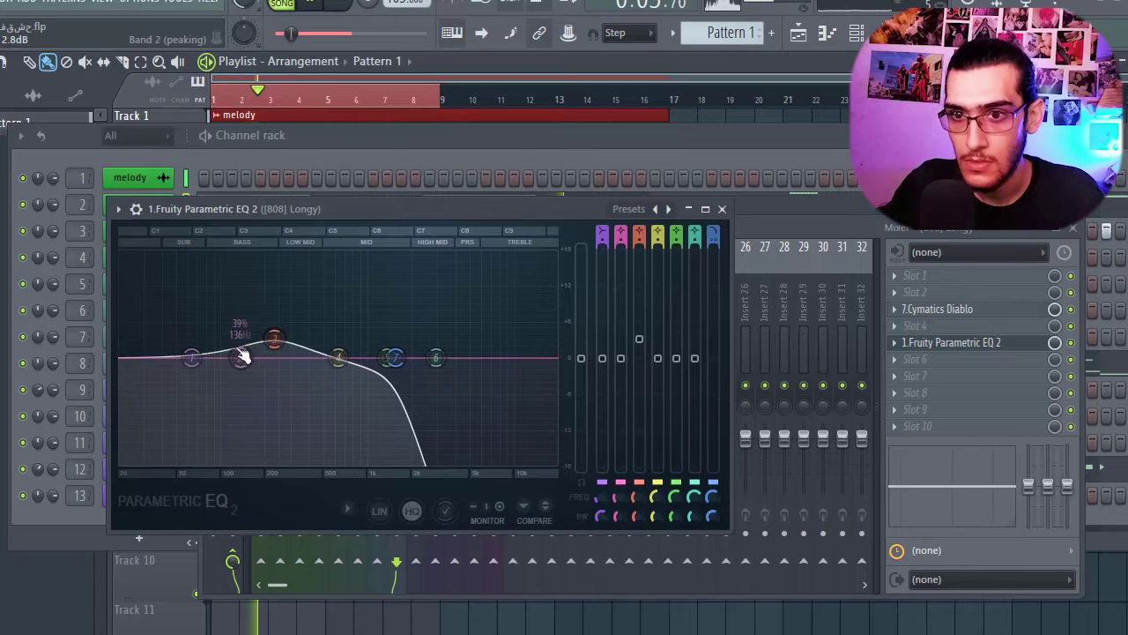
drag(191, 357, 173, 357)
drag(172, 357, 166, 357)
Link the band 2 level of the 808's Parametric EQ 2 to the internal controller Peak ctrl - Peak
right_click(621, 360)
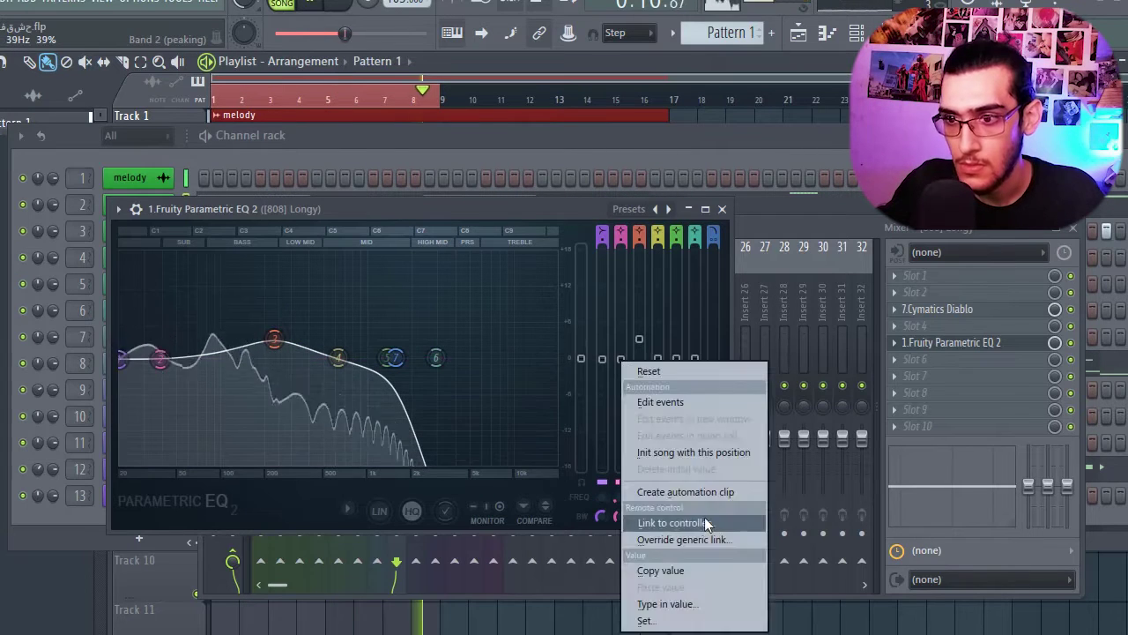
click(704, 523)
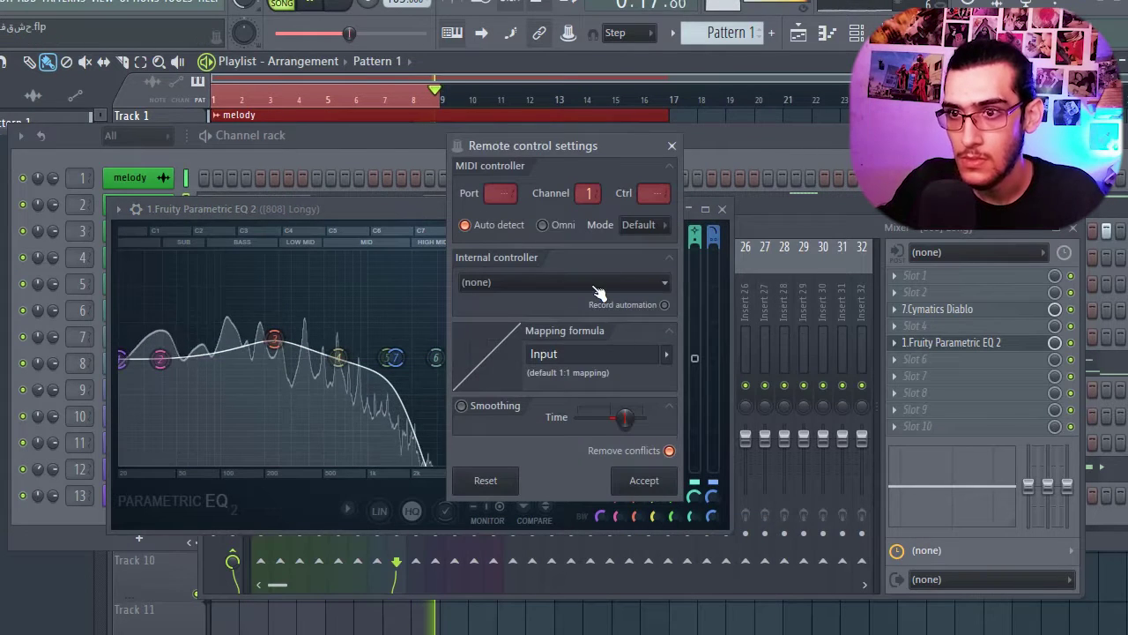
click(582, 282)
click(581, 362)
Invert the link's mapping formula, change it to 0.5-Input and accept the remote control settings
click(666, 357)
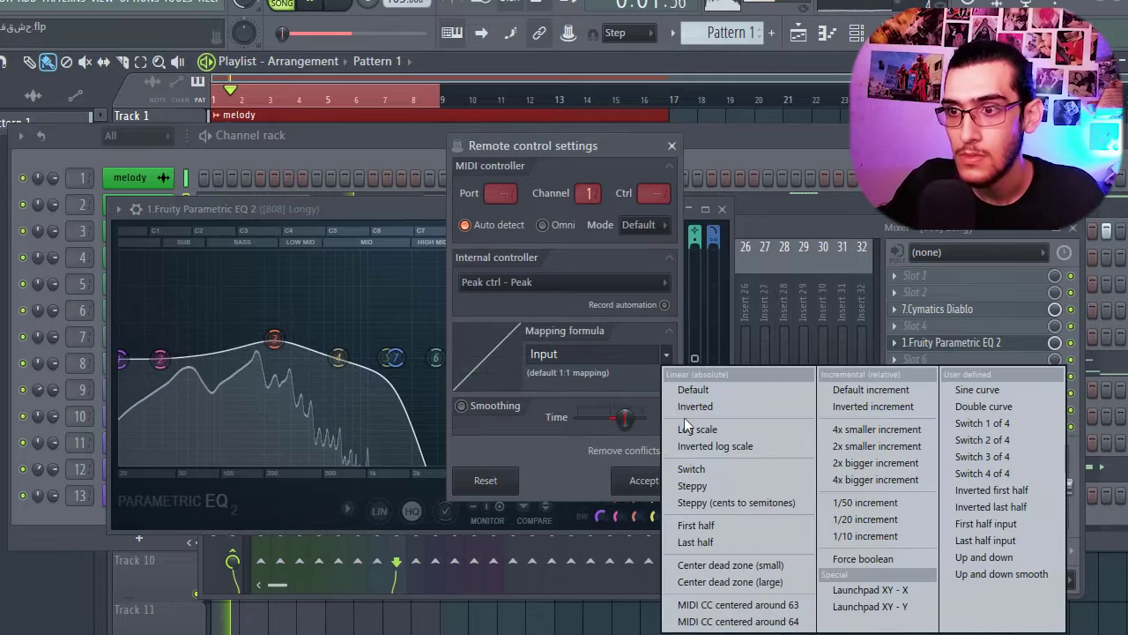
click(676, 407)
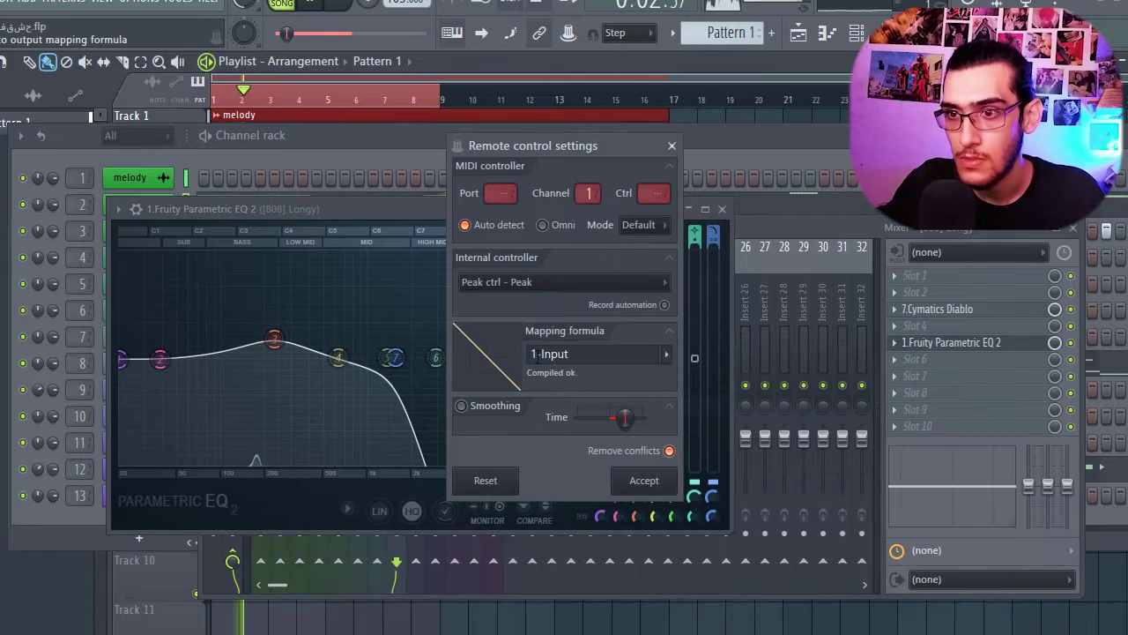
double_click(534, 354)
text(0)
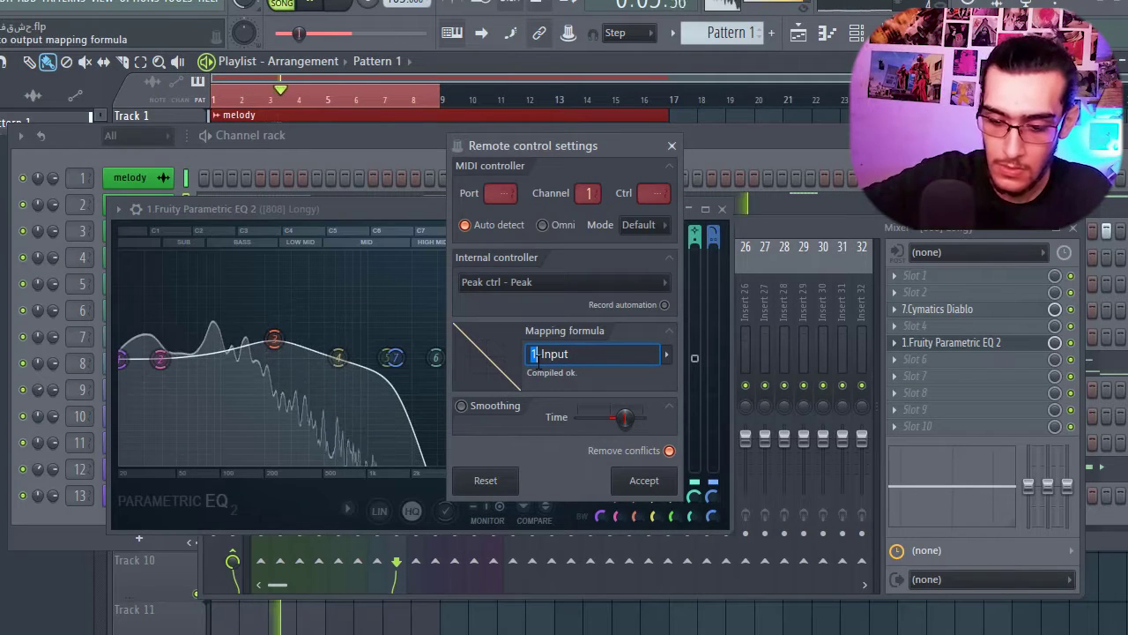
text(.5)
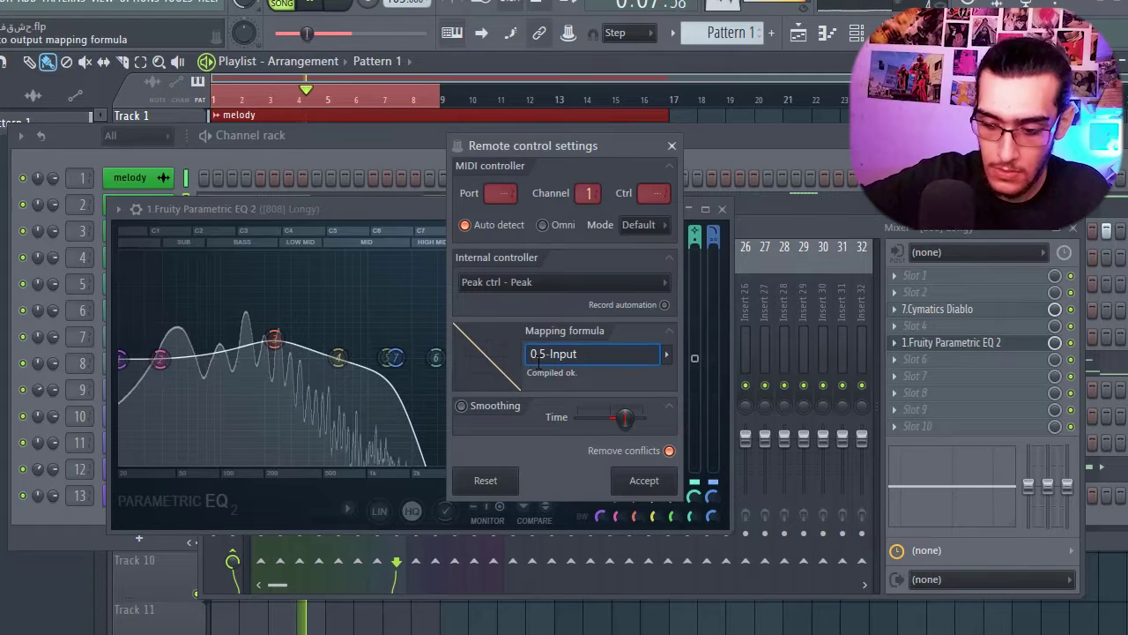
click(644, 480)
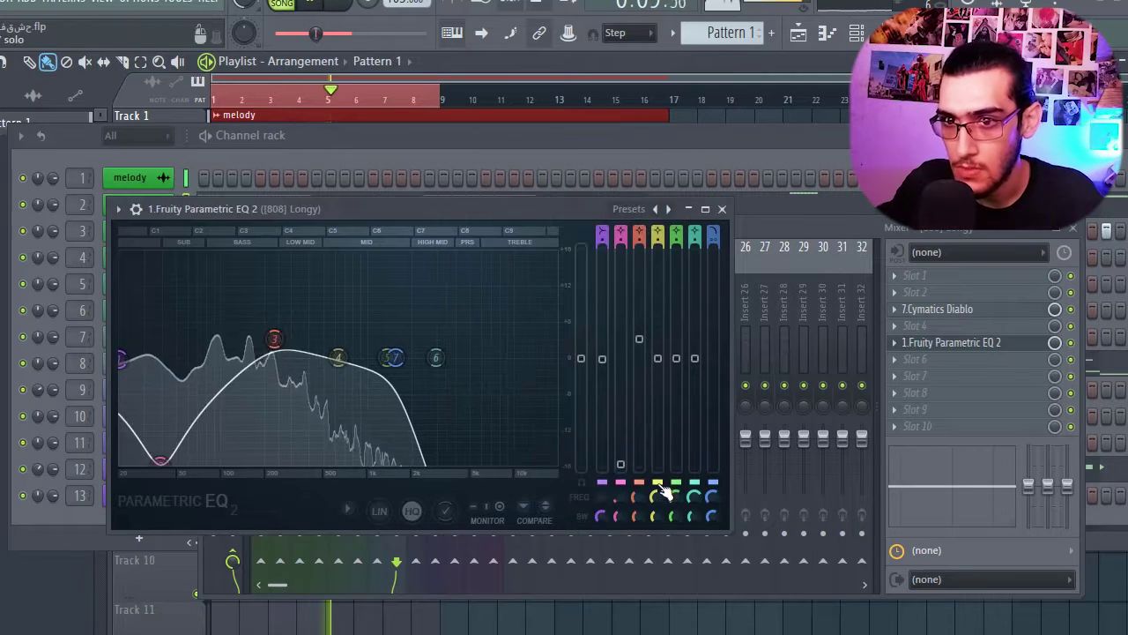
Move the EQ and mixer windows apart and open the Fruity peak controller on the kick's mixer track to adjust it
drag(527, 207, 1127, 174)
click(304, 328)
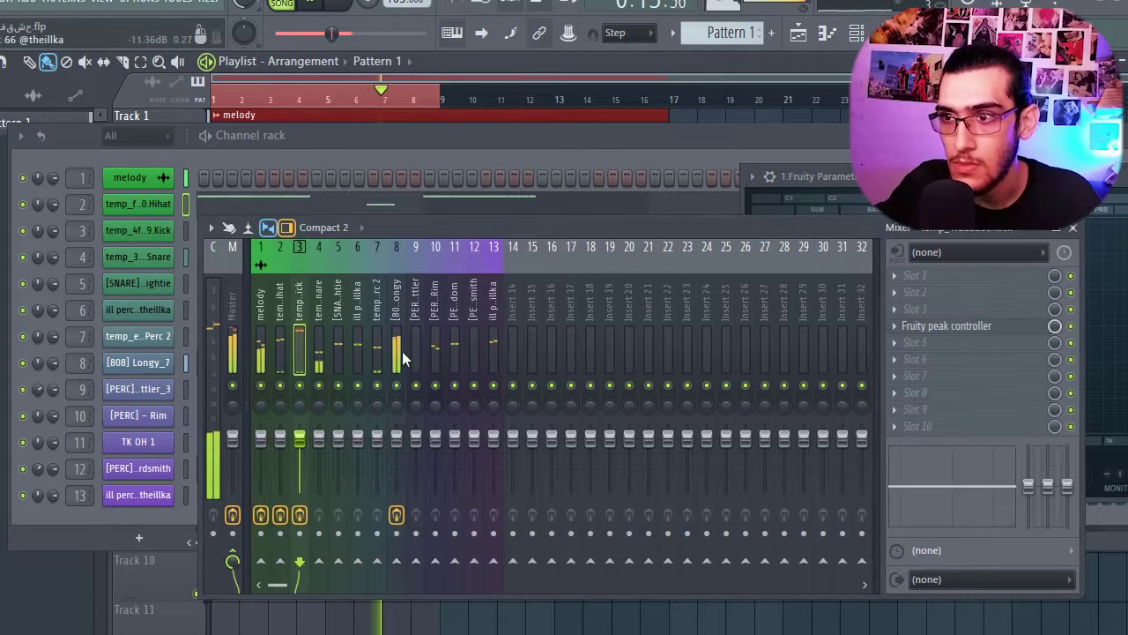
drag(794, 229, 777, 403)
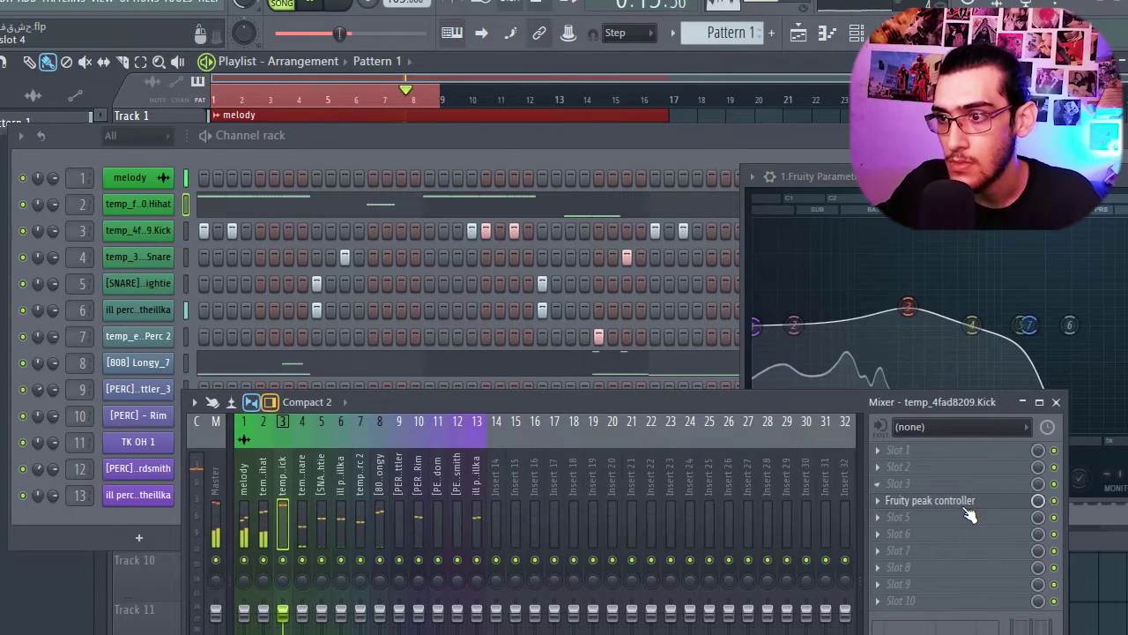
click(978, 501)
mouse_move(114, 198)
mouse_down()
mouse_move(114, 236)
mouse_move(114, 211)
mouse_up()
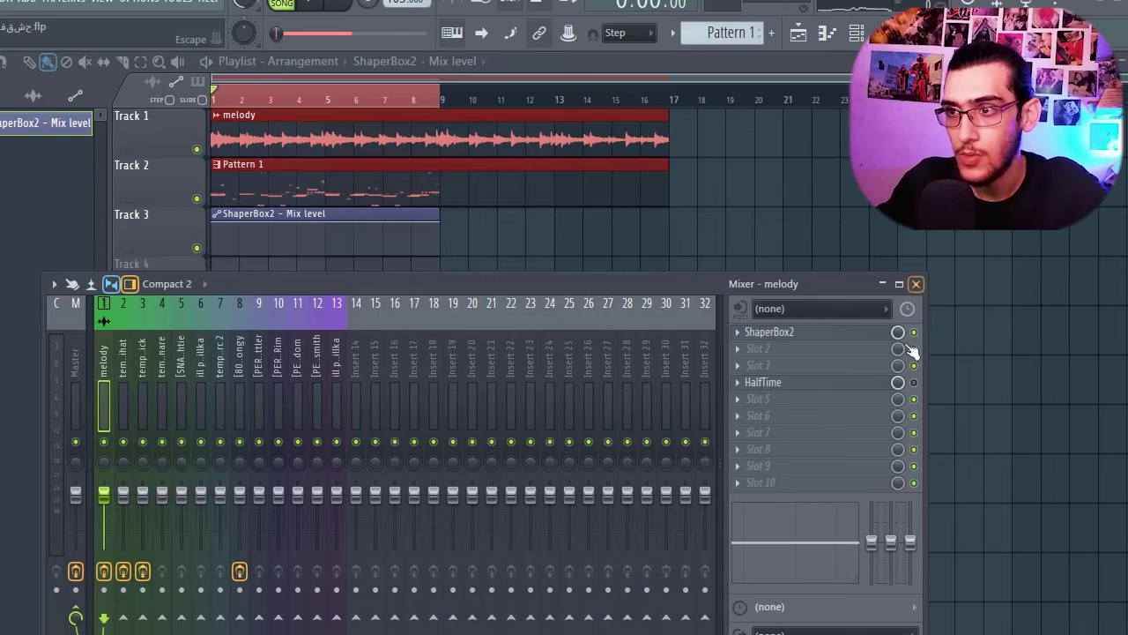
Shape the melody's ShaperBox2 mix level automation so it stays at zero until bar 8 and jumps to full there
right_click(898, 334)
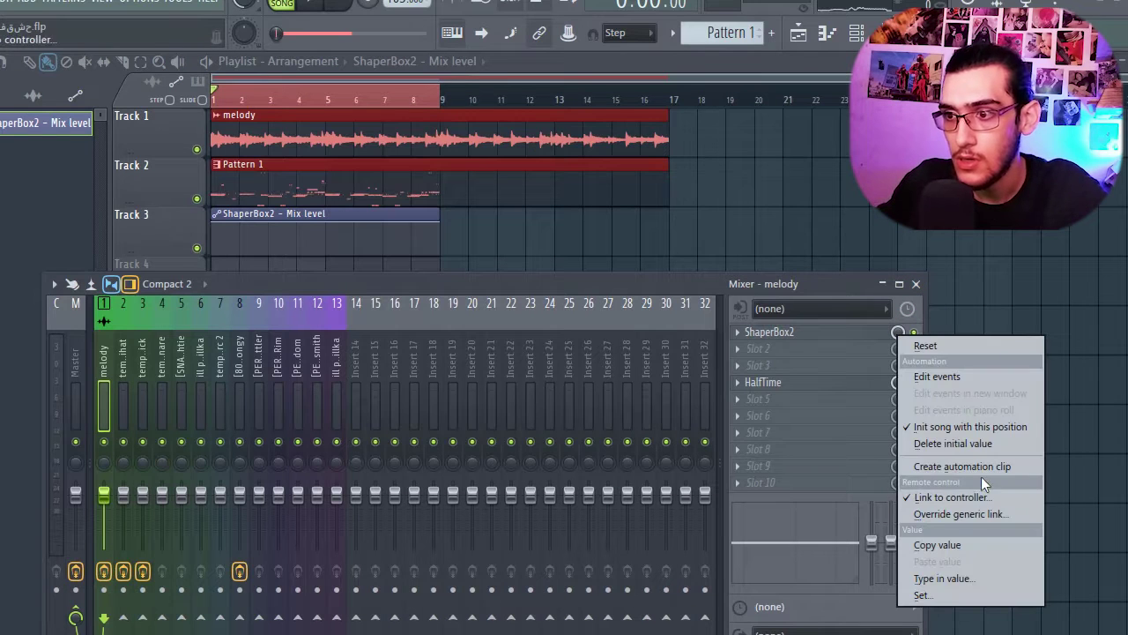
click(915, 285)
ctrl+click(244, 307)
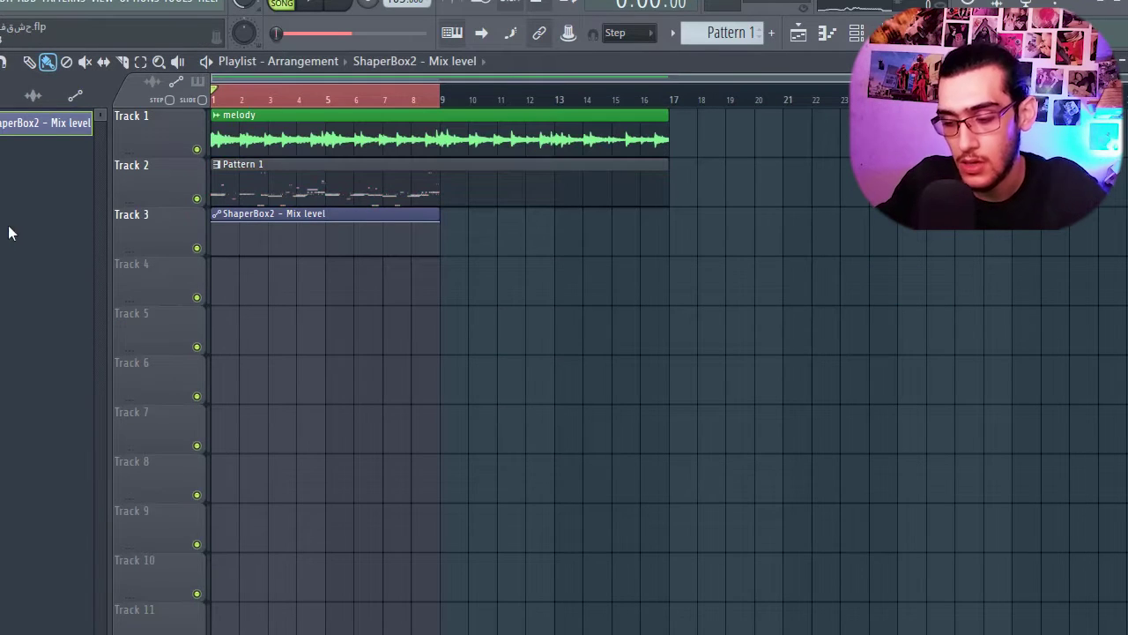
scroll(304, 234, up, 5)
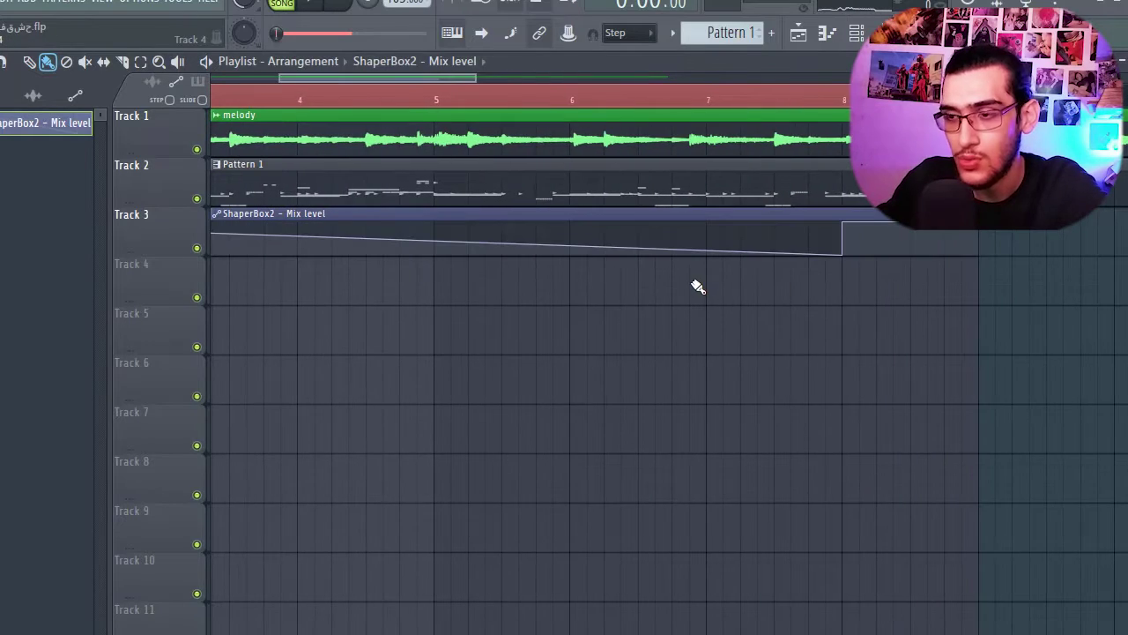
scroll(468, 222, down, 5)
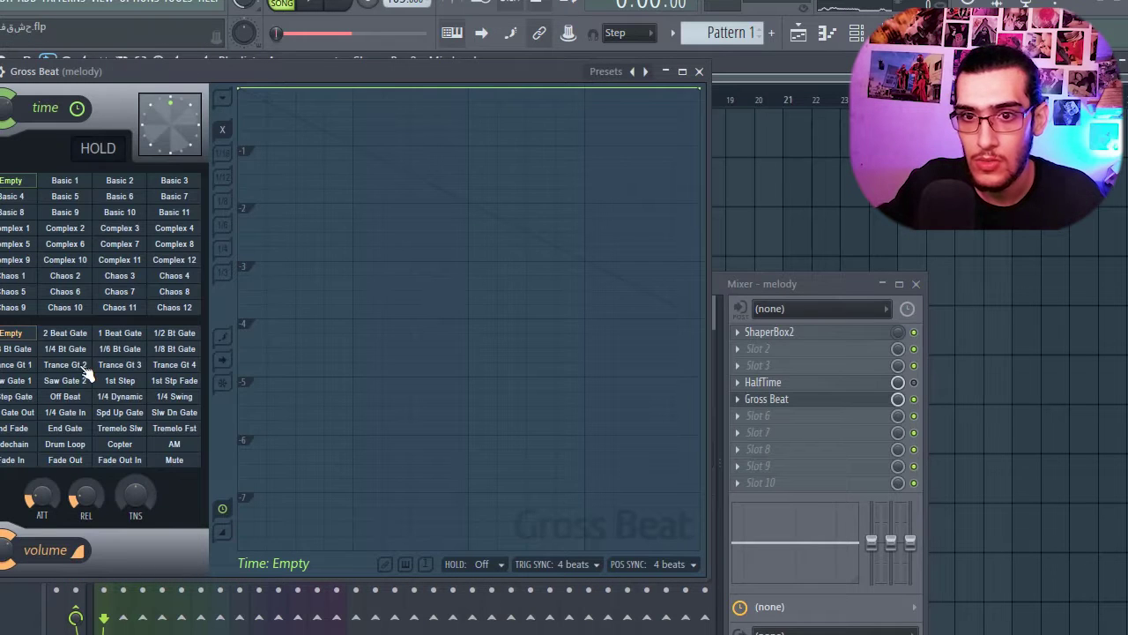
Add Gross Beat to the melody's mixer track with the 1/4 Bt Gate volume preset and audition it
click(67, 349)
key(space)
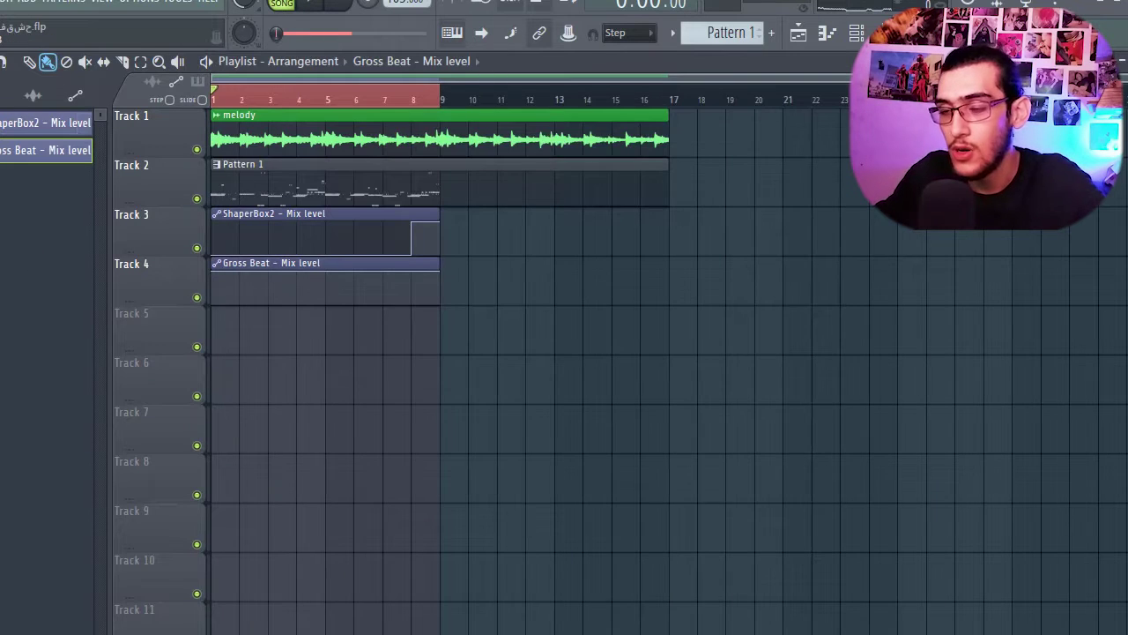
Keep the Gross Beat mix level automation at zero until beat 4 of bar 2, jump it to full there and play the song
scroll(361, 327, up, 10)
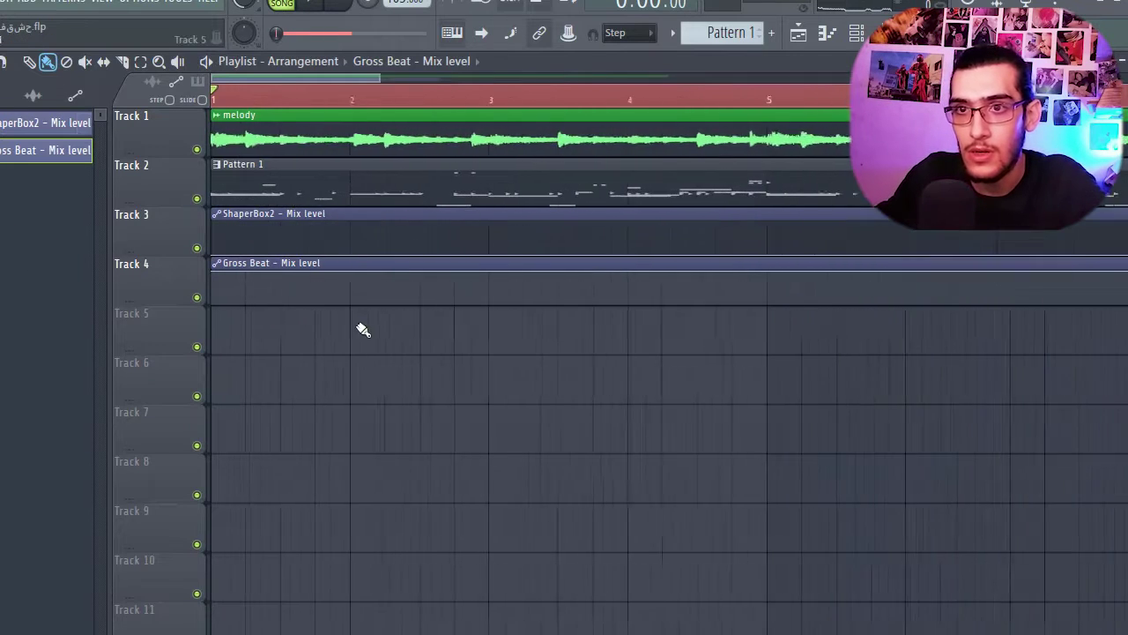
scroll(521, 281, up, 5)
right_click(449, 301)
right_click(451, 280)
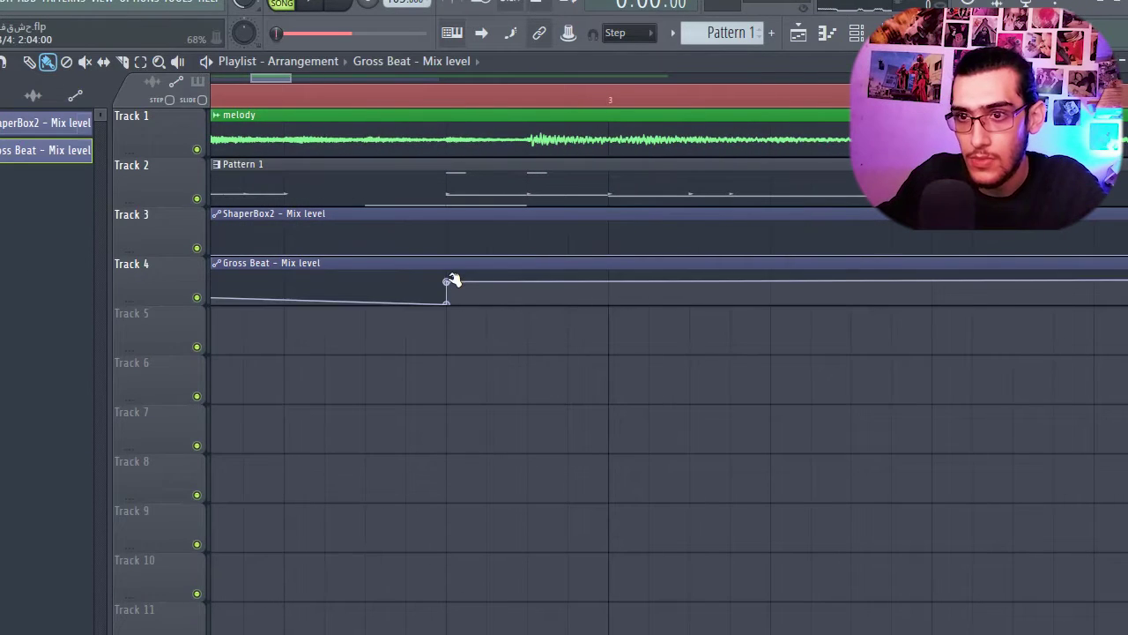
drag(452, 280, 450, 232)
scroll(434, 287, down, 1)
scroll(259, 285, down, 6)
key(space)
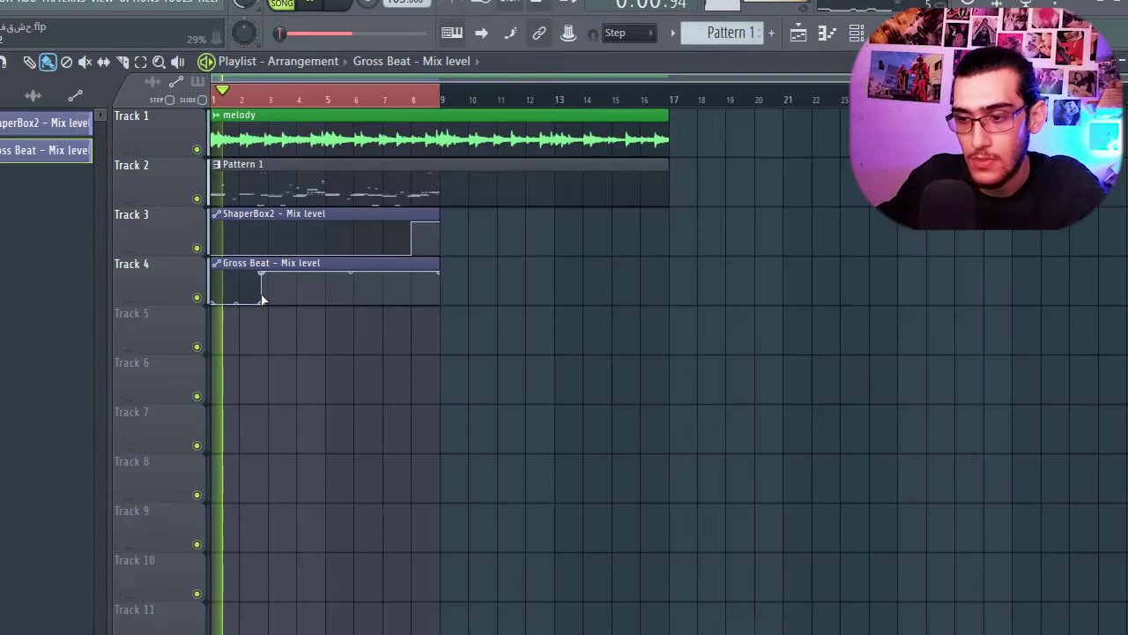
Drop the Gross Beat mix level automation back to zero at bar 3 and adjust its point at the start of bar 6
scroll(264, 273, up, 8)
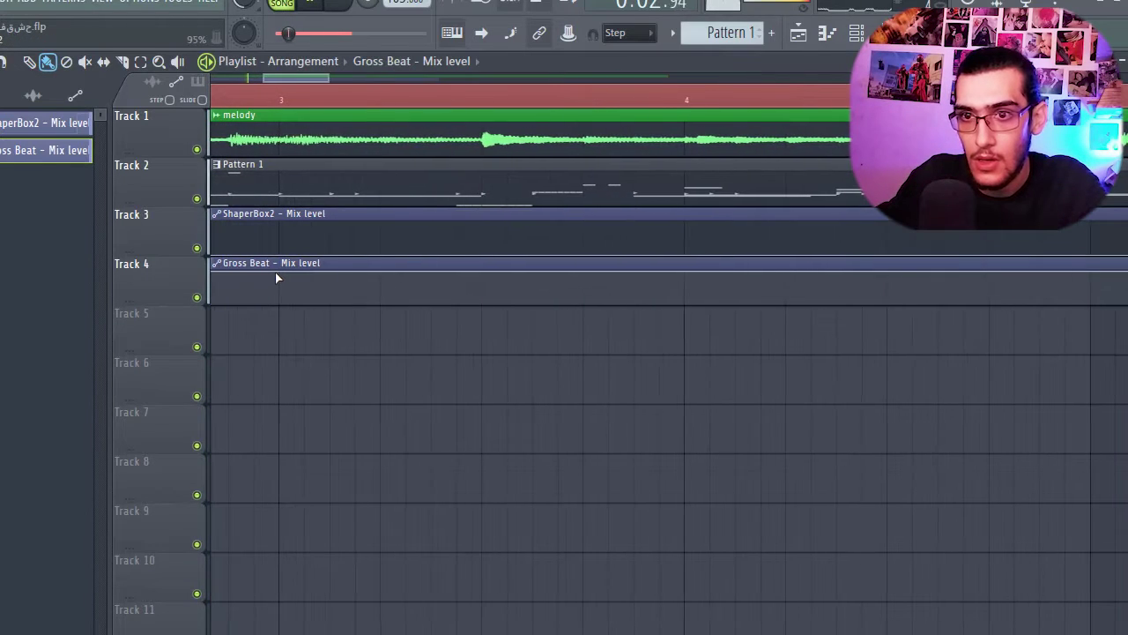
scroll(242, 313, down, 8)
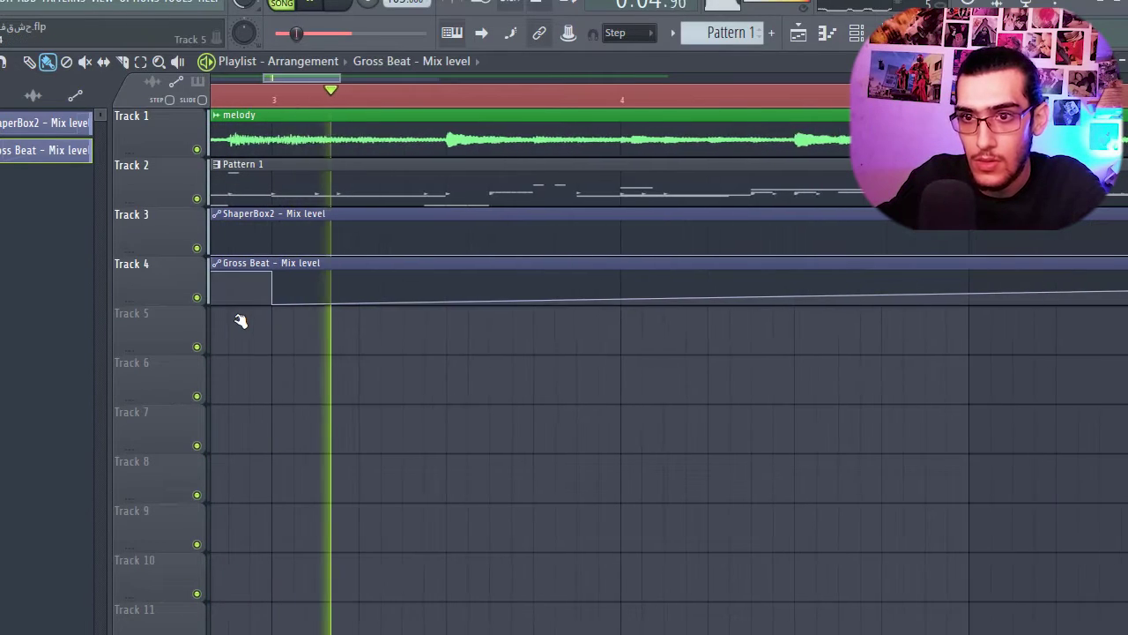
scroll(231, 301, up, 6)
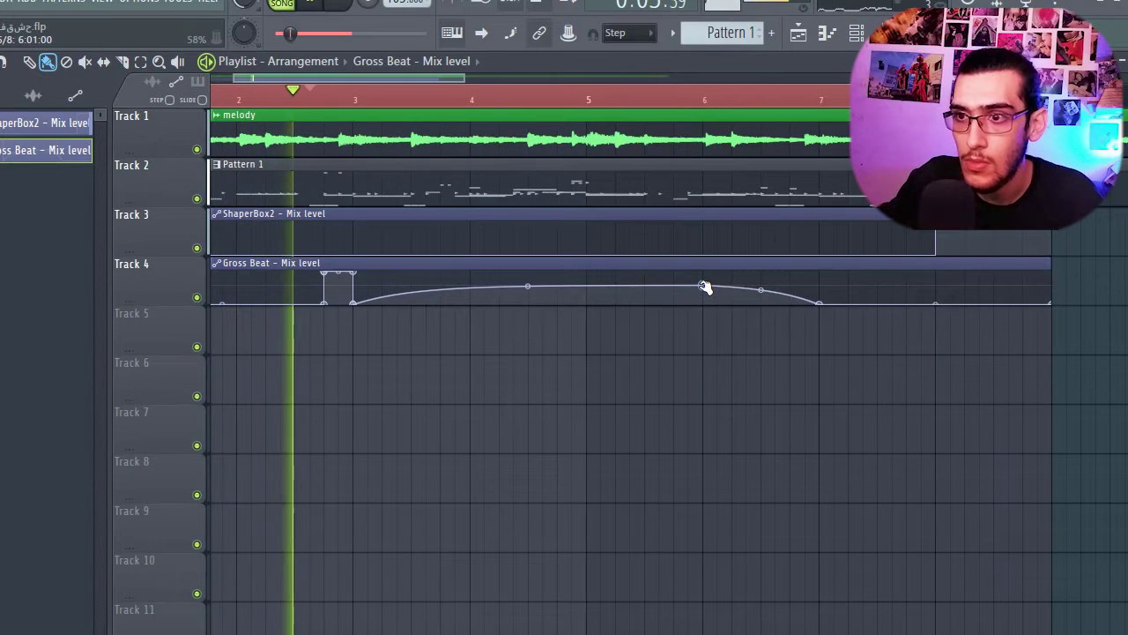
drag(703, 286, 704, 289)
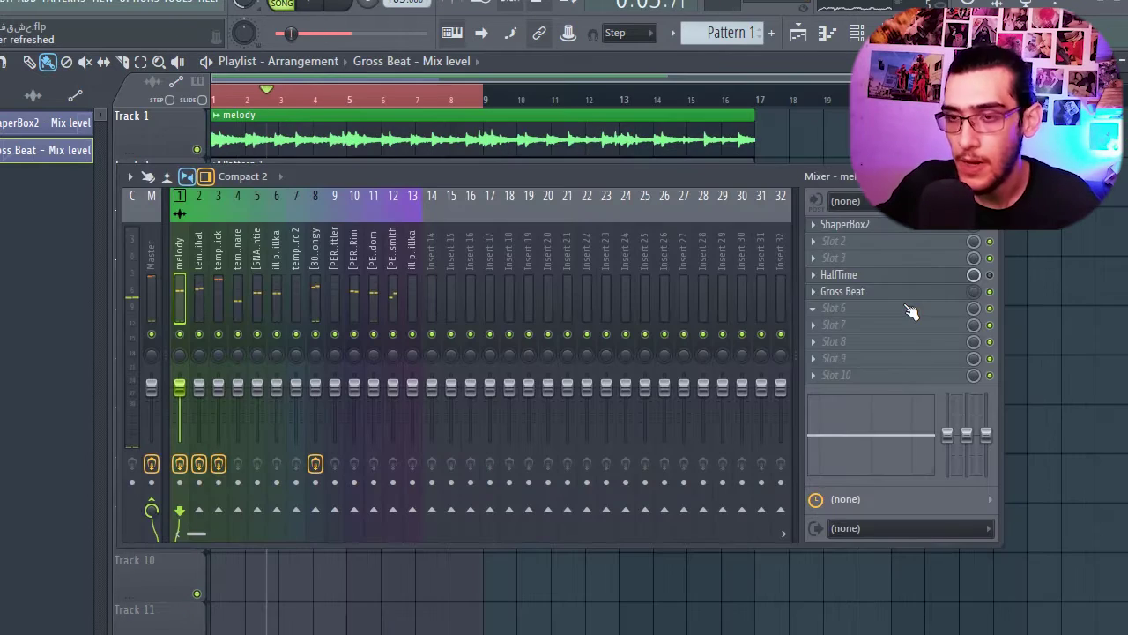
Add Super VHS to slot 6 of the melody's mixer track and play the song
click(906, 307)
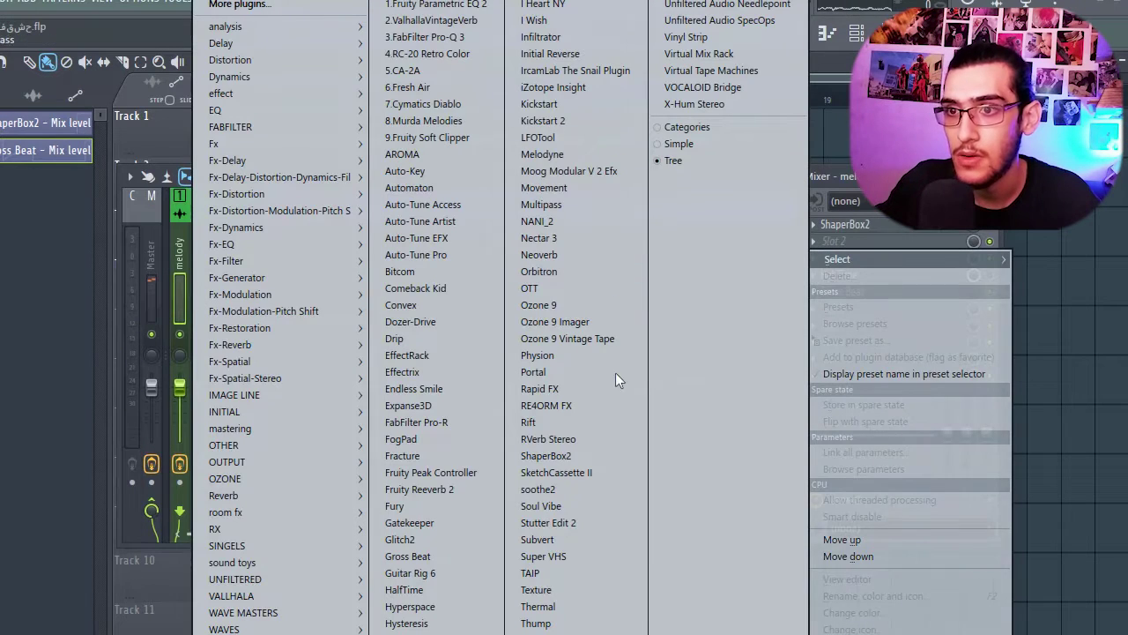
click(582, 556)
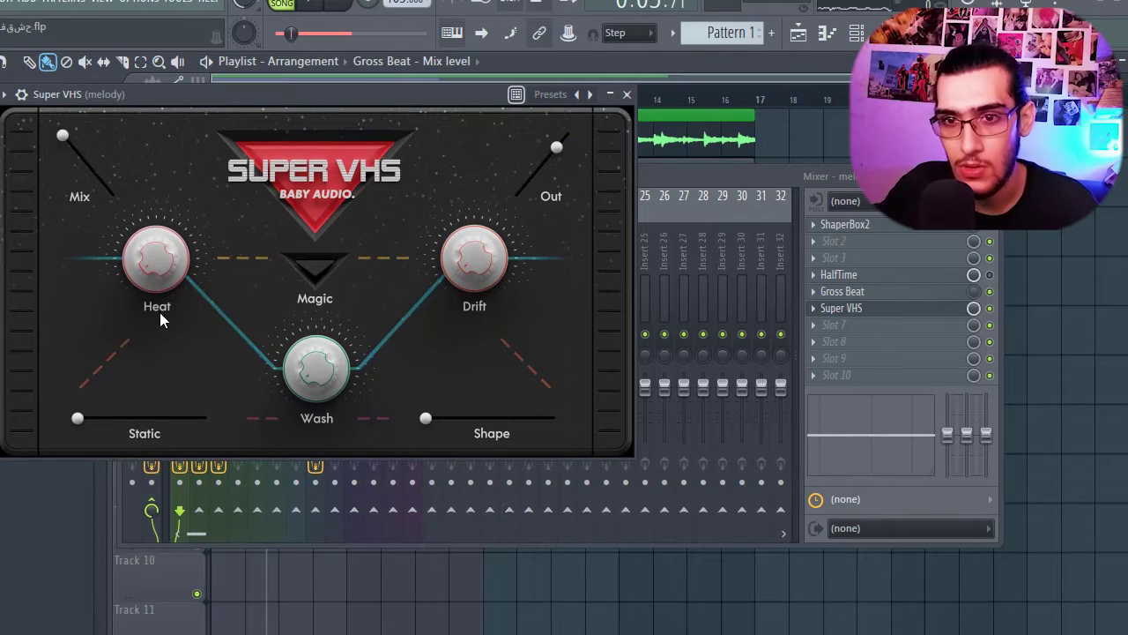
click(340, 7)
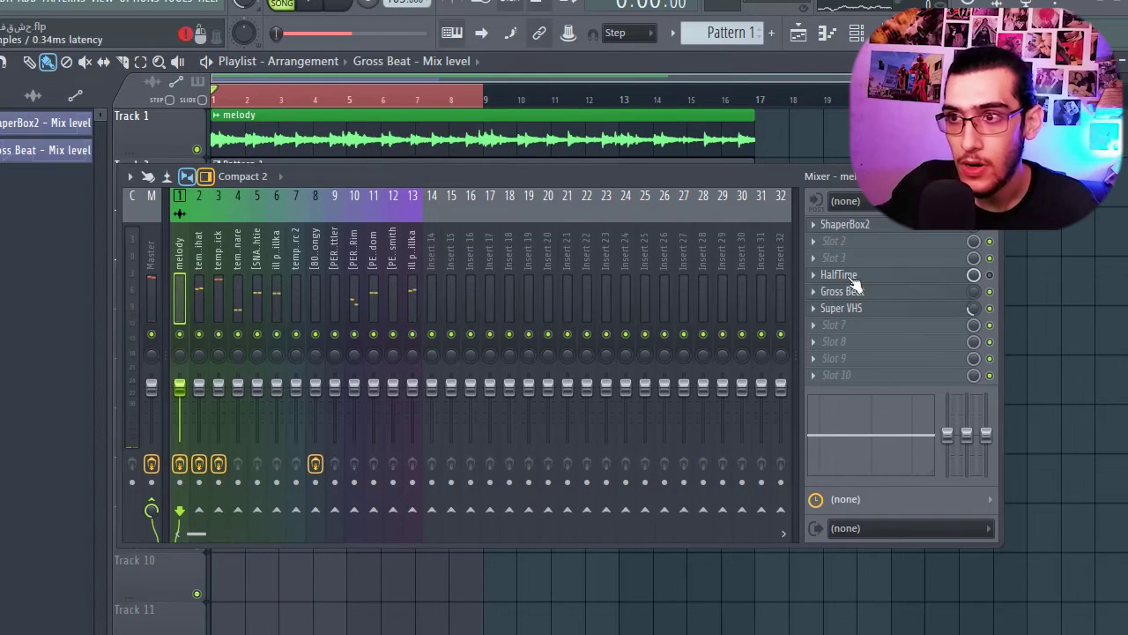
Add ValhallaVintageVerb to slot 4 of the hi-hat's mixer track, lower its mix to about 7% and fine-tune it during playback
key(Right)
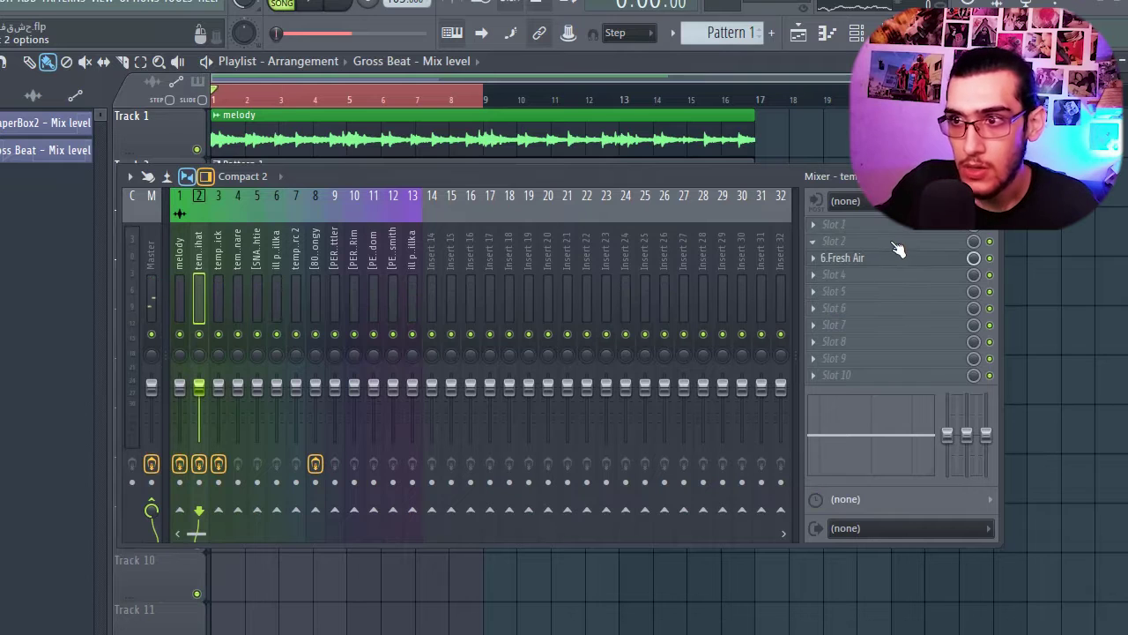
key(space)
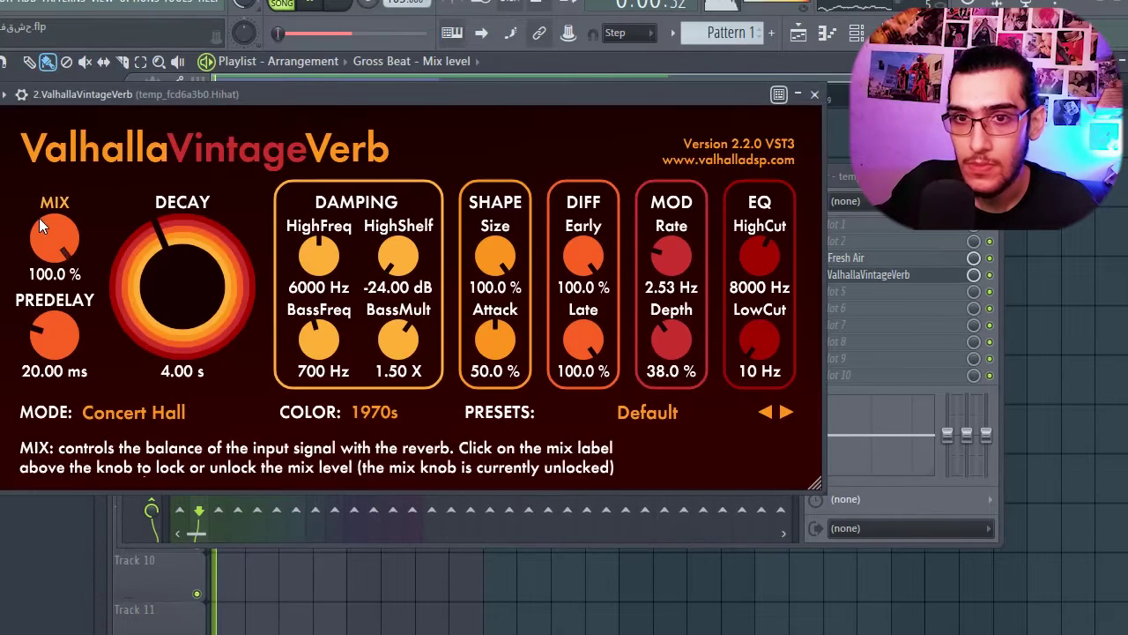
drag(41, 227, 51, 361)
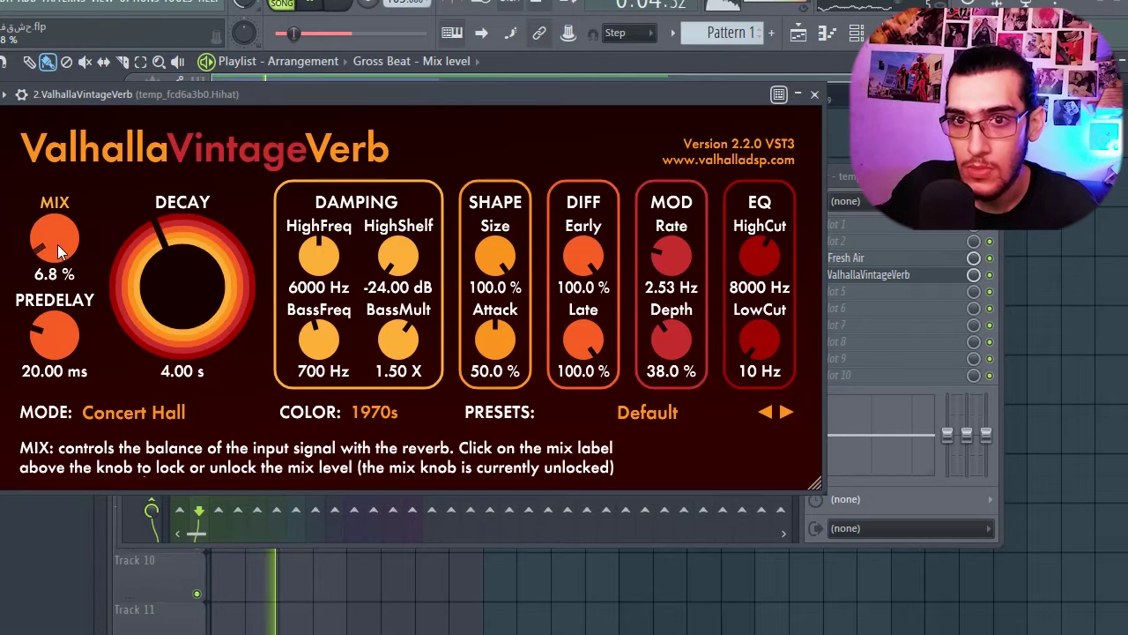
drag(57, 244, 46, 229)
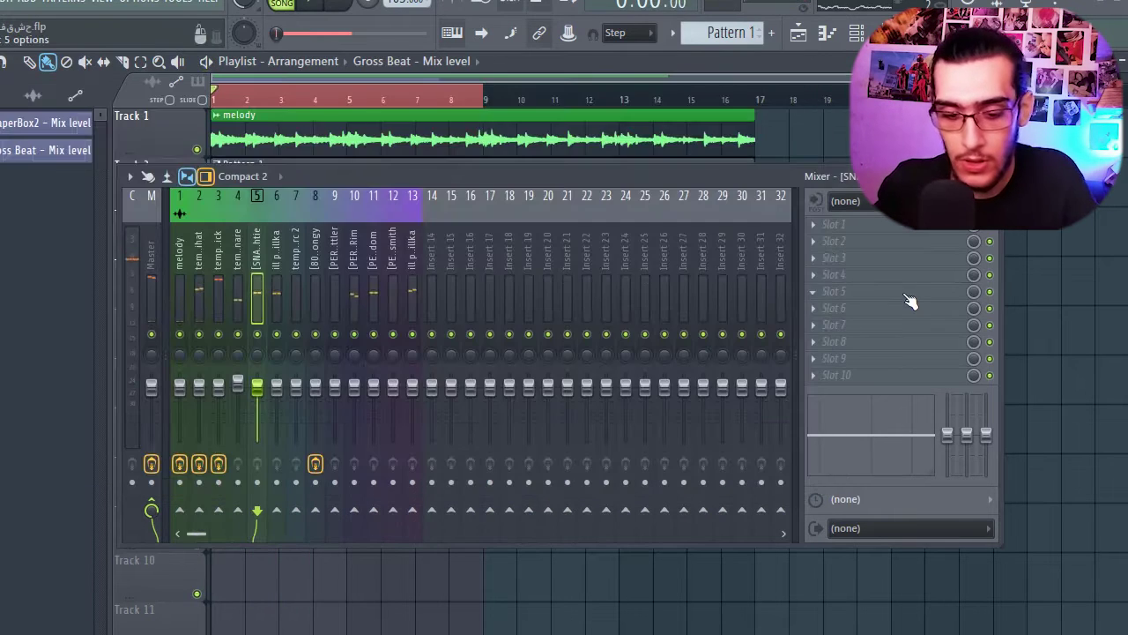
Add TAIP to slot 5 of the Lightie snare's mixer track, audition it during playback and close its window
click(908, 296)
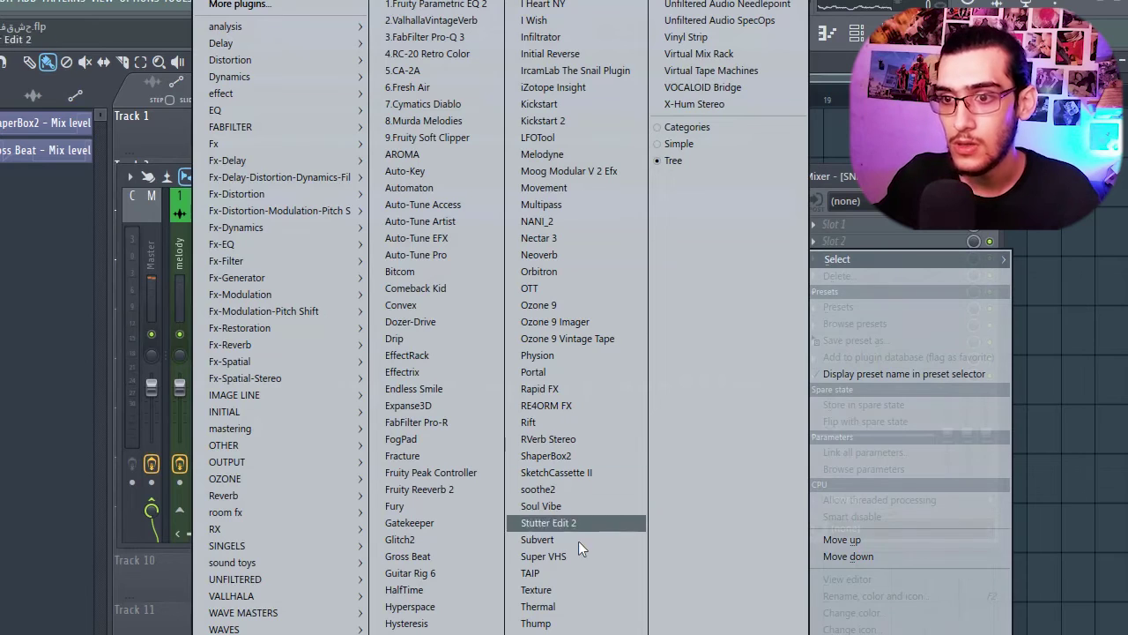
click(597, 578)
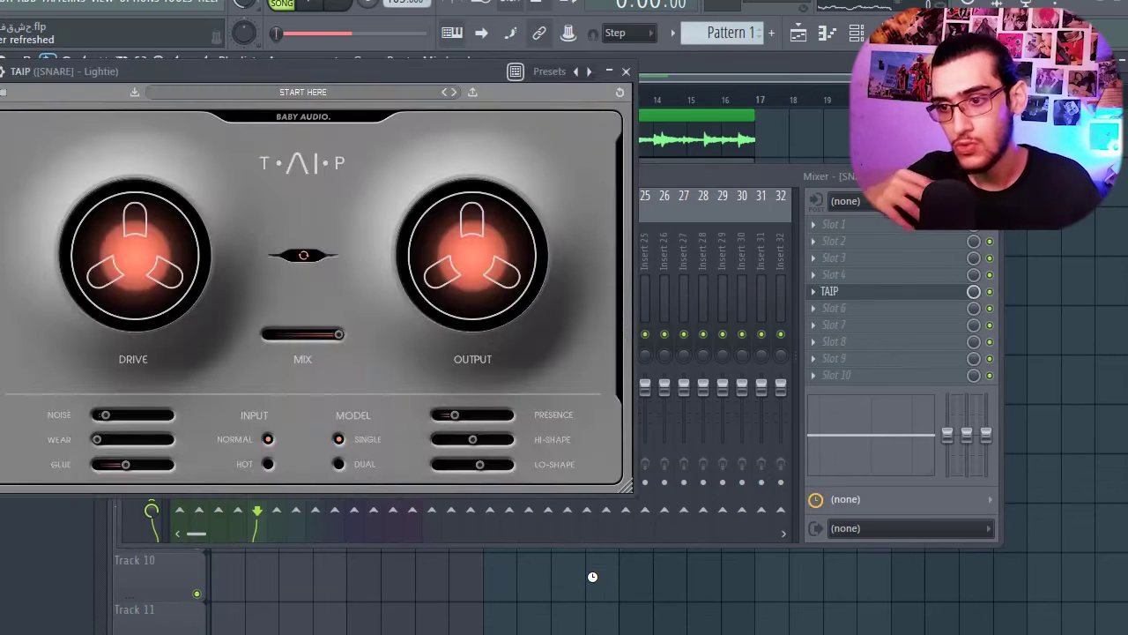
key(space)
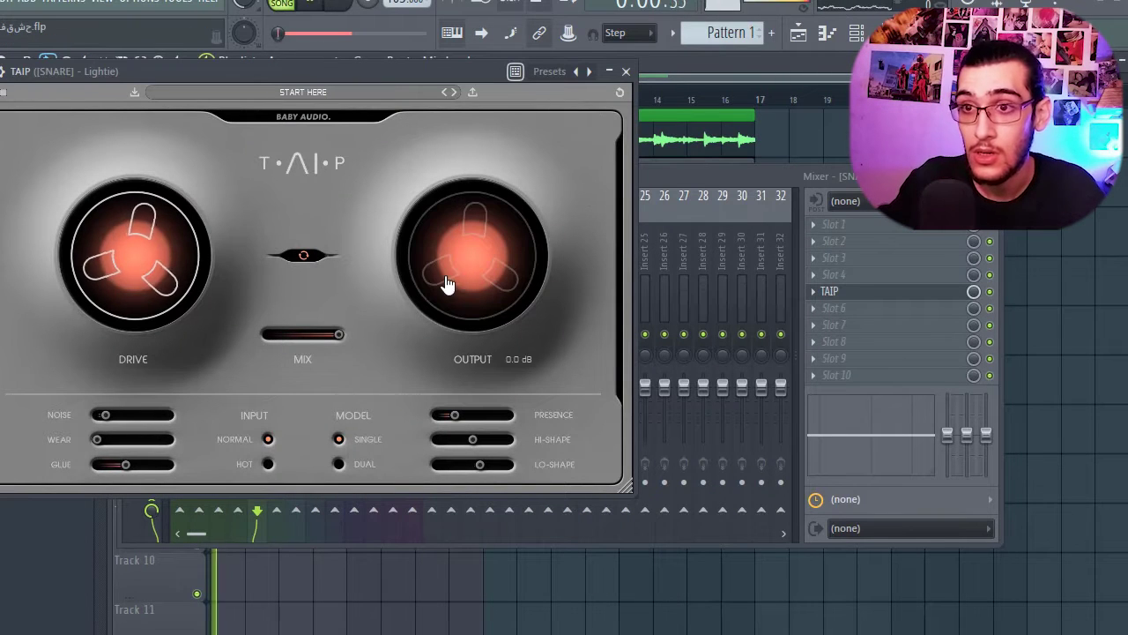
click(626, 71)
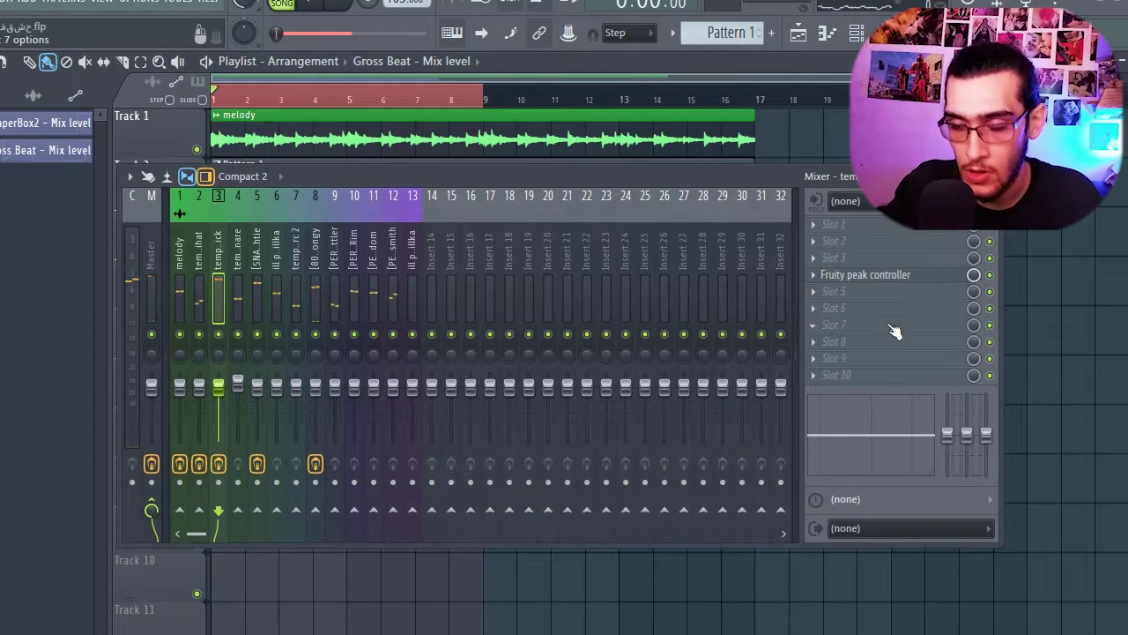
Add FabFilter Pro-L 2 to slot 7 of the kick's mixer track
click(894, 330)
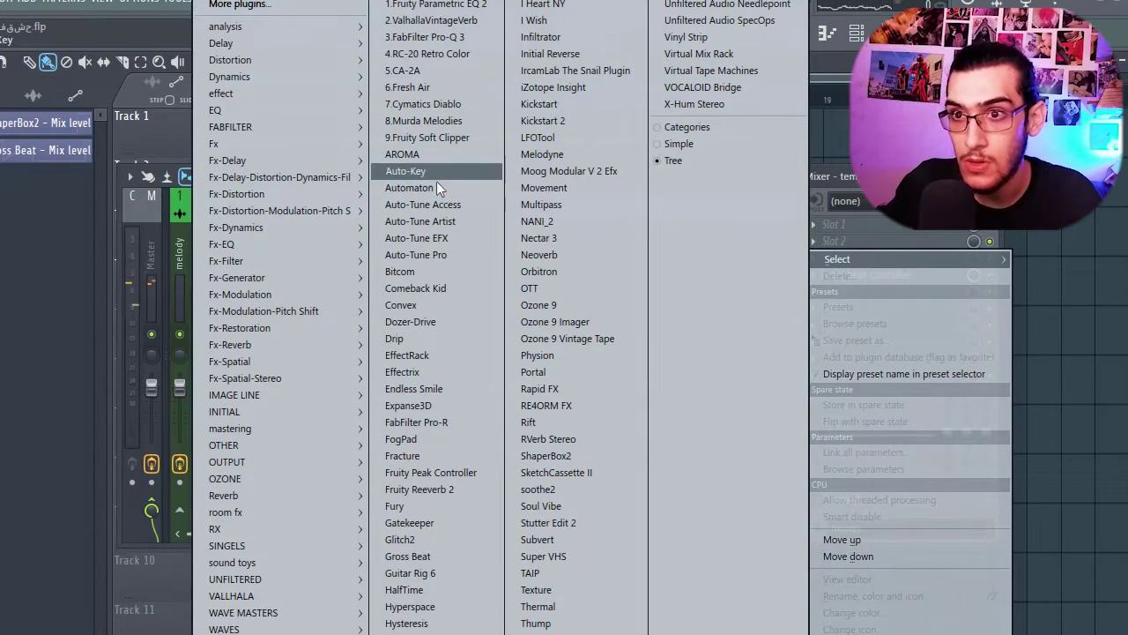
mouse_move(264, 126)
click(124, 215)
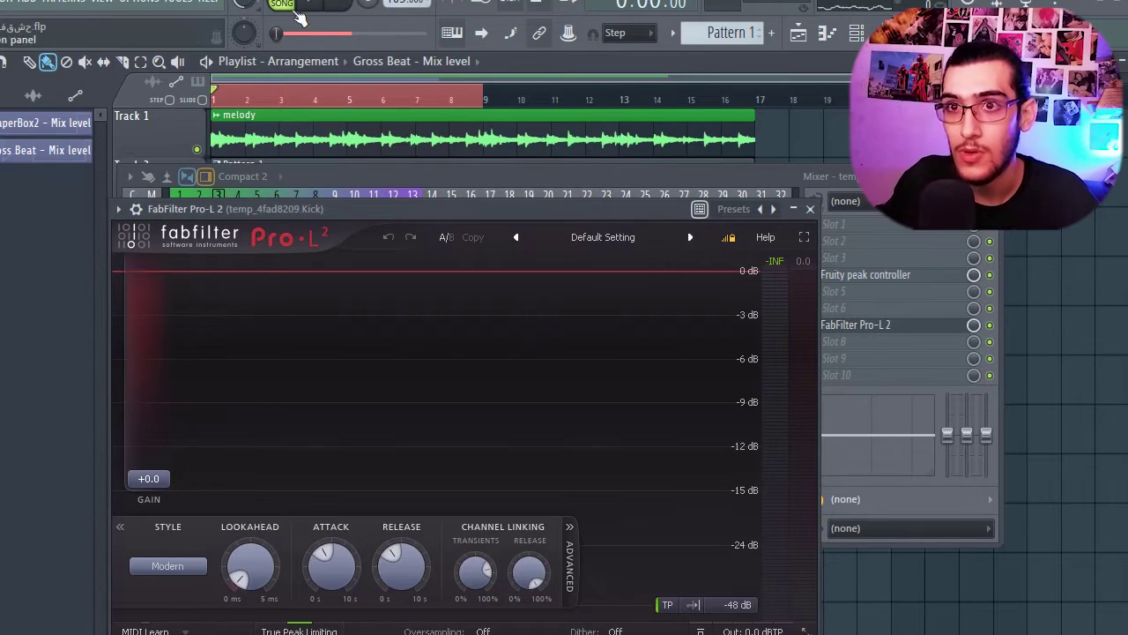
Audition the kick with Pro-L 2 bypassed and enabled, playing the song and watching the kick's level meter with the limiter window closed
click(310, 4)
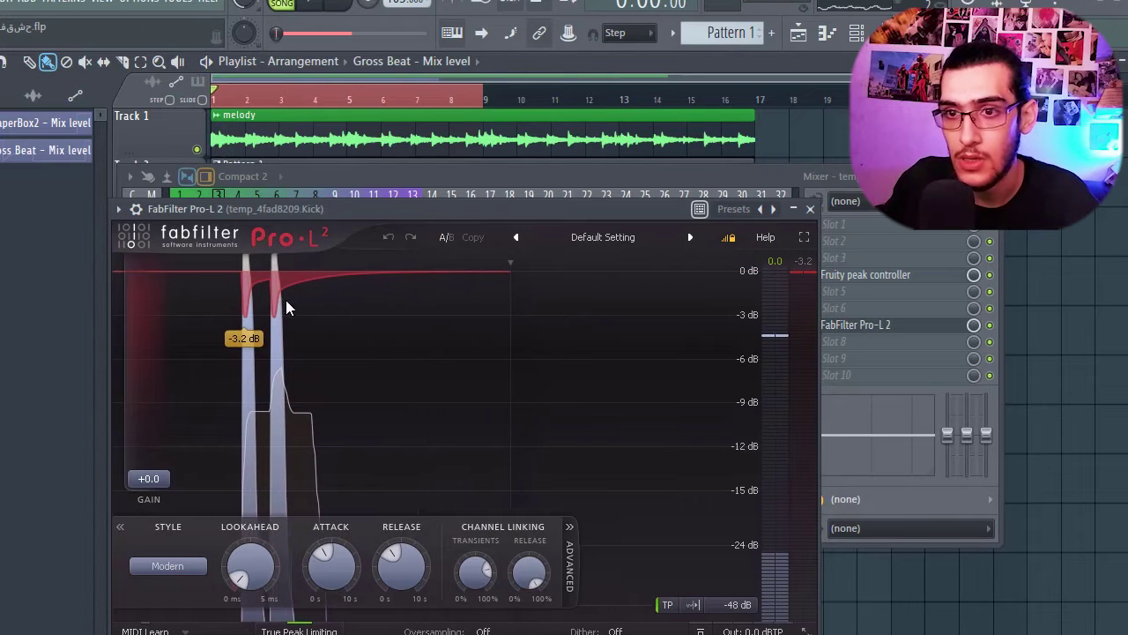
click(810, 209)
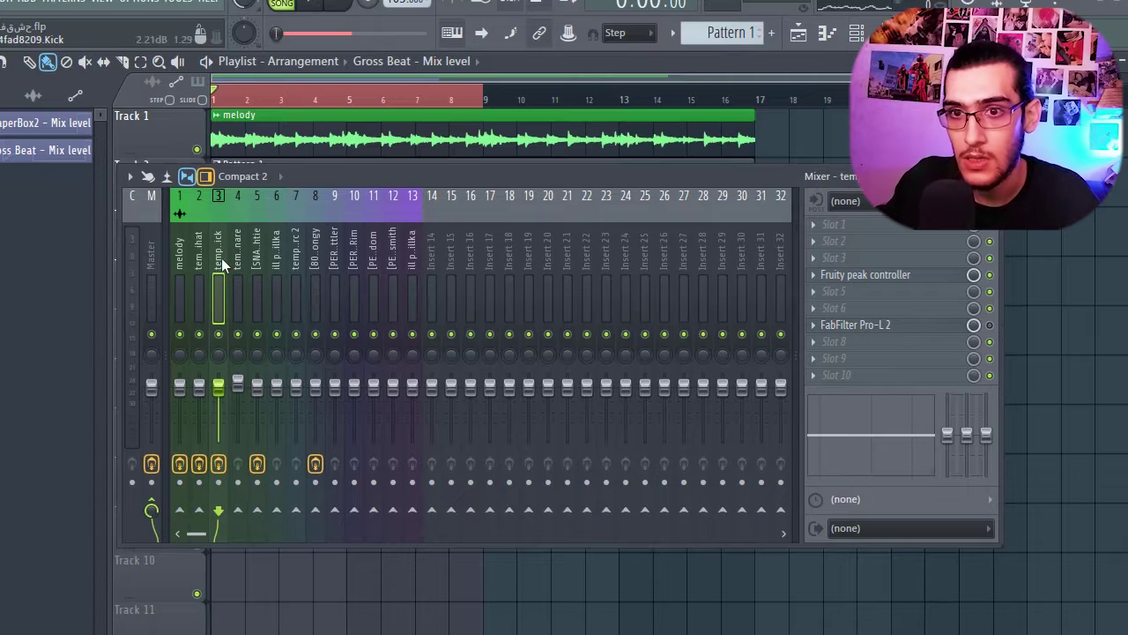
key(space)
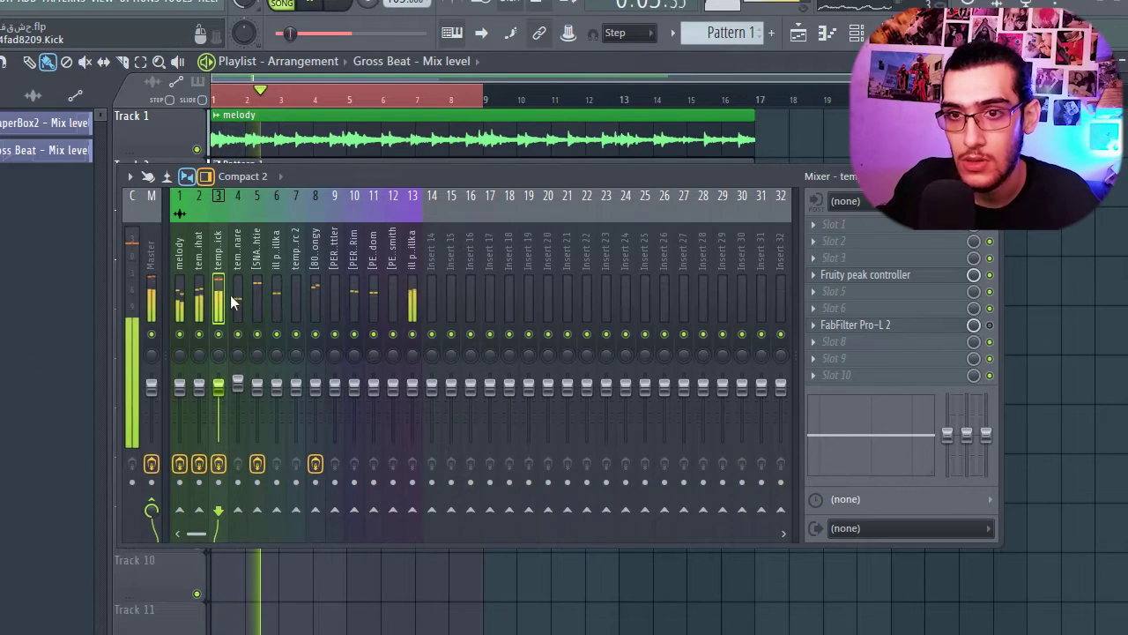
key(space)
key(space)
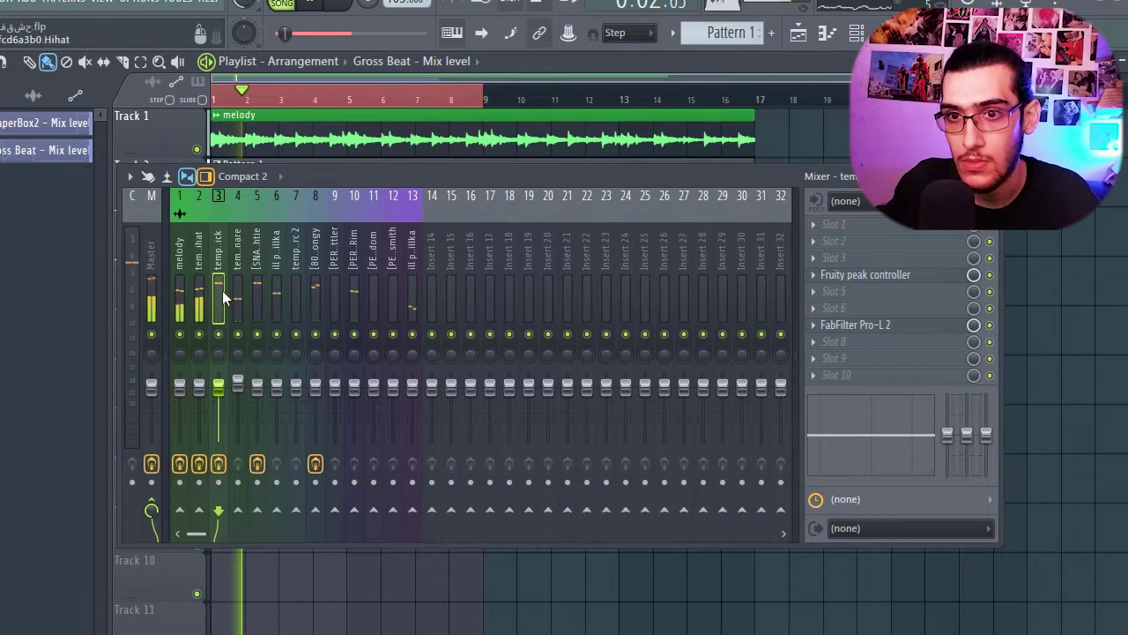
key(space)
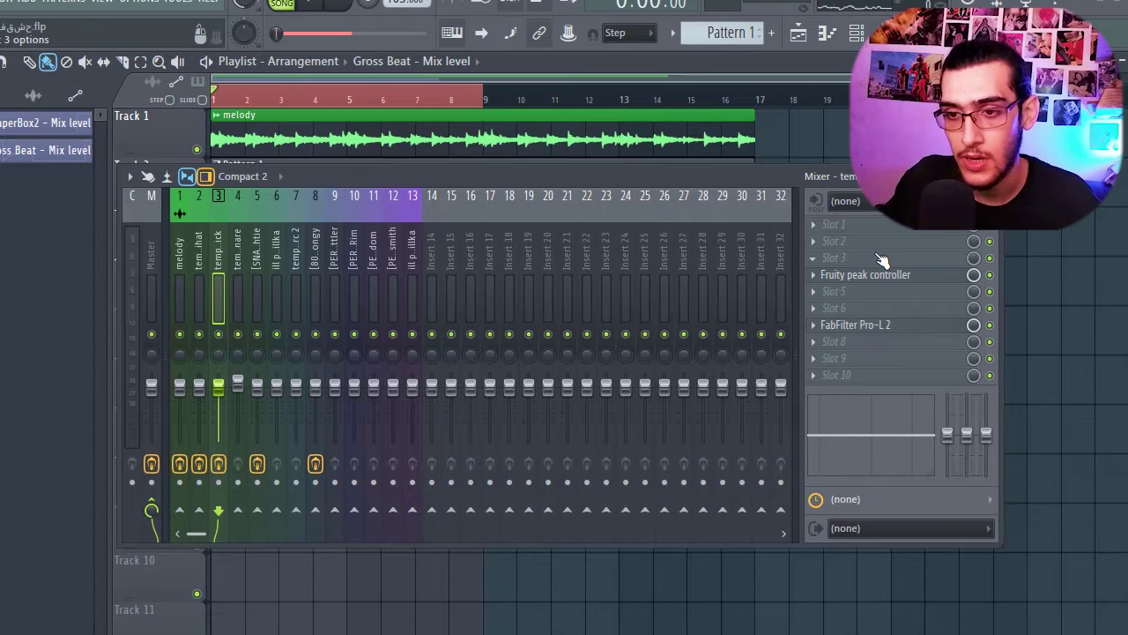
Add FabFilter Pro-Q 3 to slot 1 of the kick's mixer track and shape it with a high cut, a 96 dB/oct low cut and low-end boosts
click(860, 228)
click(680, 260)
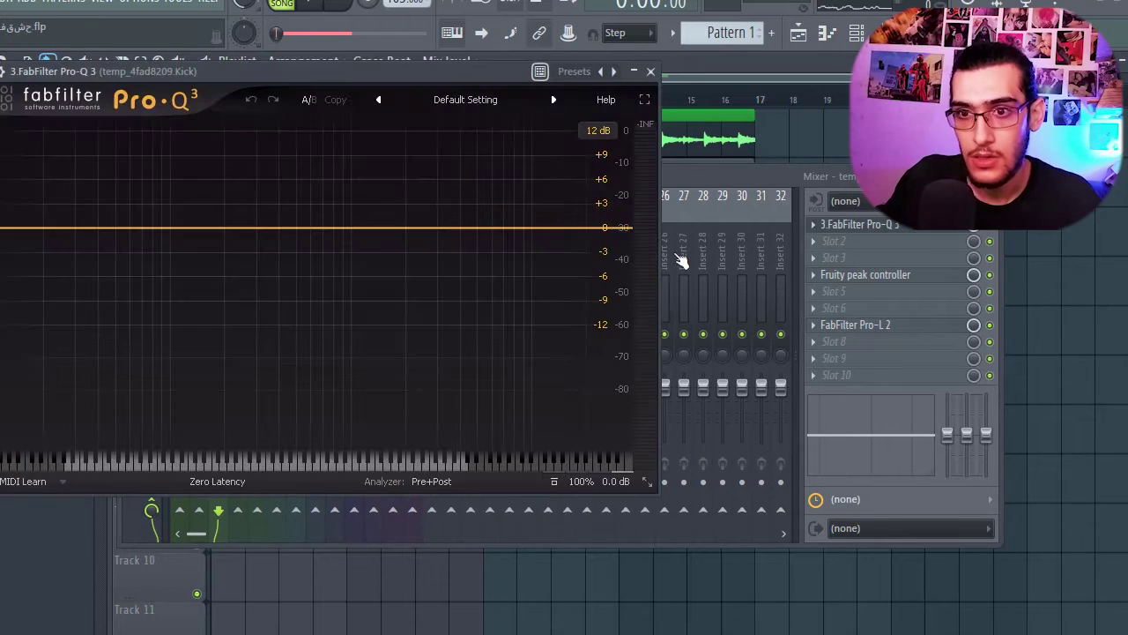
drag(630, 228, 621, 228)
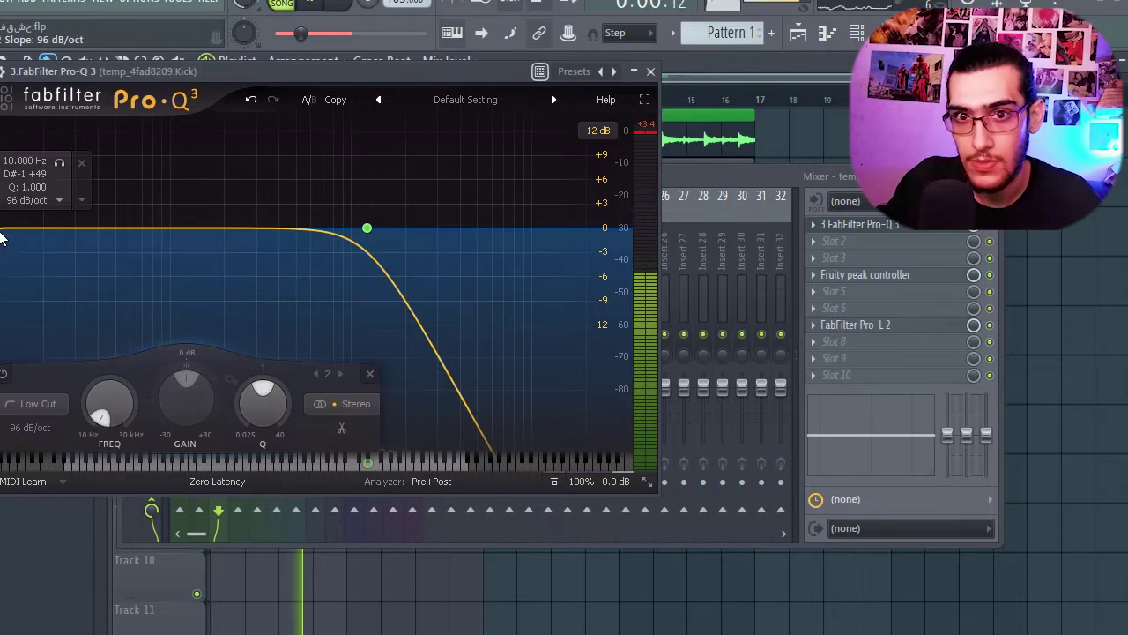
drag(1, 230, 0, 264)
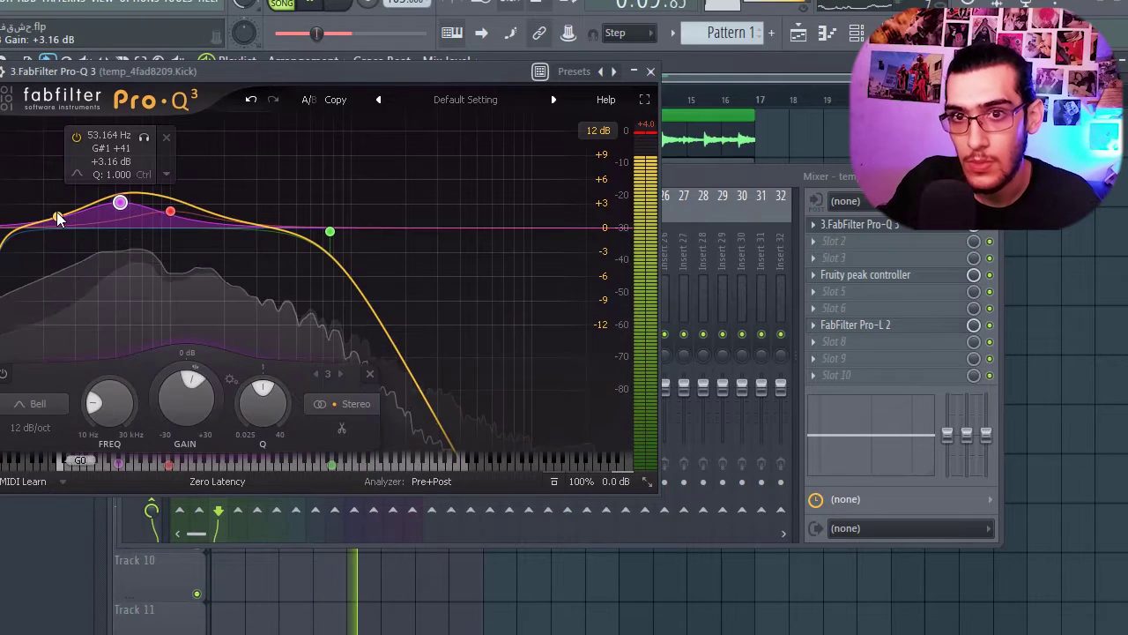
Refine the kick's EQ with a low shelf of about -2 dB near 23 Hz and dynamic bells, one at 74 Hz with about +3.3 dB range
drag(60, 220, 56, 237)
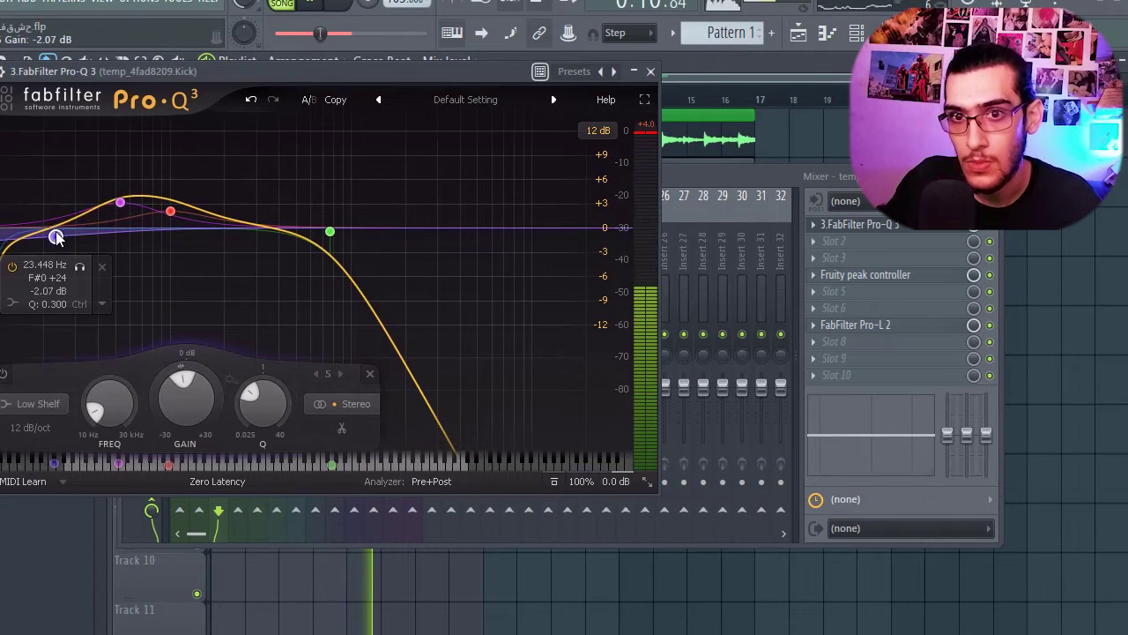
drag(124, 206, 150, 233)
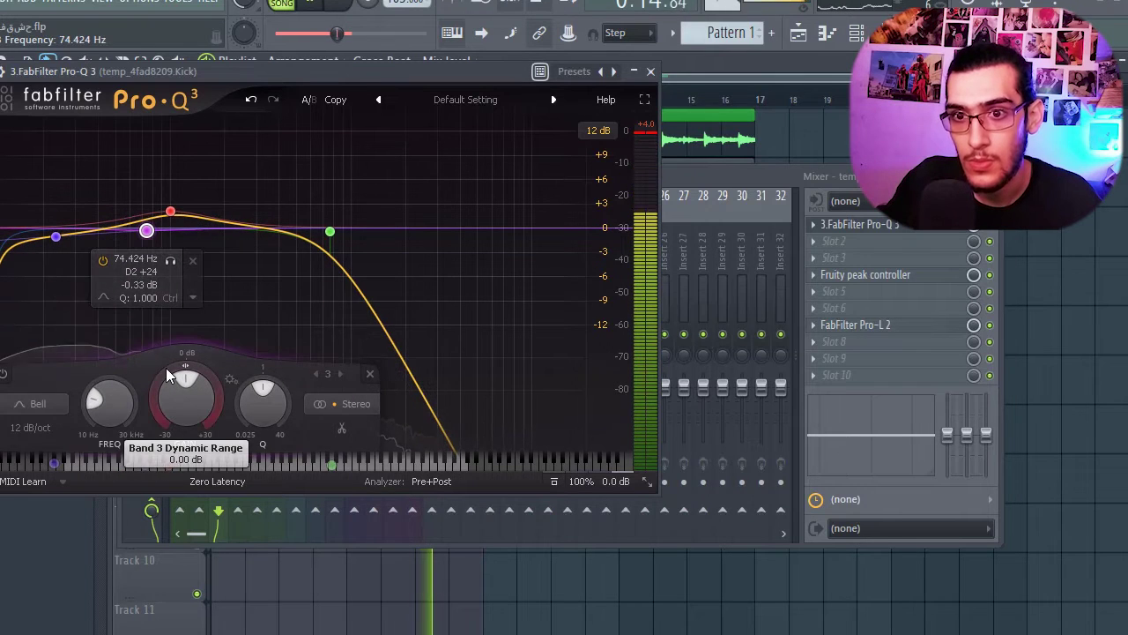
drag(165, 368, 165, 315)
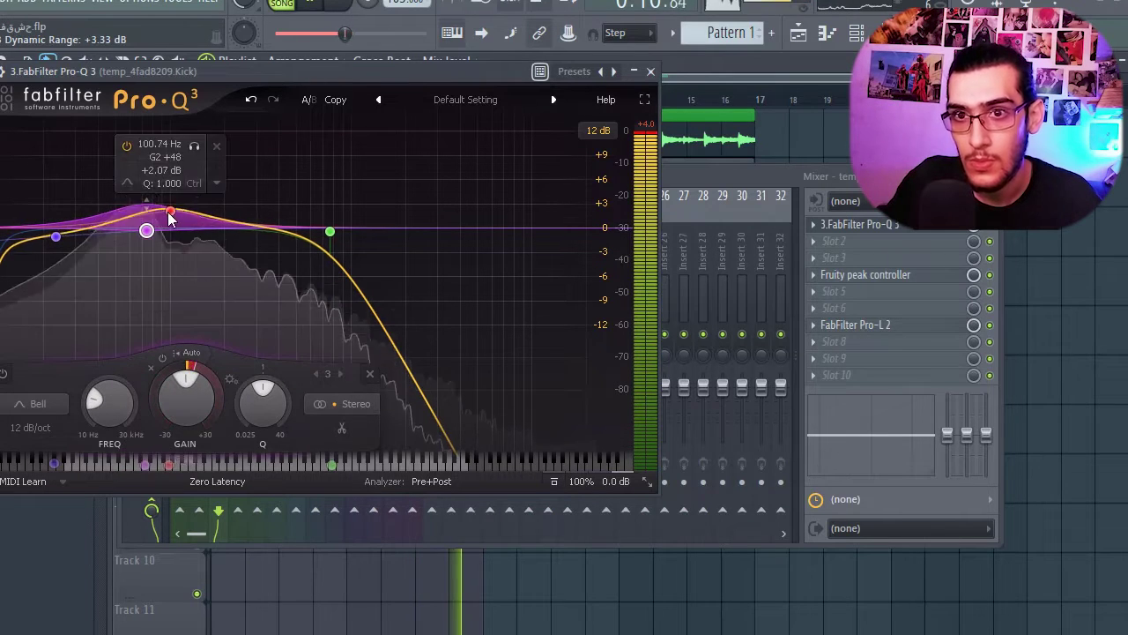
drag(170, 212, 181, 220)
key(space)
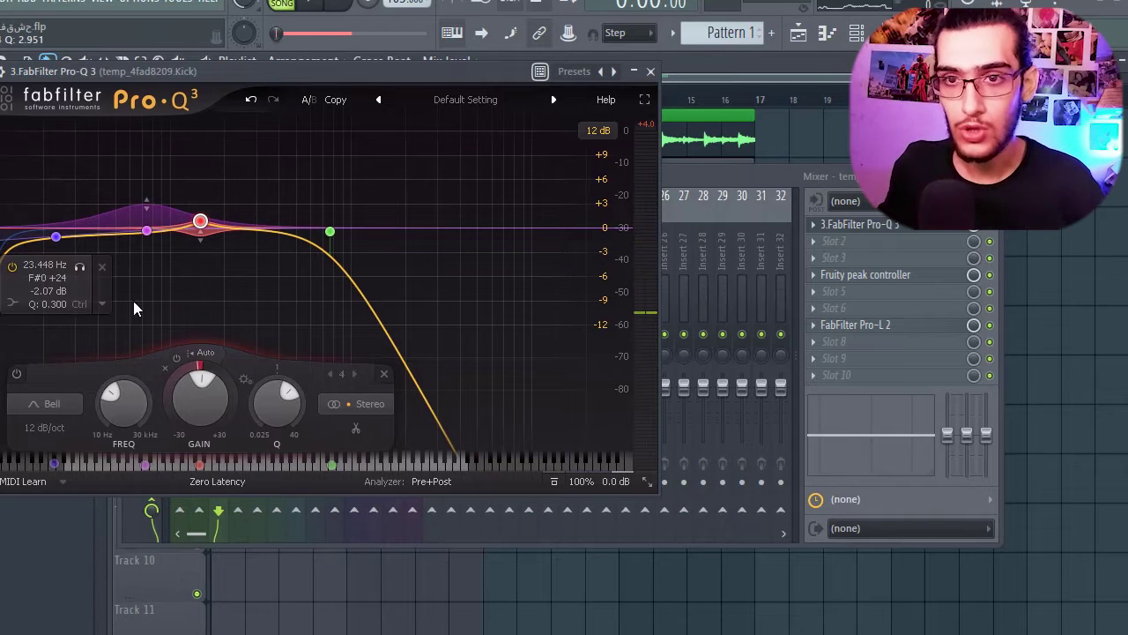
key(Escape)
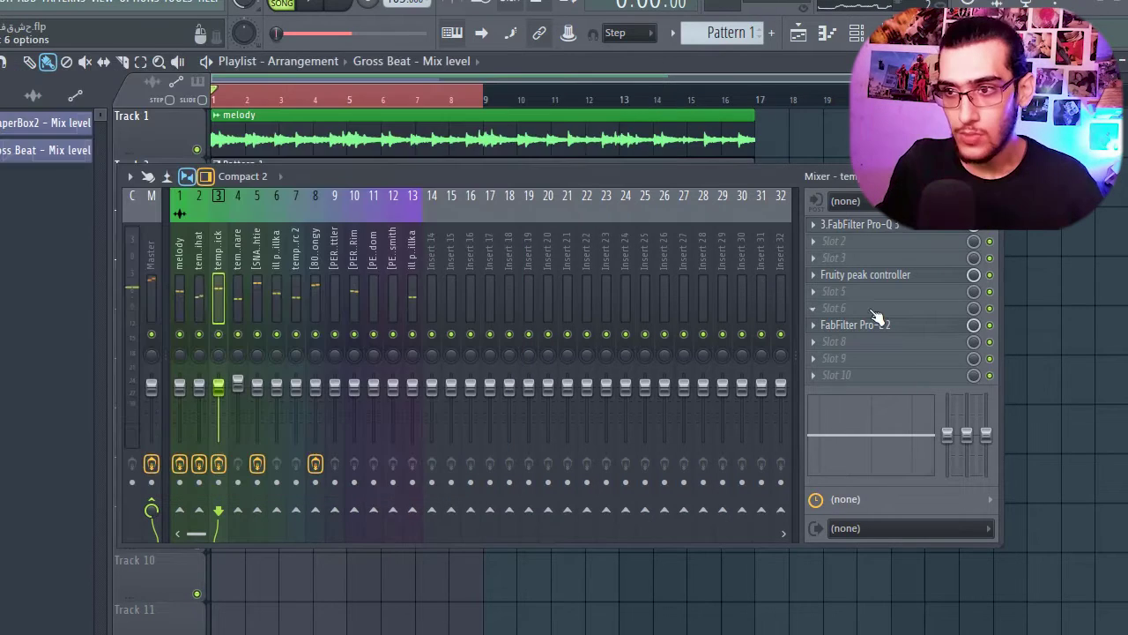
Add CA-2A to the kick's mixer track ahead of Pro-L 2 and adjust its gain and peak reduction during playback
click(859, 359)
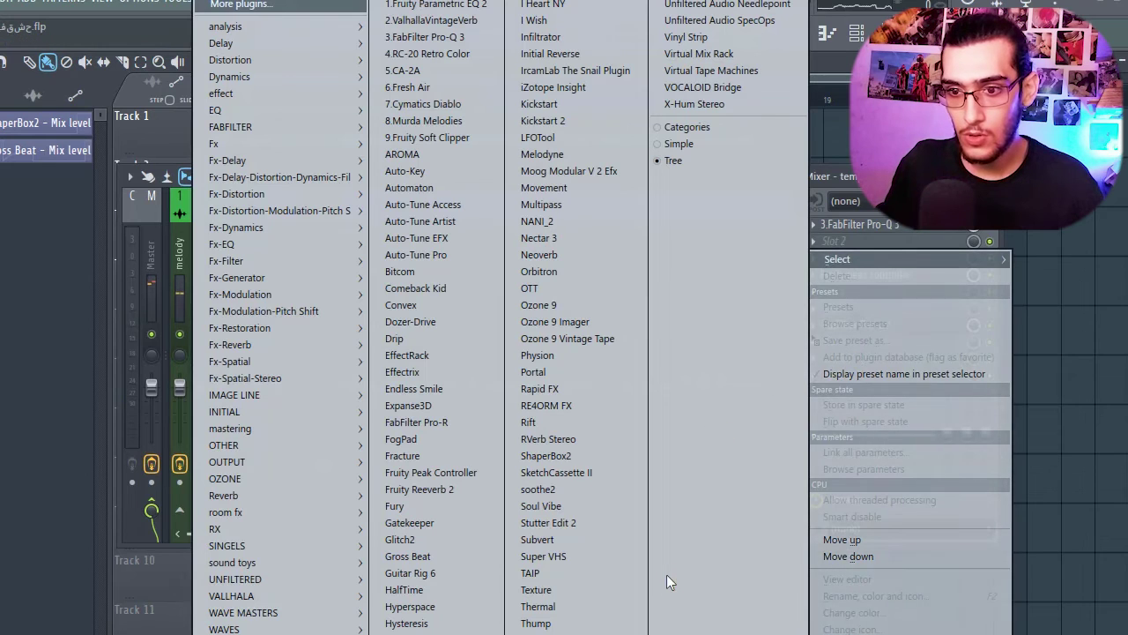
click(425, 73)
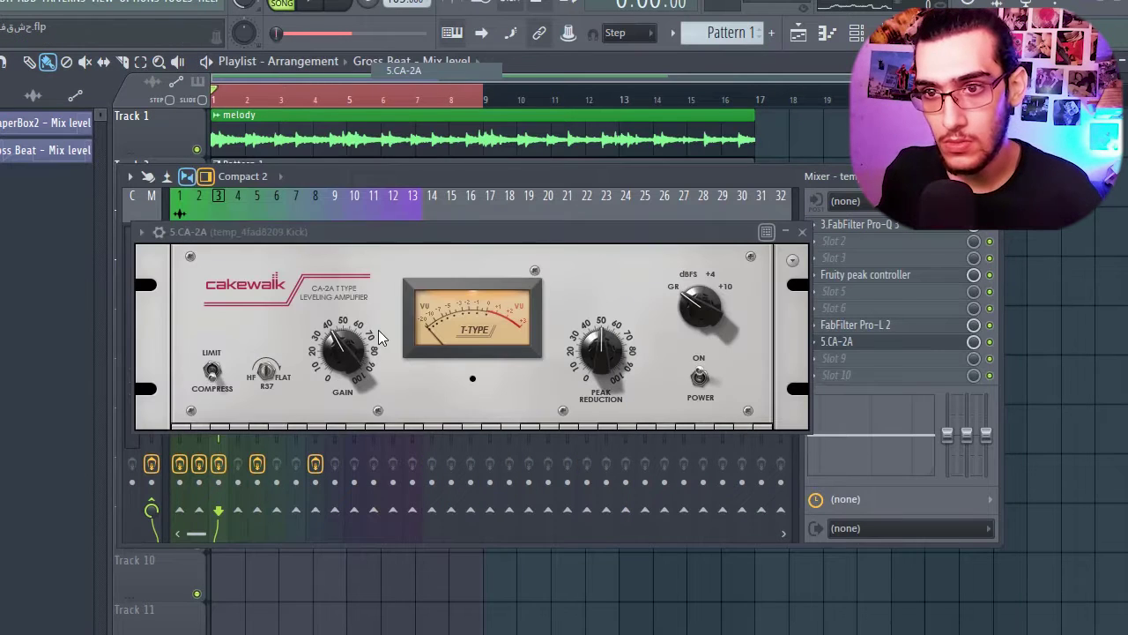
key(space)
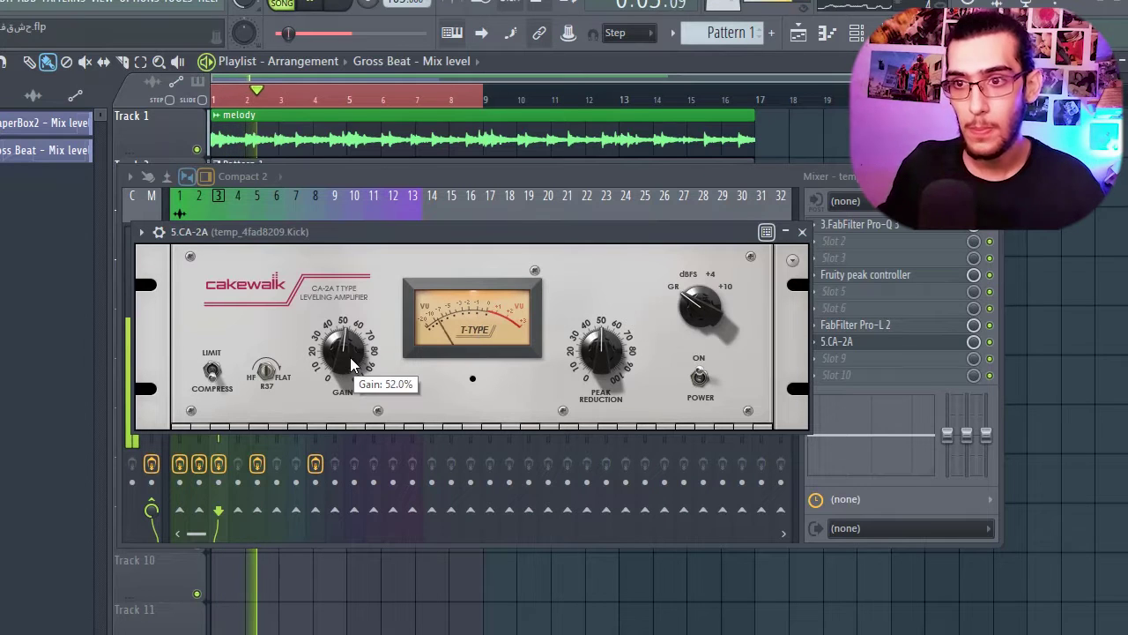
drag(286, 299, 286, 291)
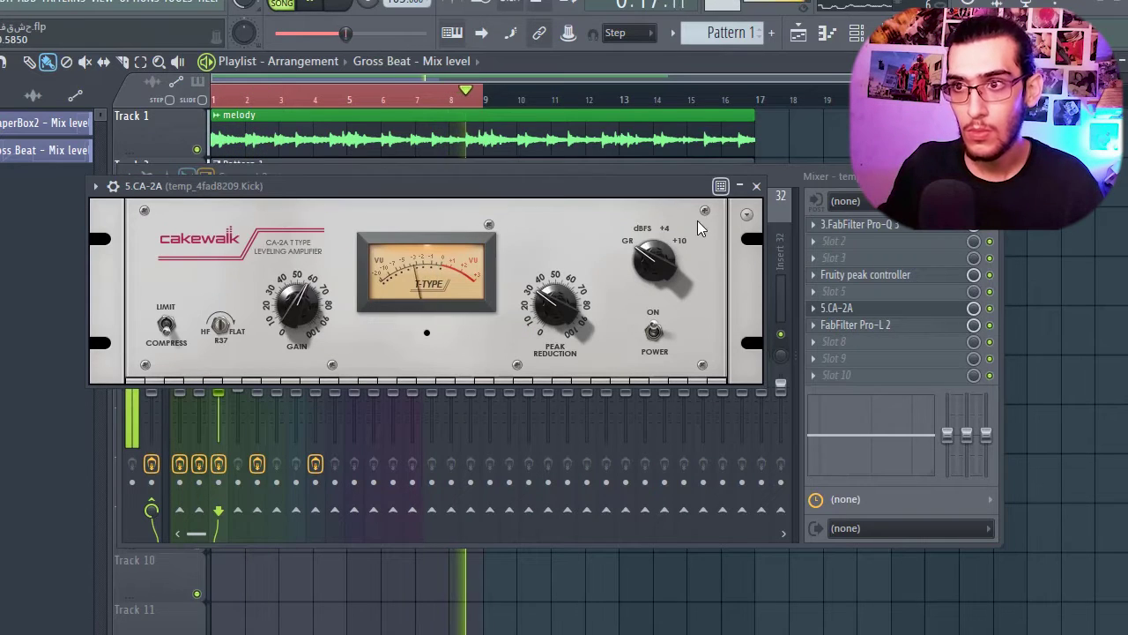
click(756, 186)
key(space)
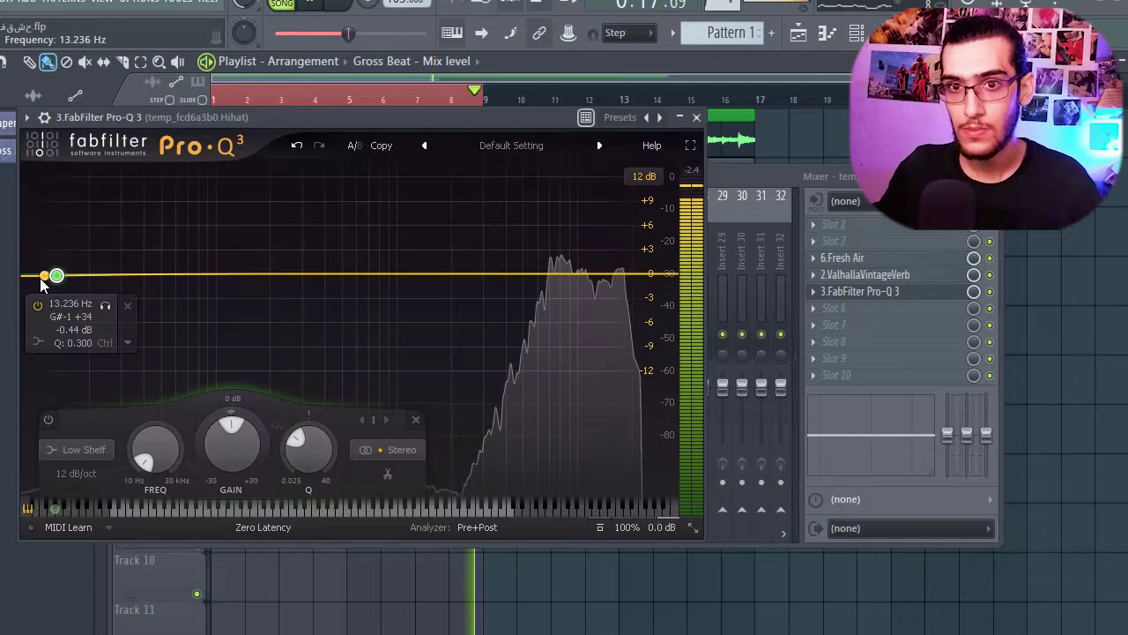
Shape the hi-hat in Pro-Q 3 with a low cut, a high-shelf boost, a narrow dynamic bell dip and a 72 dB/oct high cut
drag(55, 272, 456, 287)
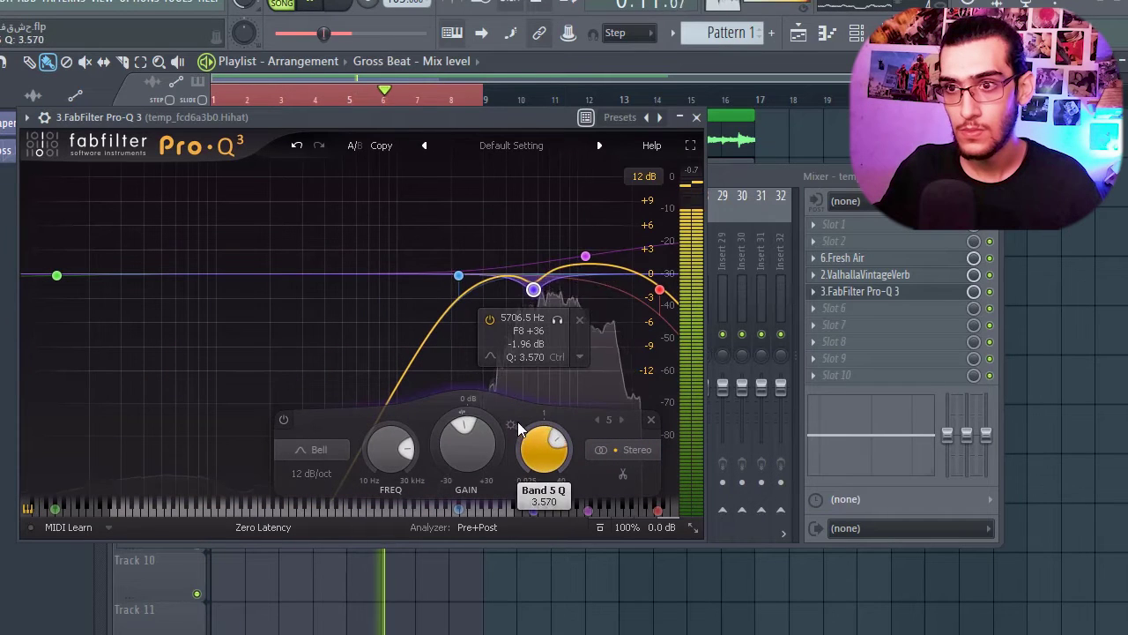
scroll(538, 291, up, 3)
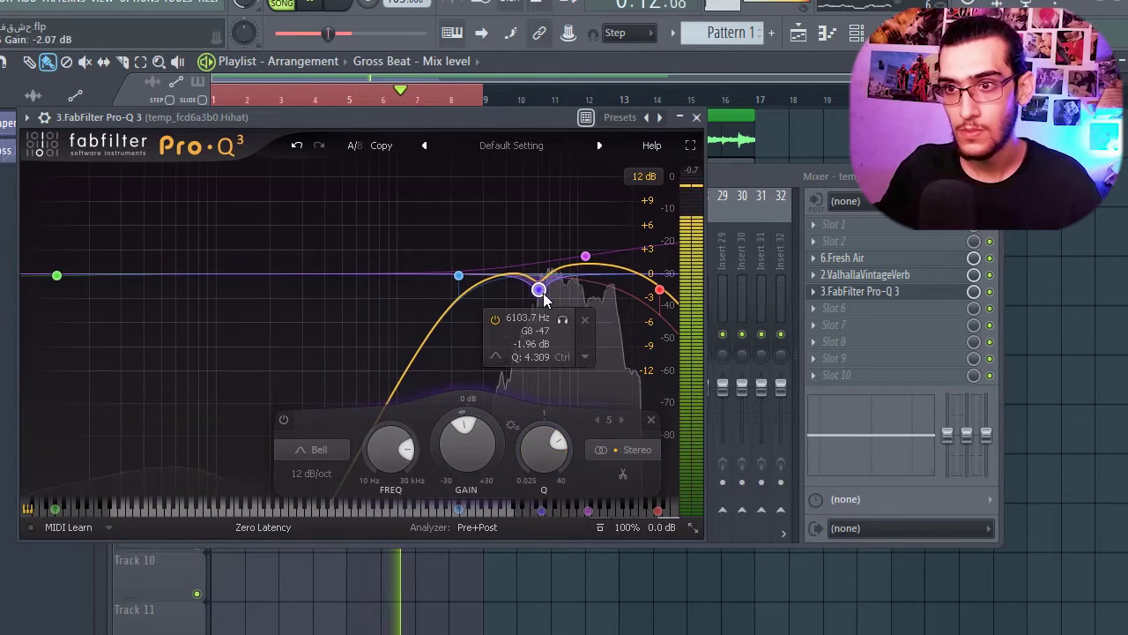
drag(540, 292, 580, 296)
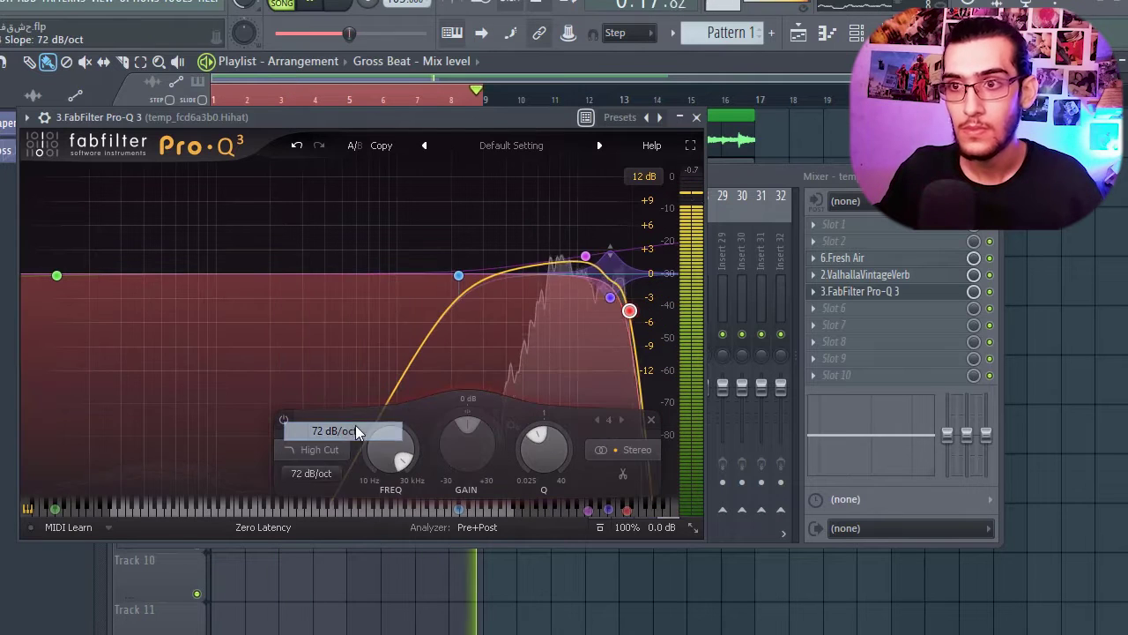
click(356, 431)
drag(631, 309, 641, 291)
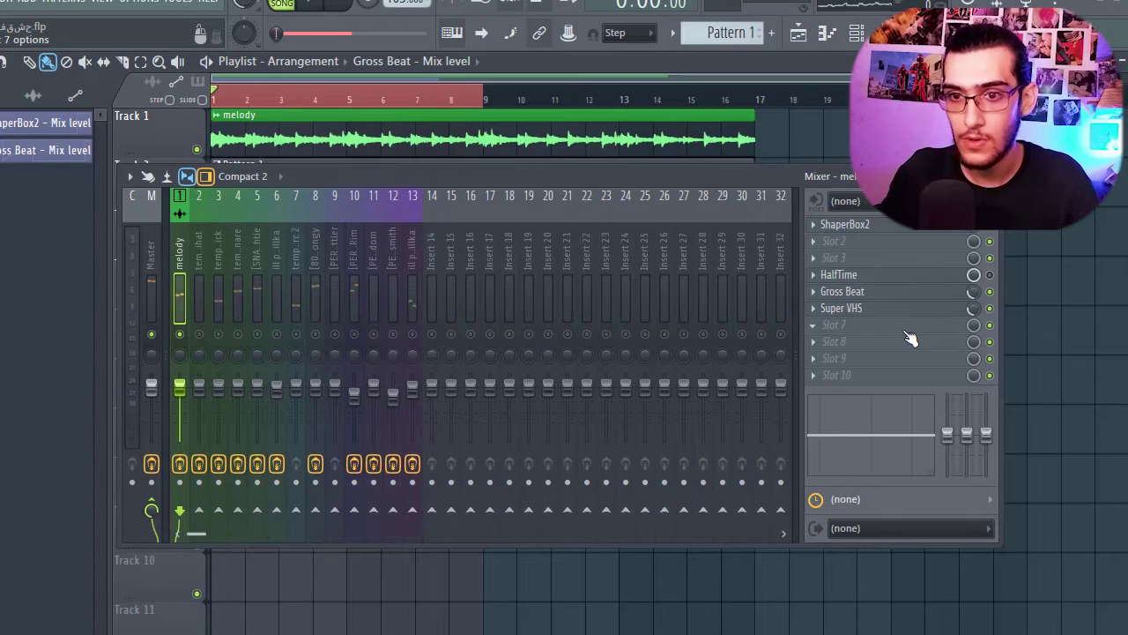
Add FabFilter Pro-R to slot 7 of the melody's mixer track, switch through its presets and lower its mix during playback
click(907, 334)
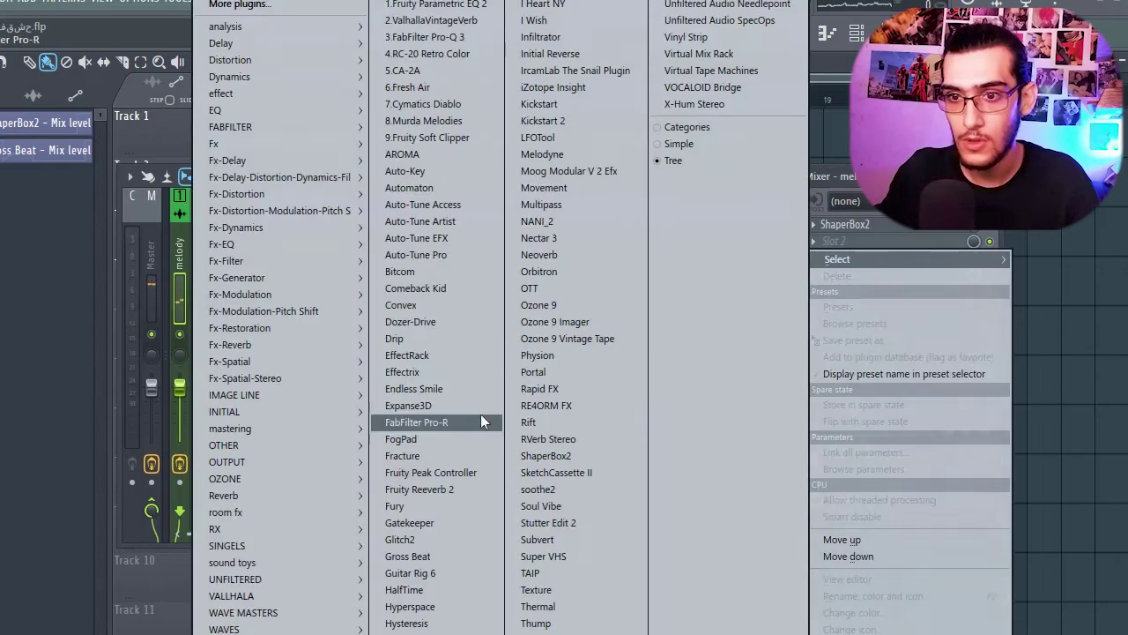
click(462, 422)
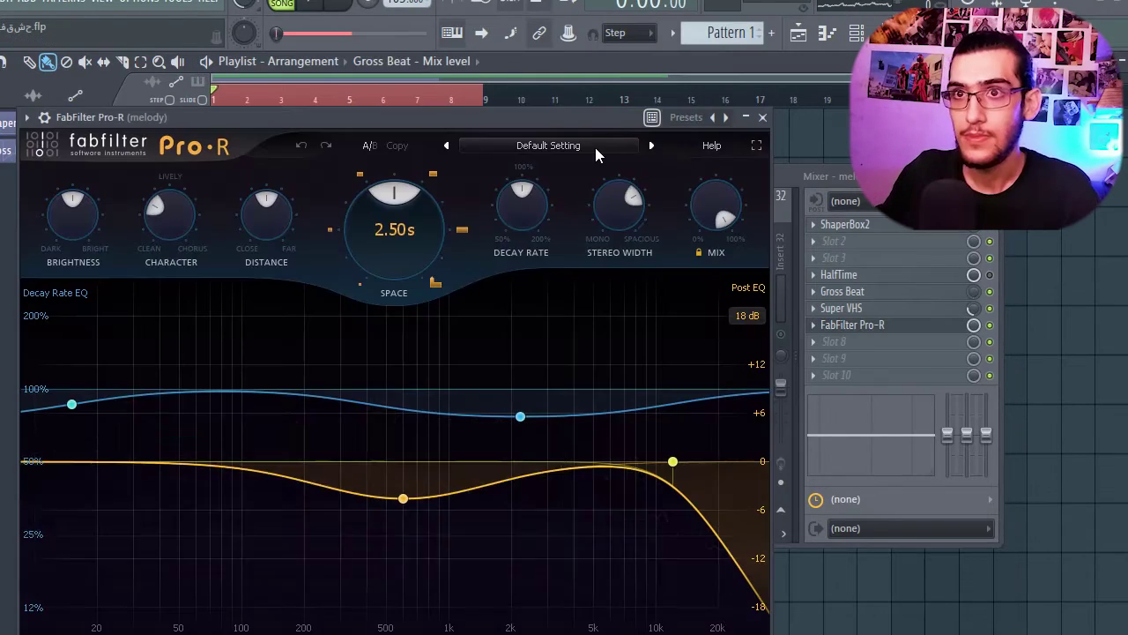
key(space)
click(653, 145)
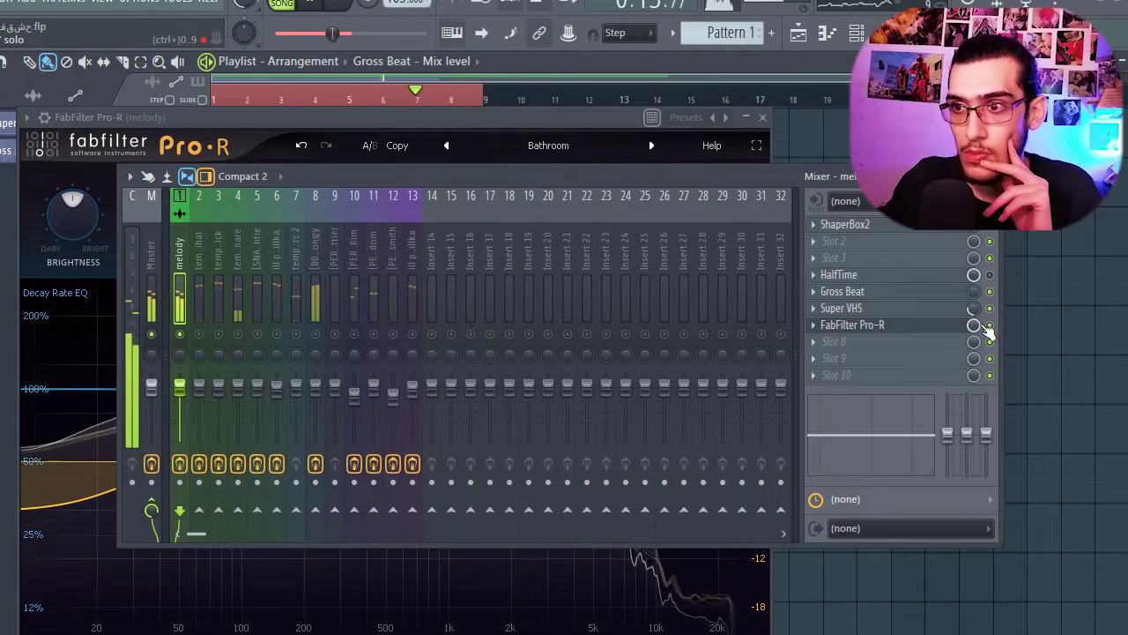
click(762, 118)
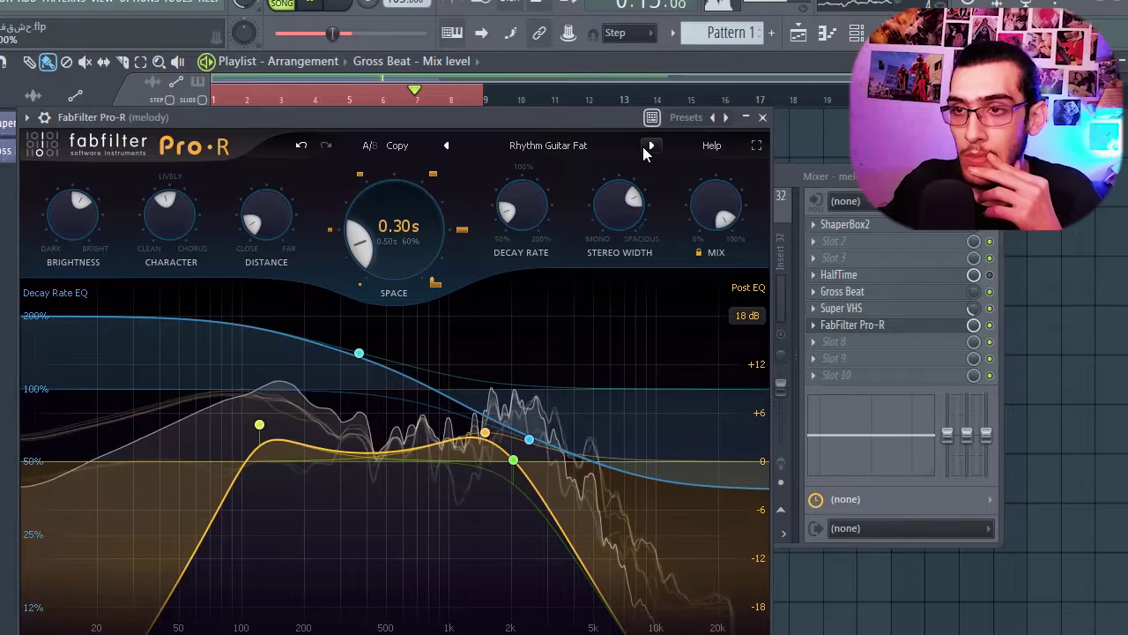
drag(715, 205, 699, 301)
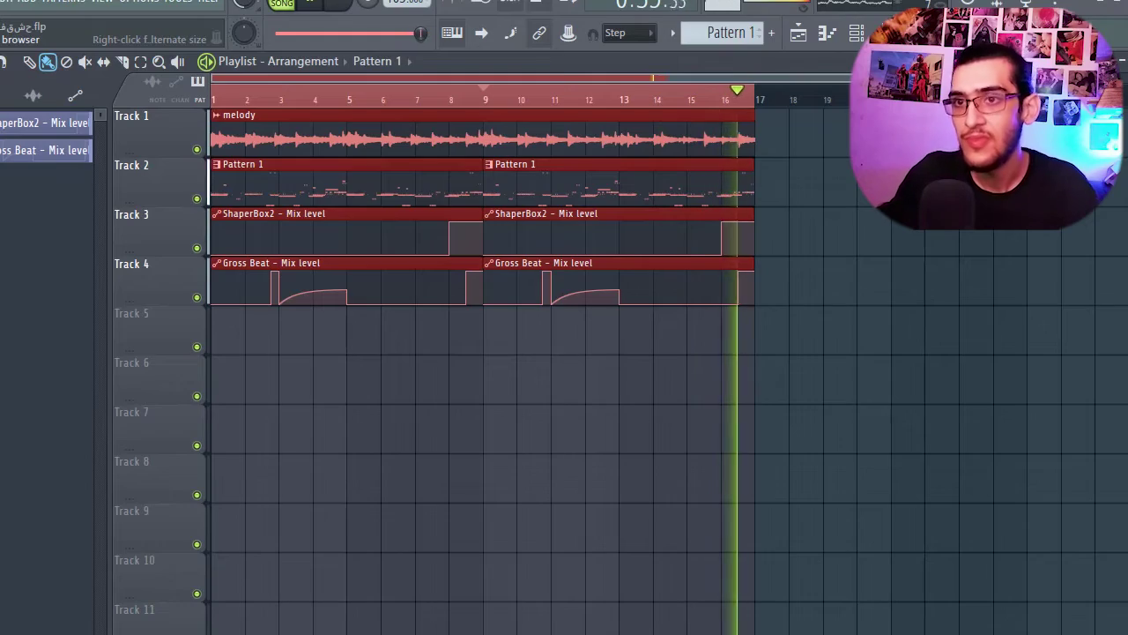
key(space)
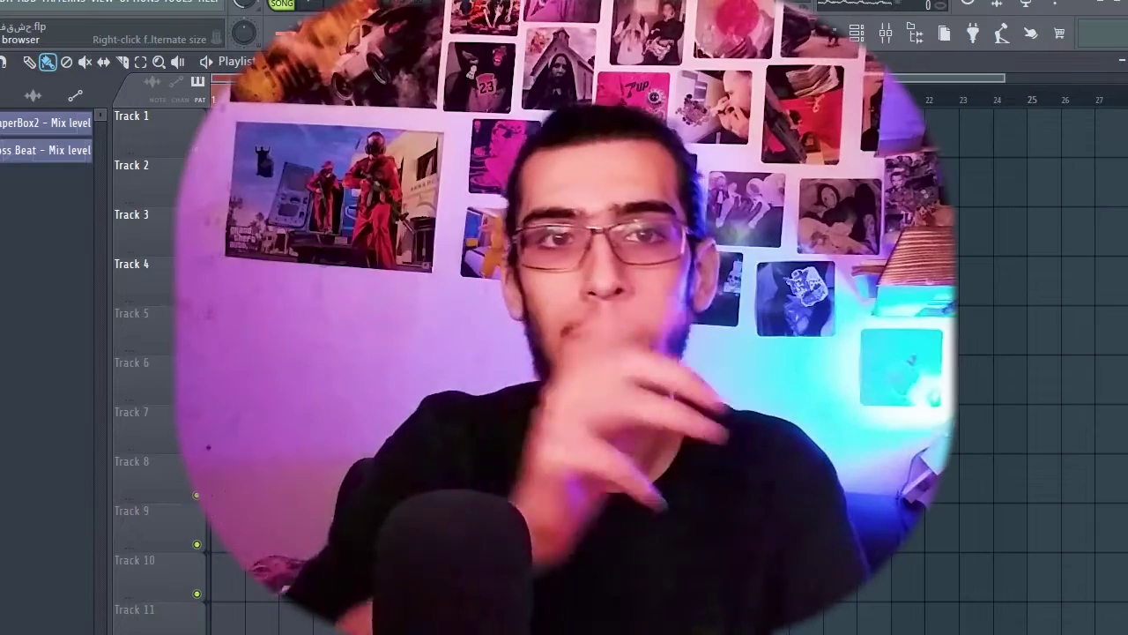